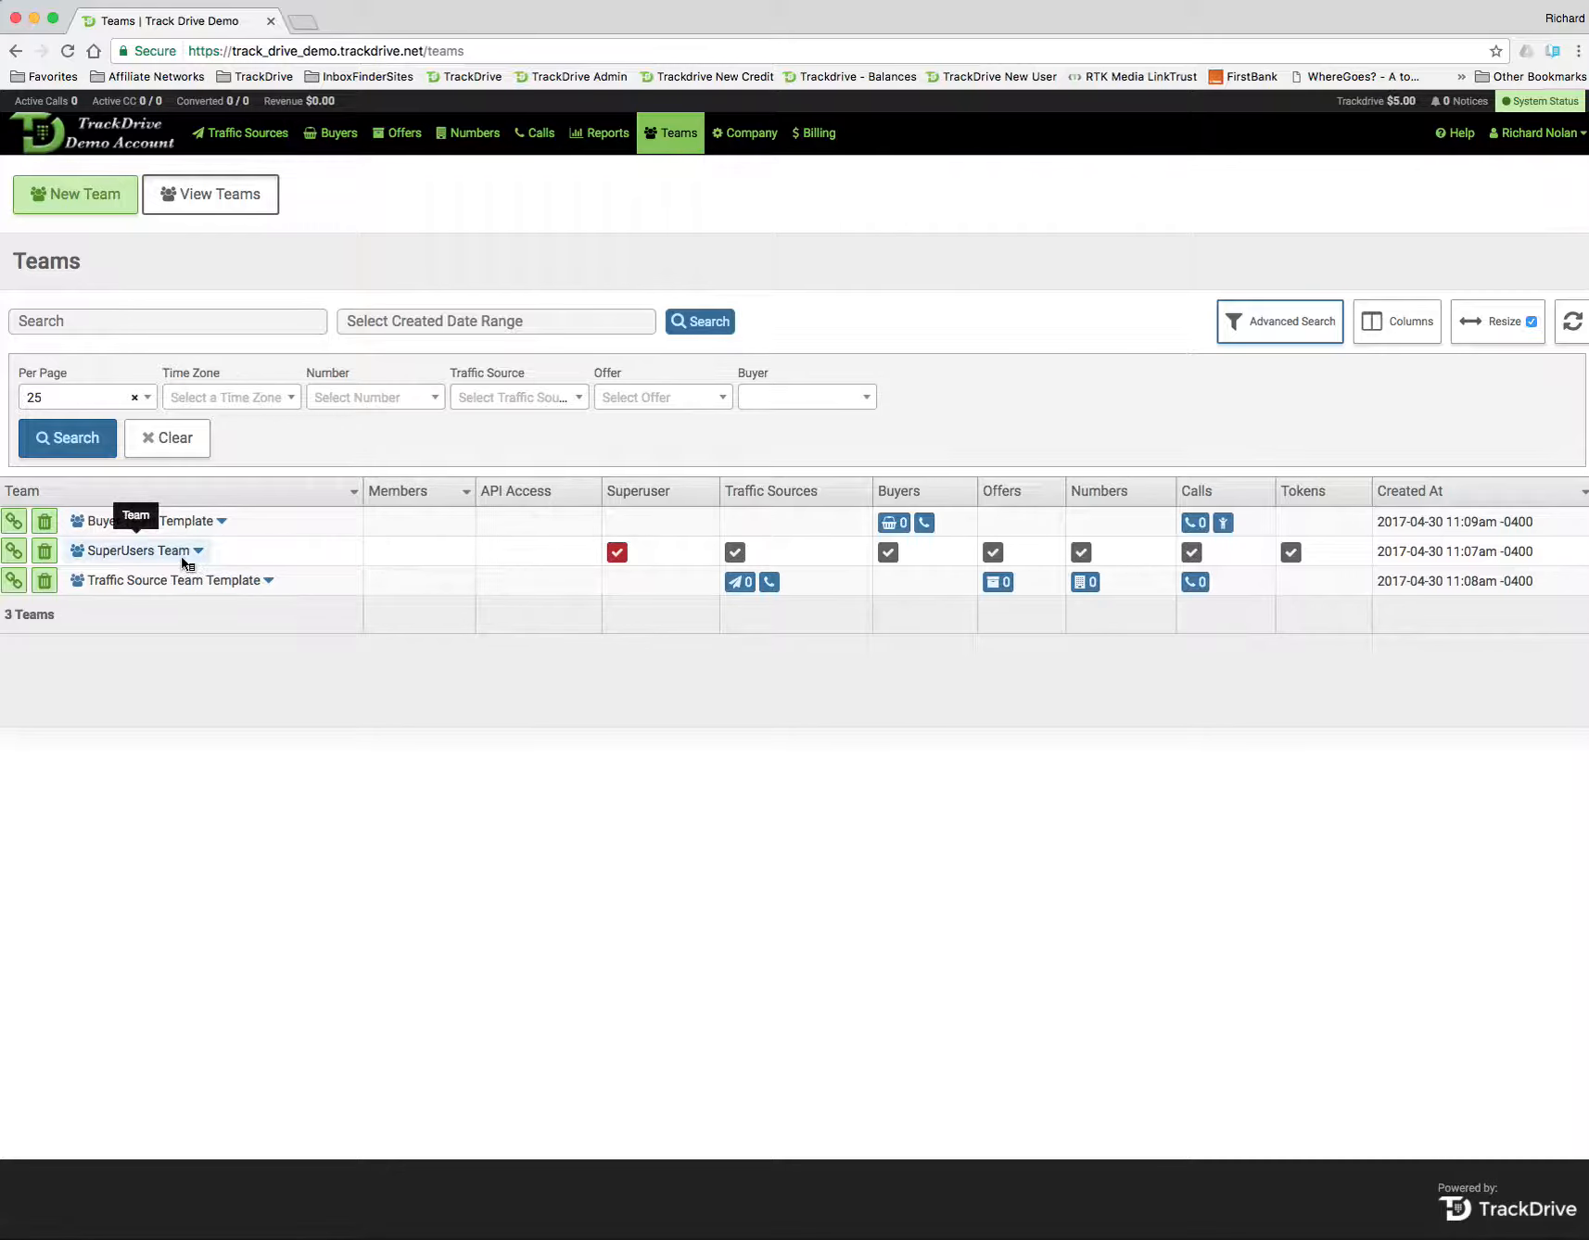
# Open the SuperUsers Team for editing to view its settings, and return to the teams list
pyautogui.click(13, 555)
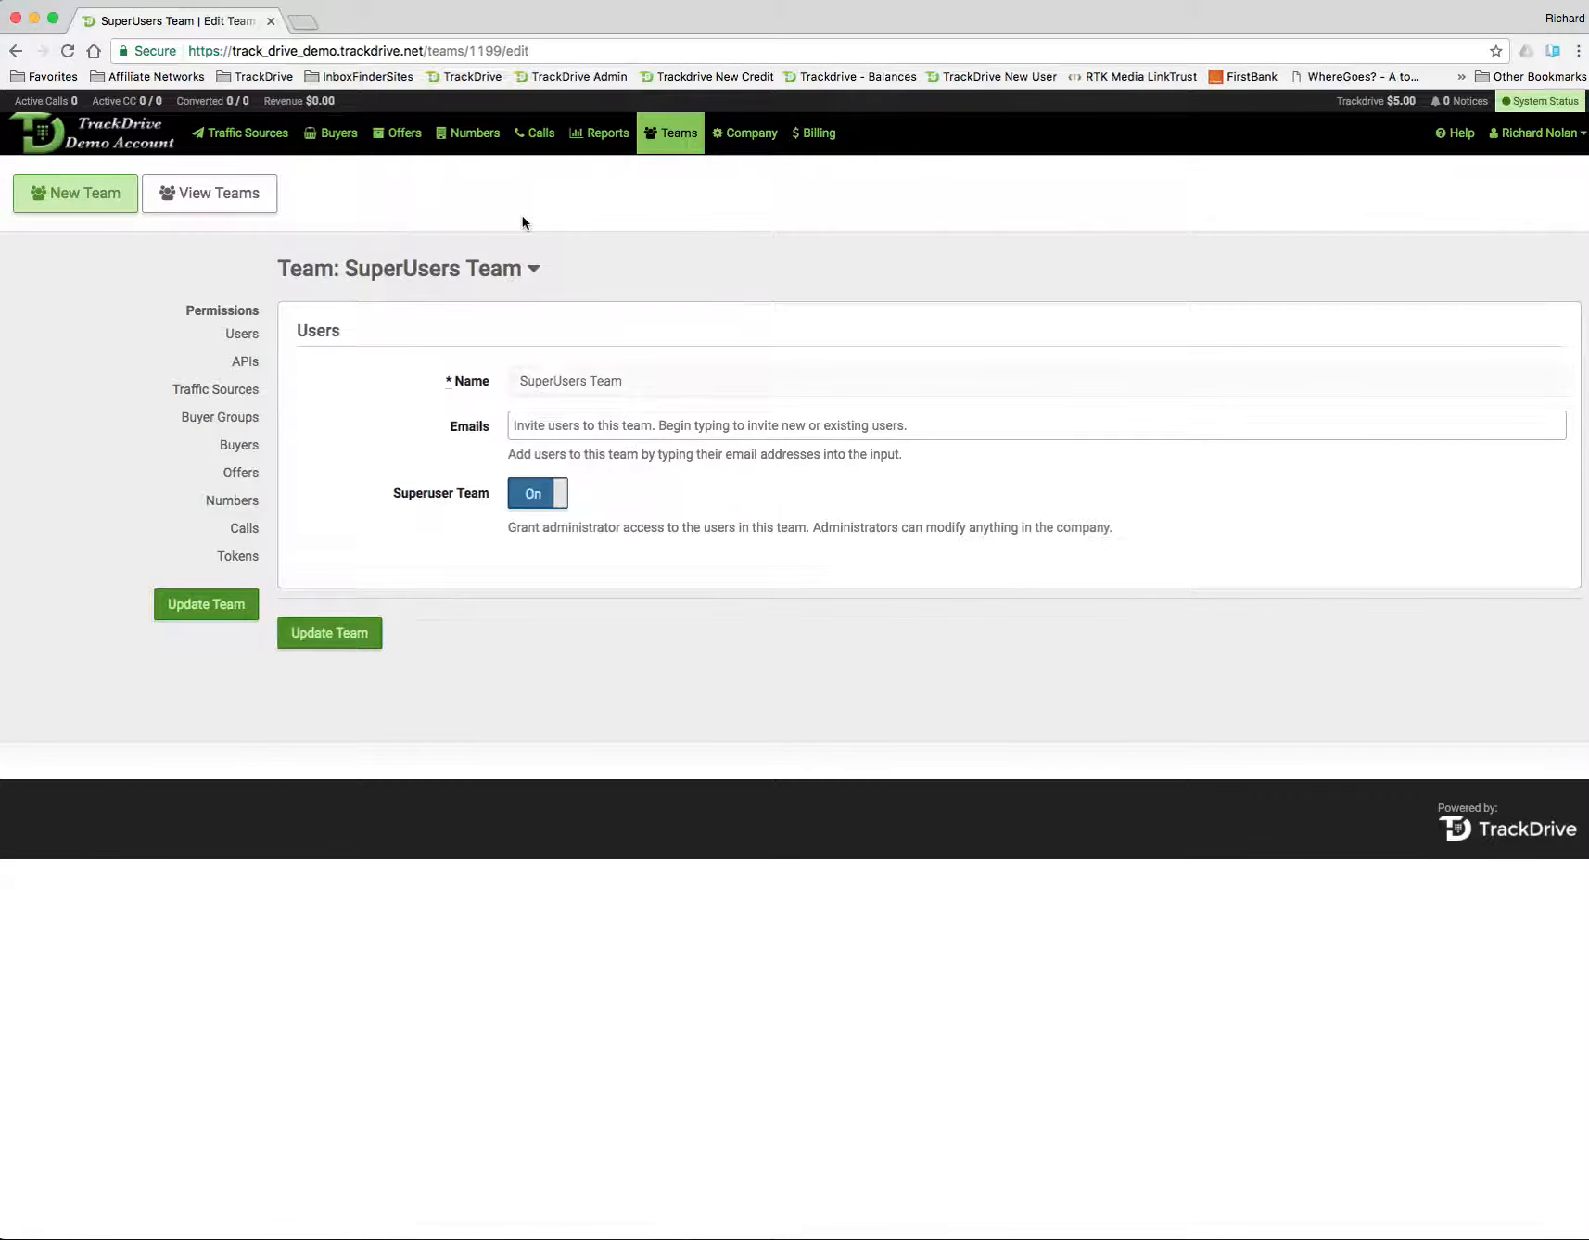
pyautogui.moveTo(746, 144)
pyautogui.click(238, 202)
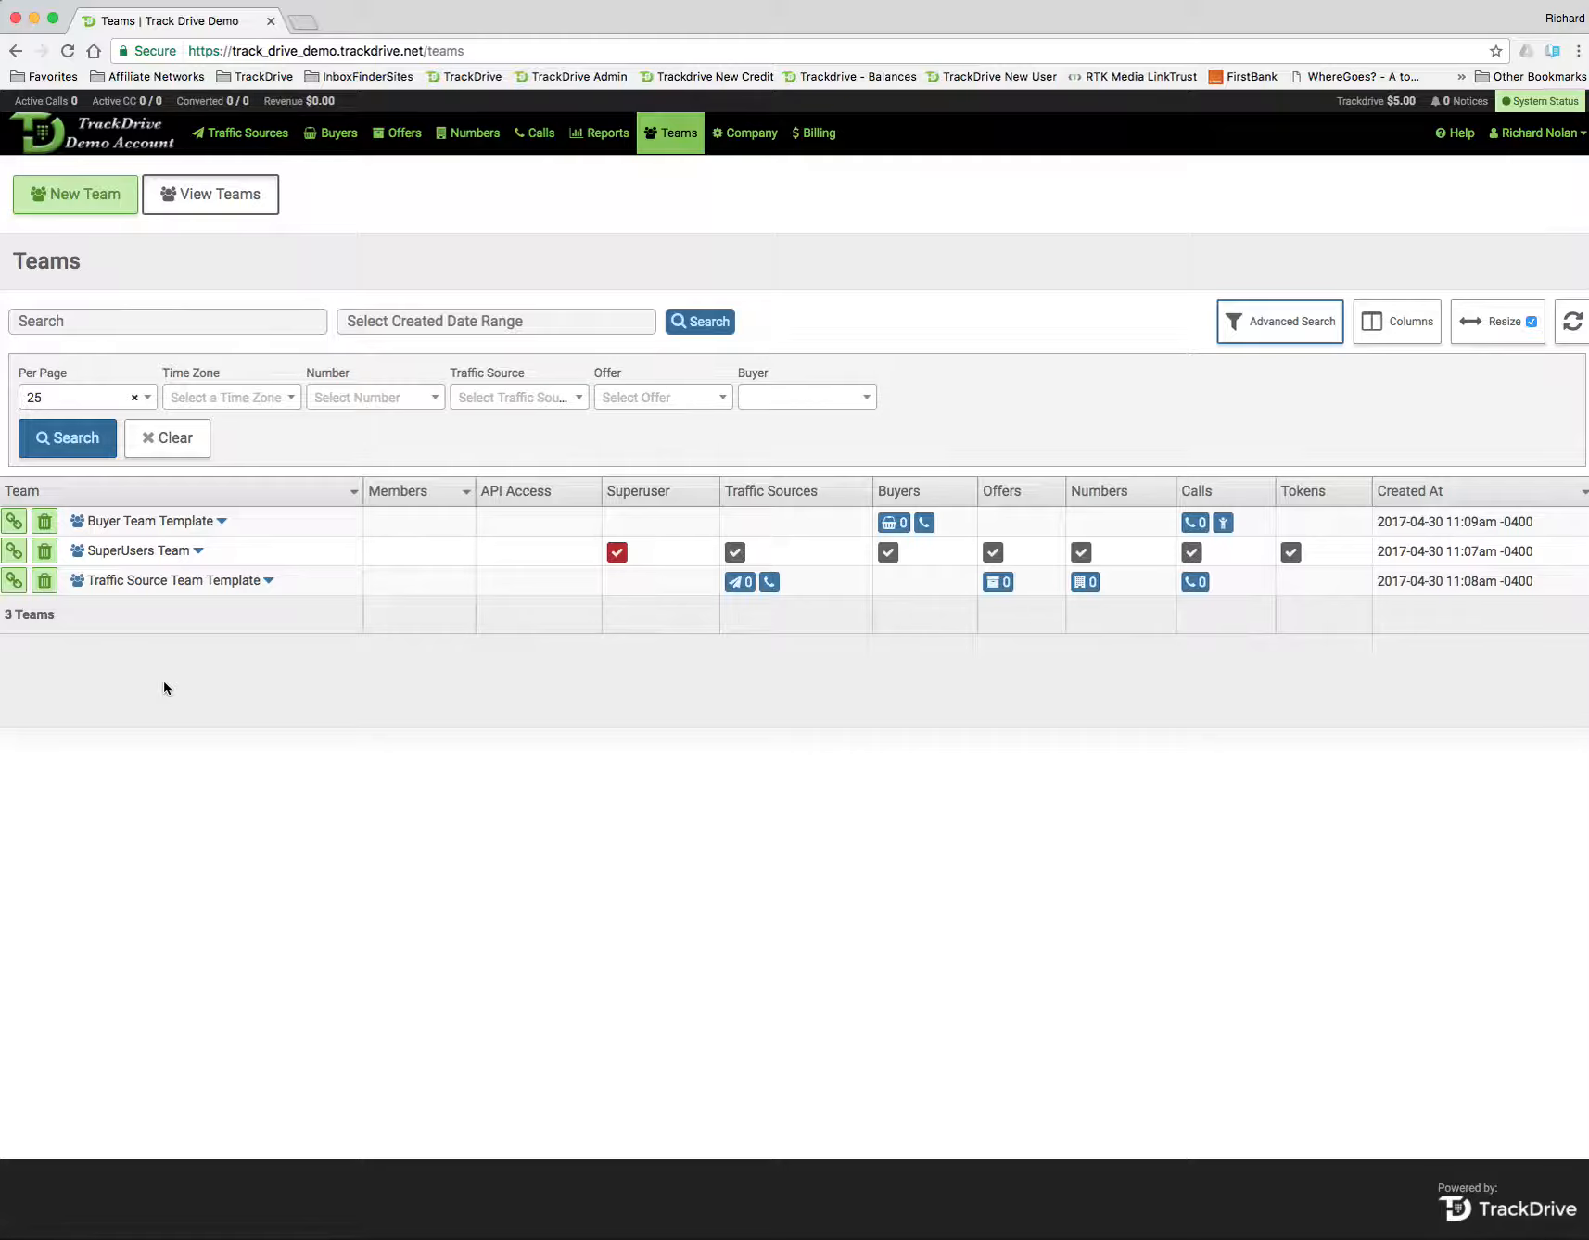
# Start a new team copied from the Traffic Source Team Template and review its Users and APIs settings
pyautogui.click(193, 586)
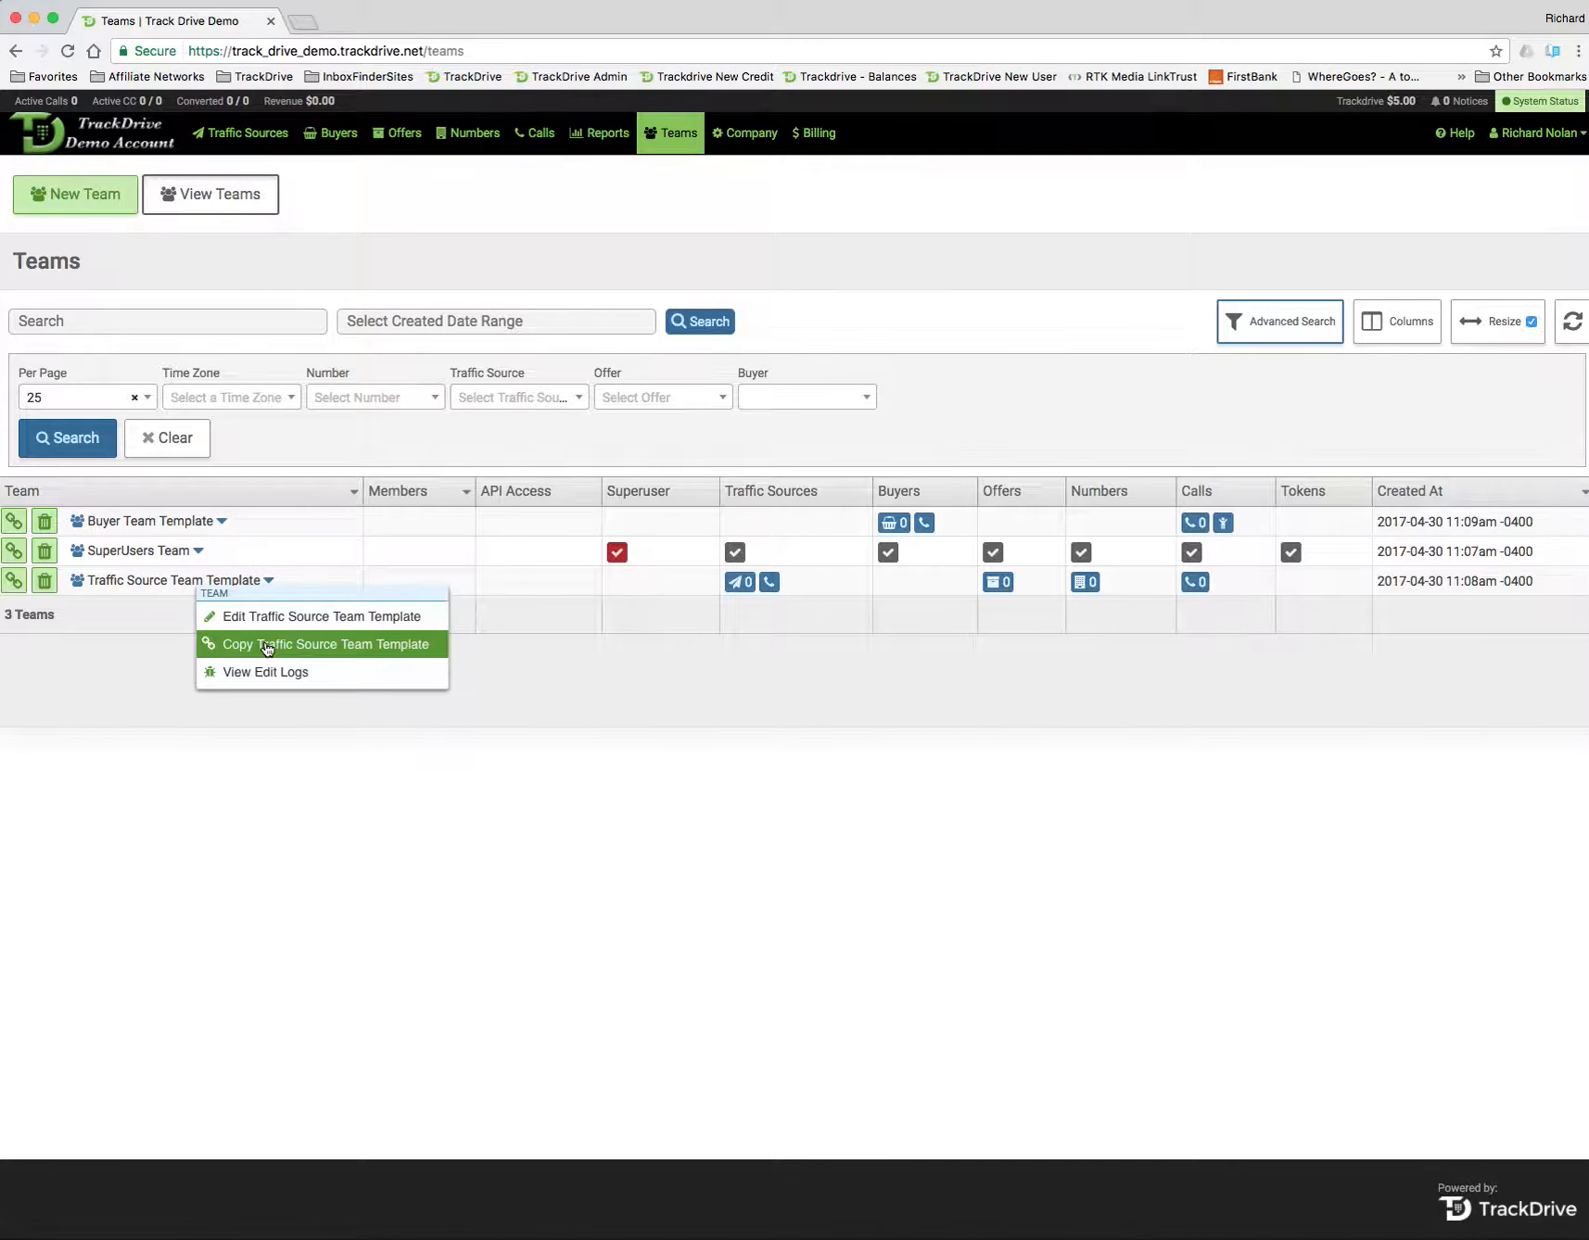
pyautogui.click(267, 646)
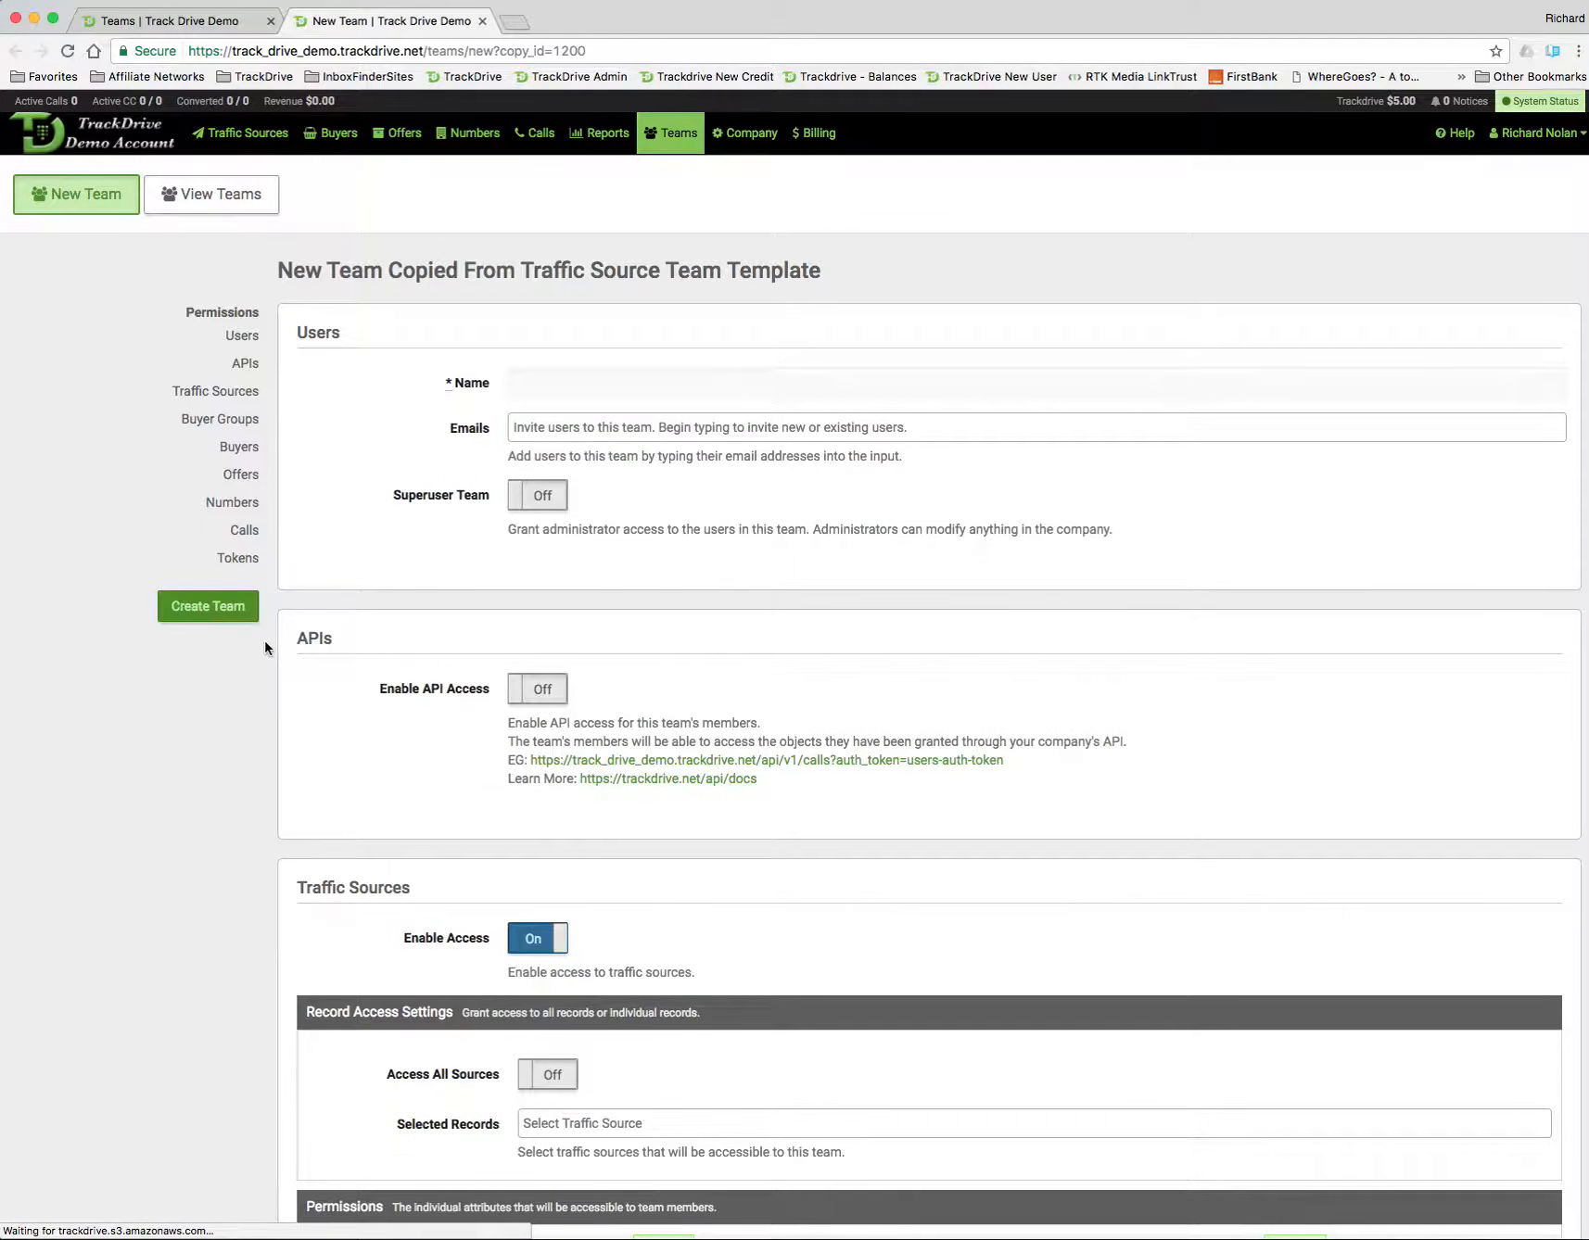
pyautogui.scroll(-10, 737, 516)
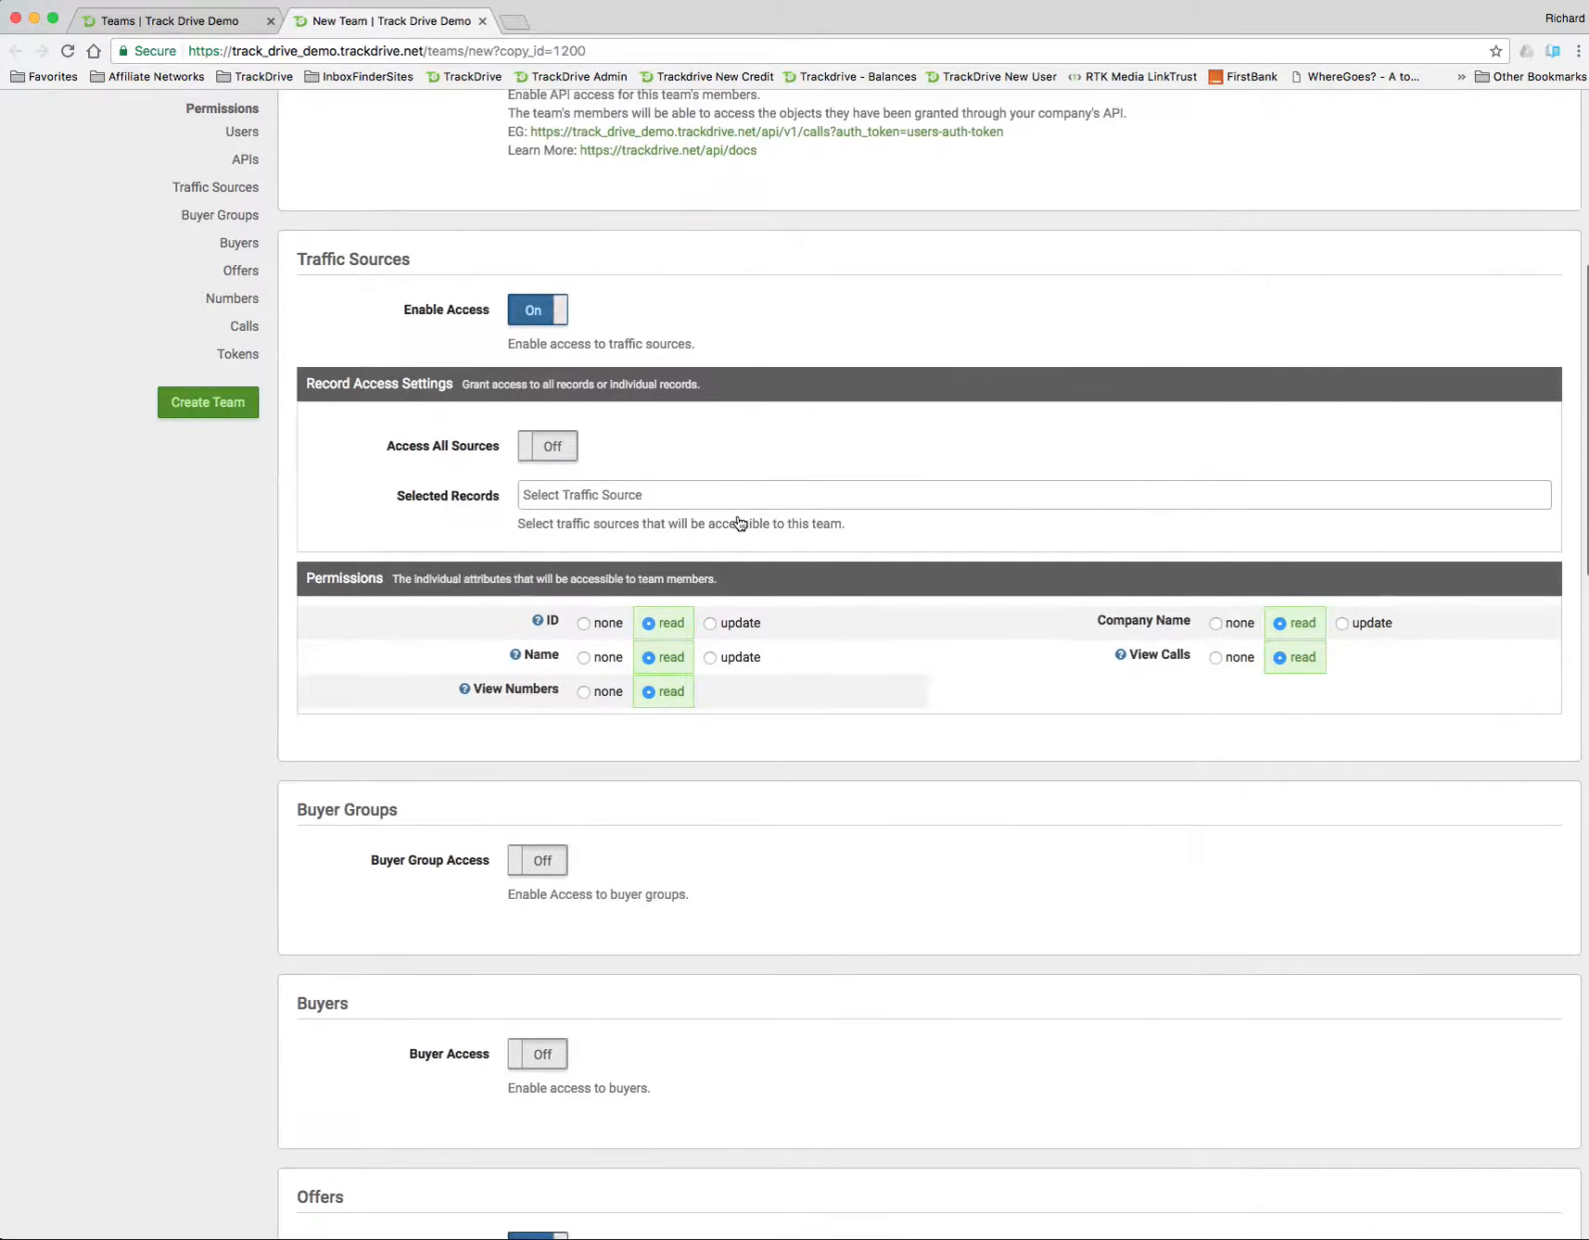
pyautogui.scroll(7, 737, 519)
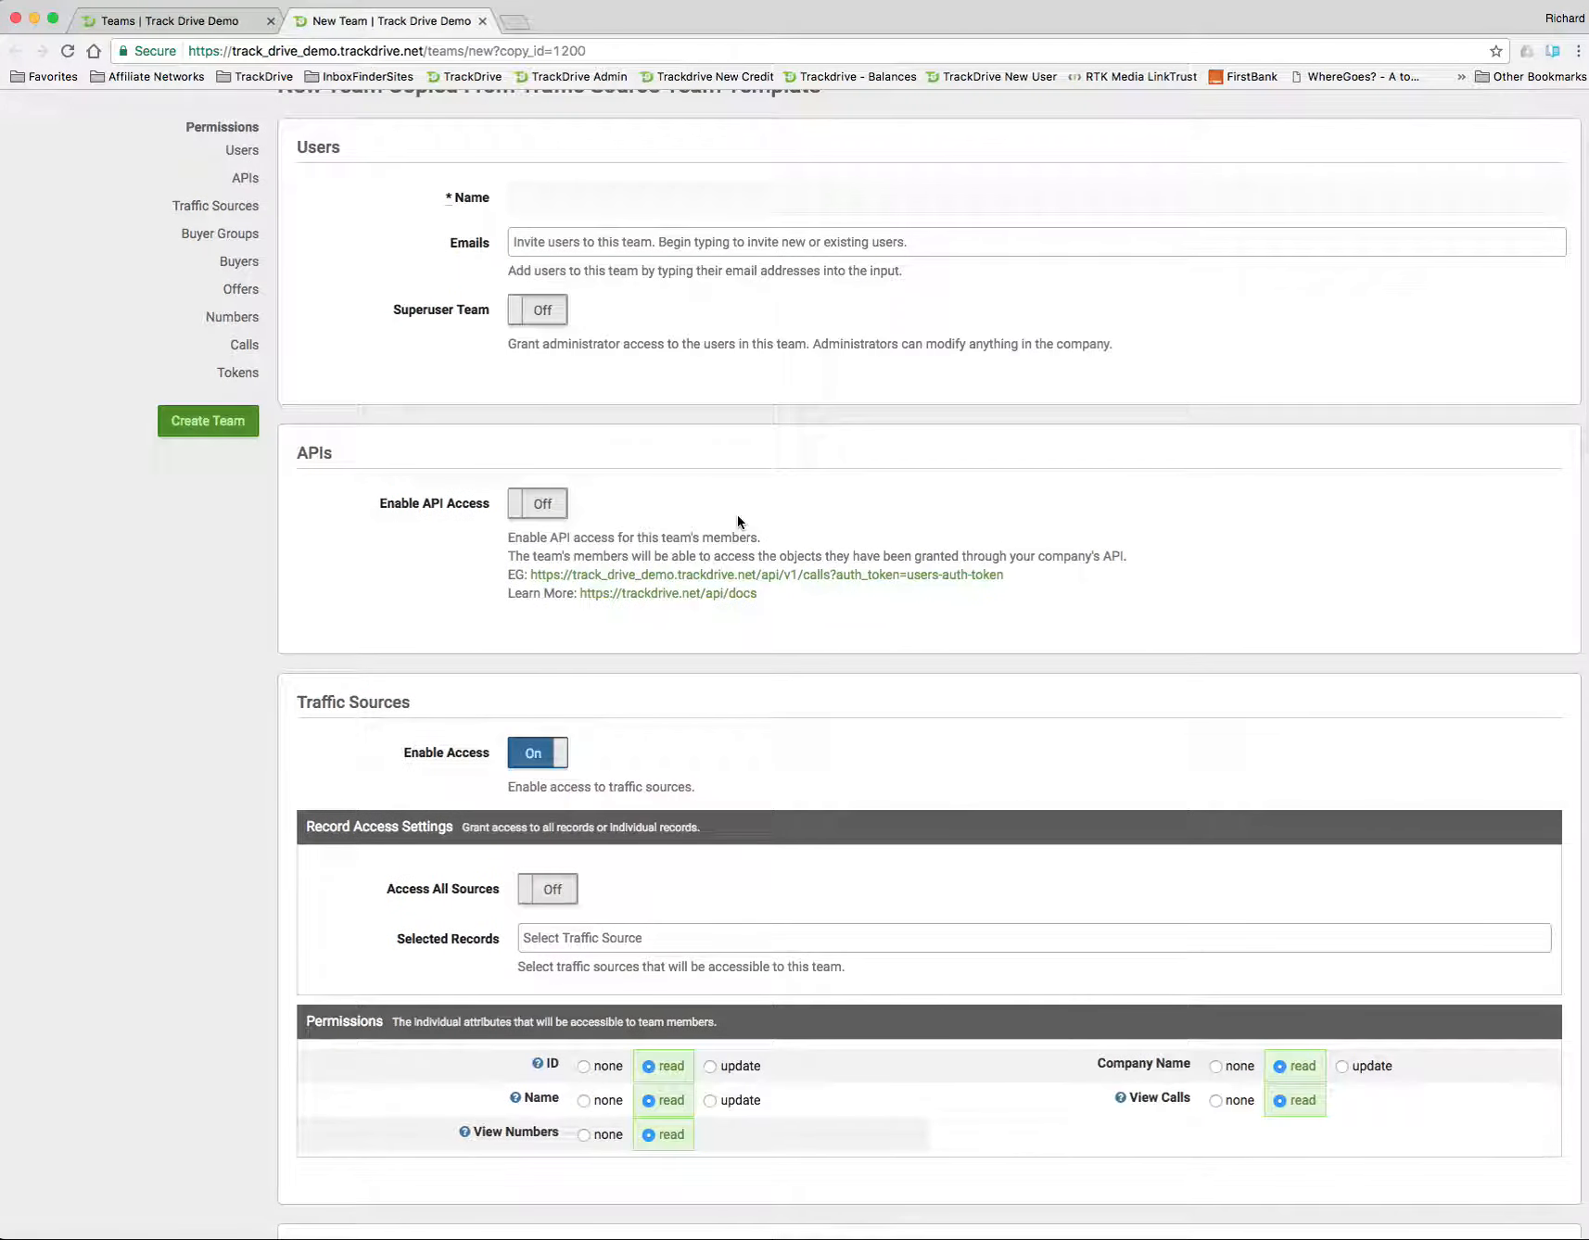
pyautogui.scroll(1, 738, 522)
pyautogui.scroll(2, 738, 522)
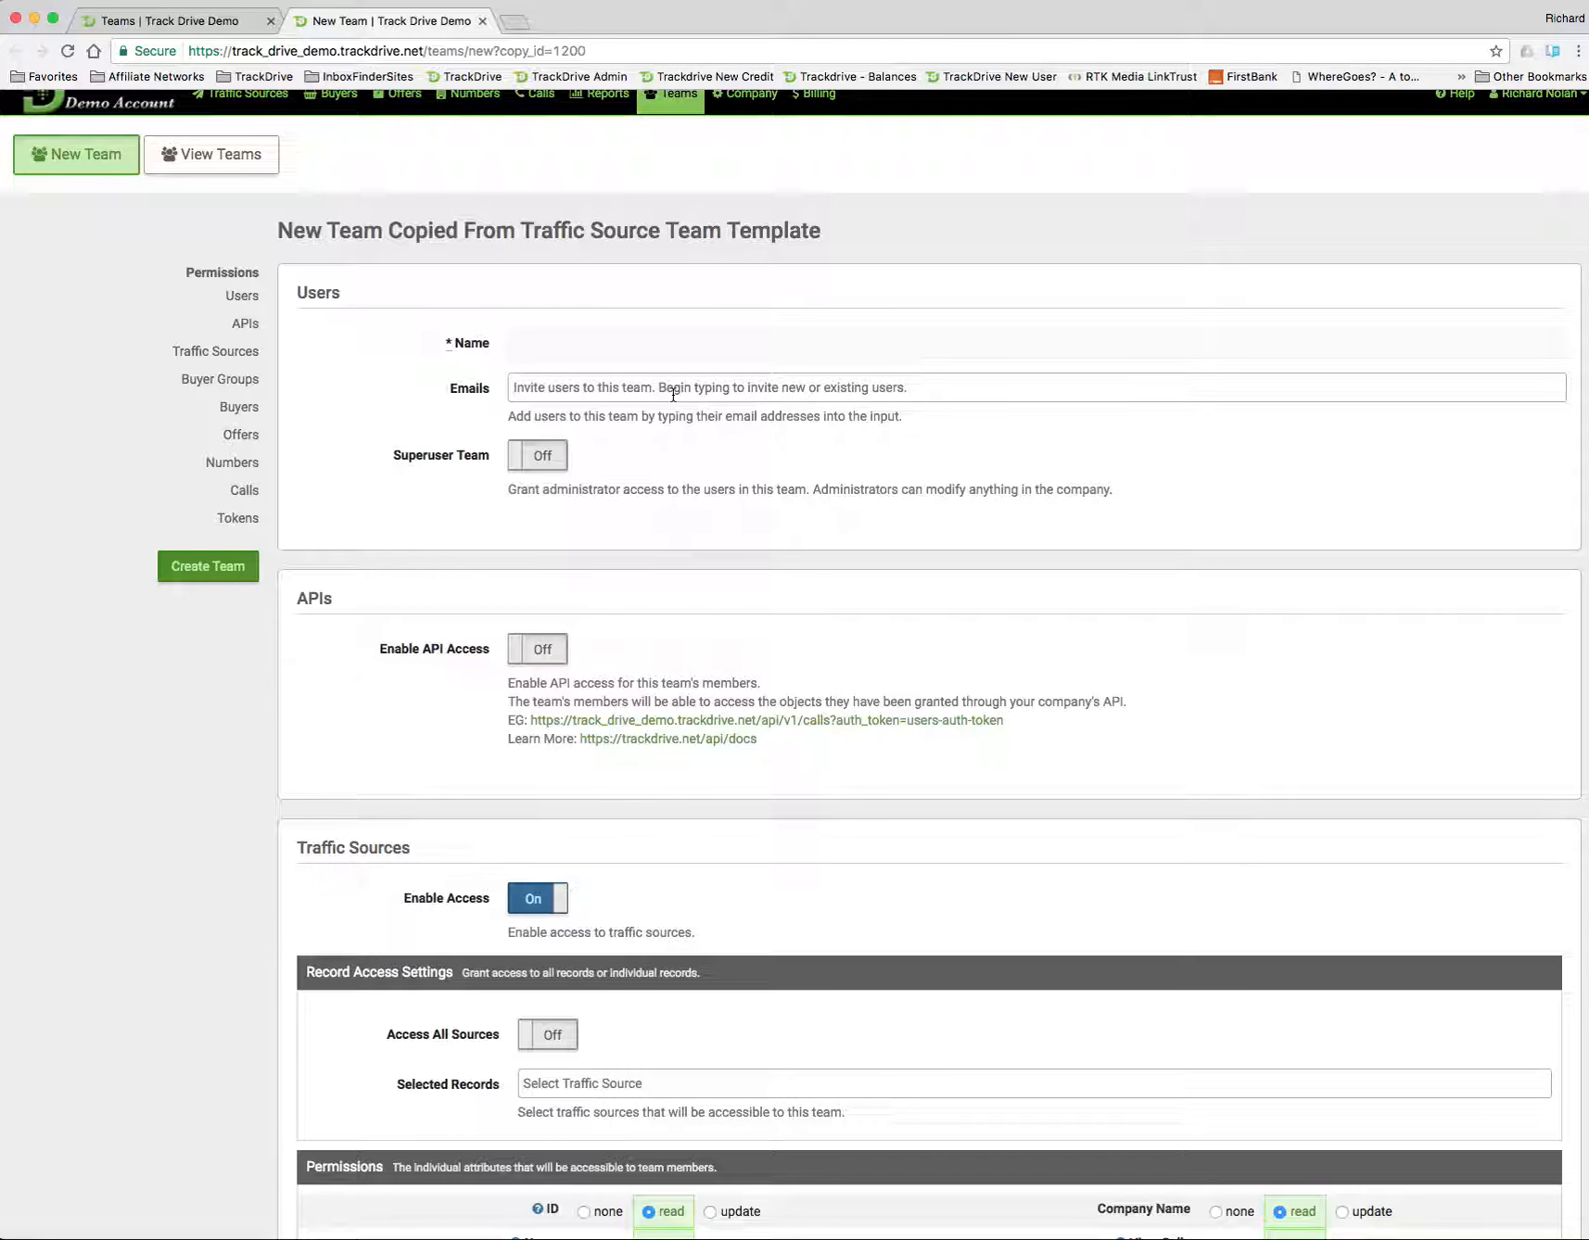
pyautogui.scroll(-3, 673, 394)
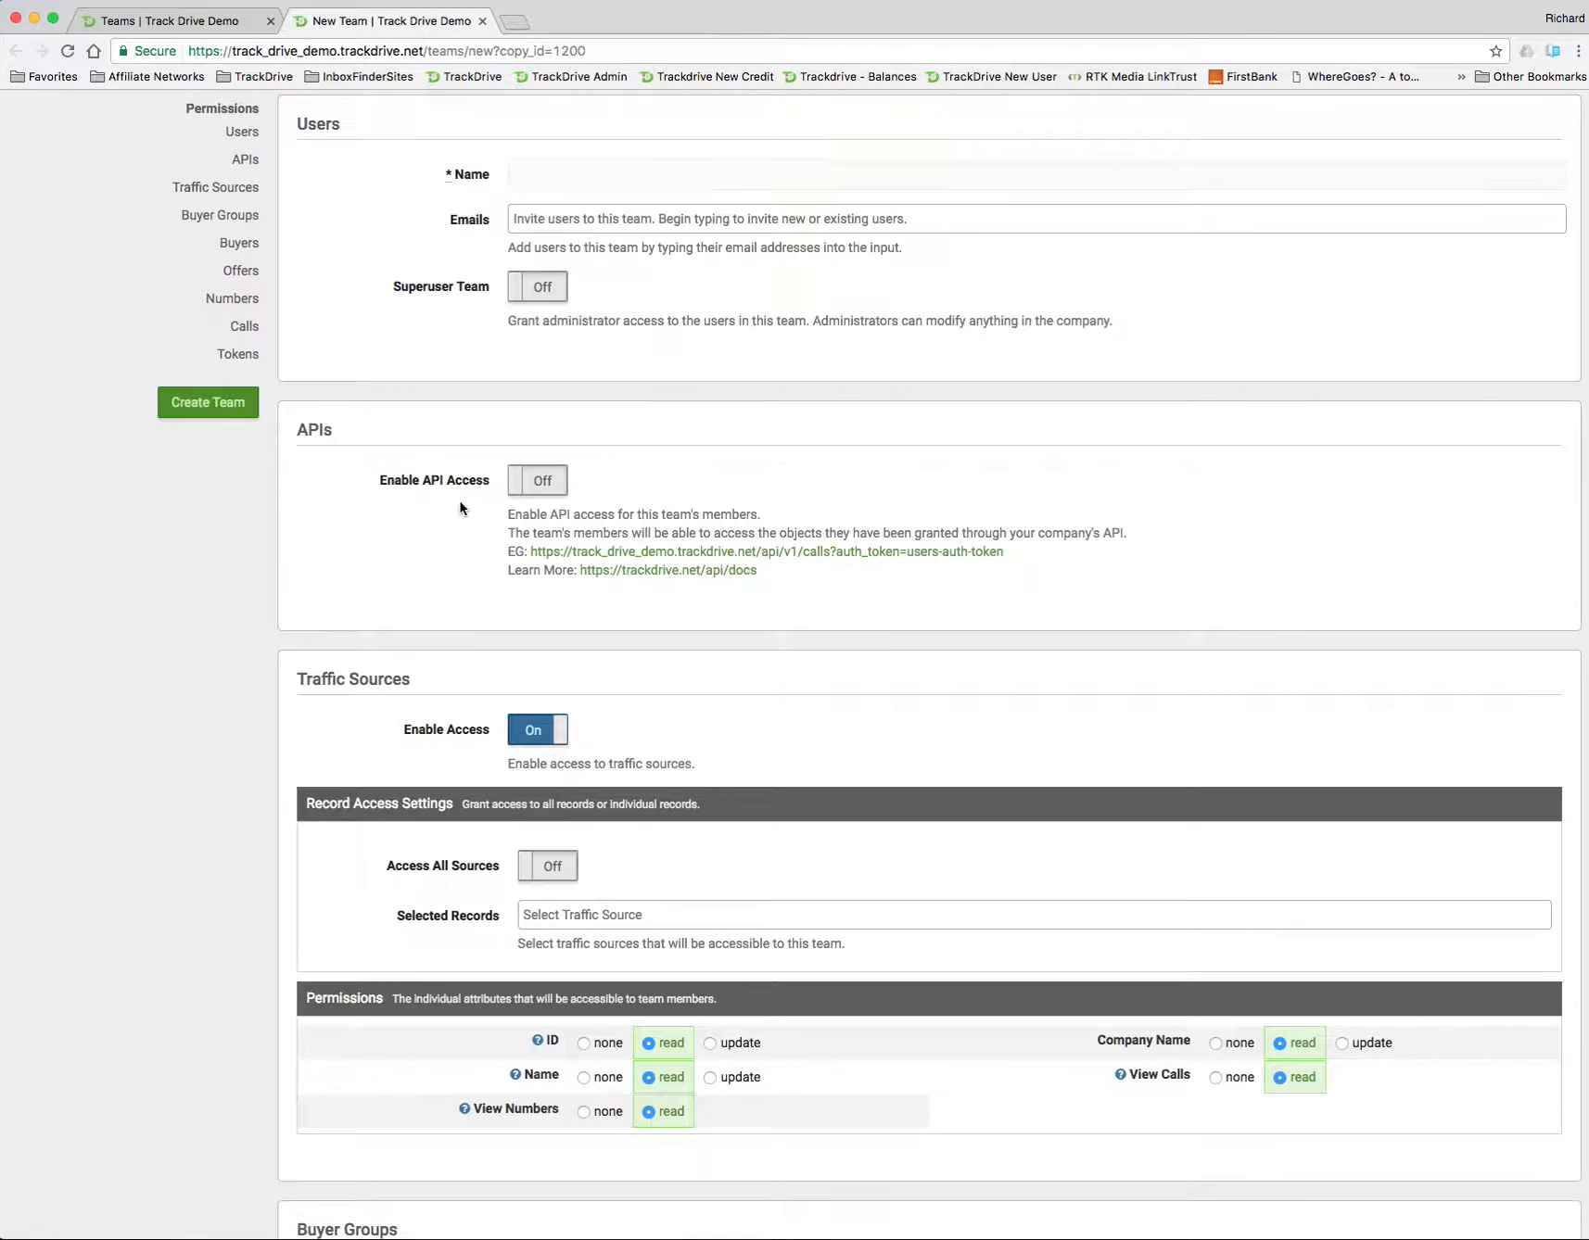
pyautogui.scroll(-1, 460, 505)
pyautogui.scroll(1, 459, 505)
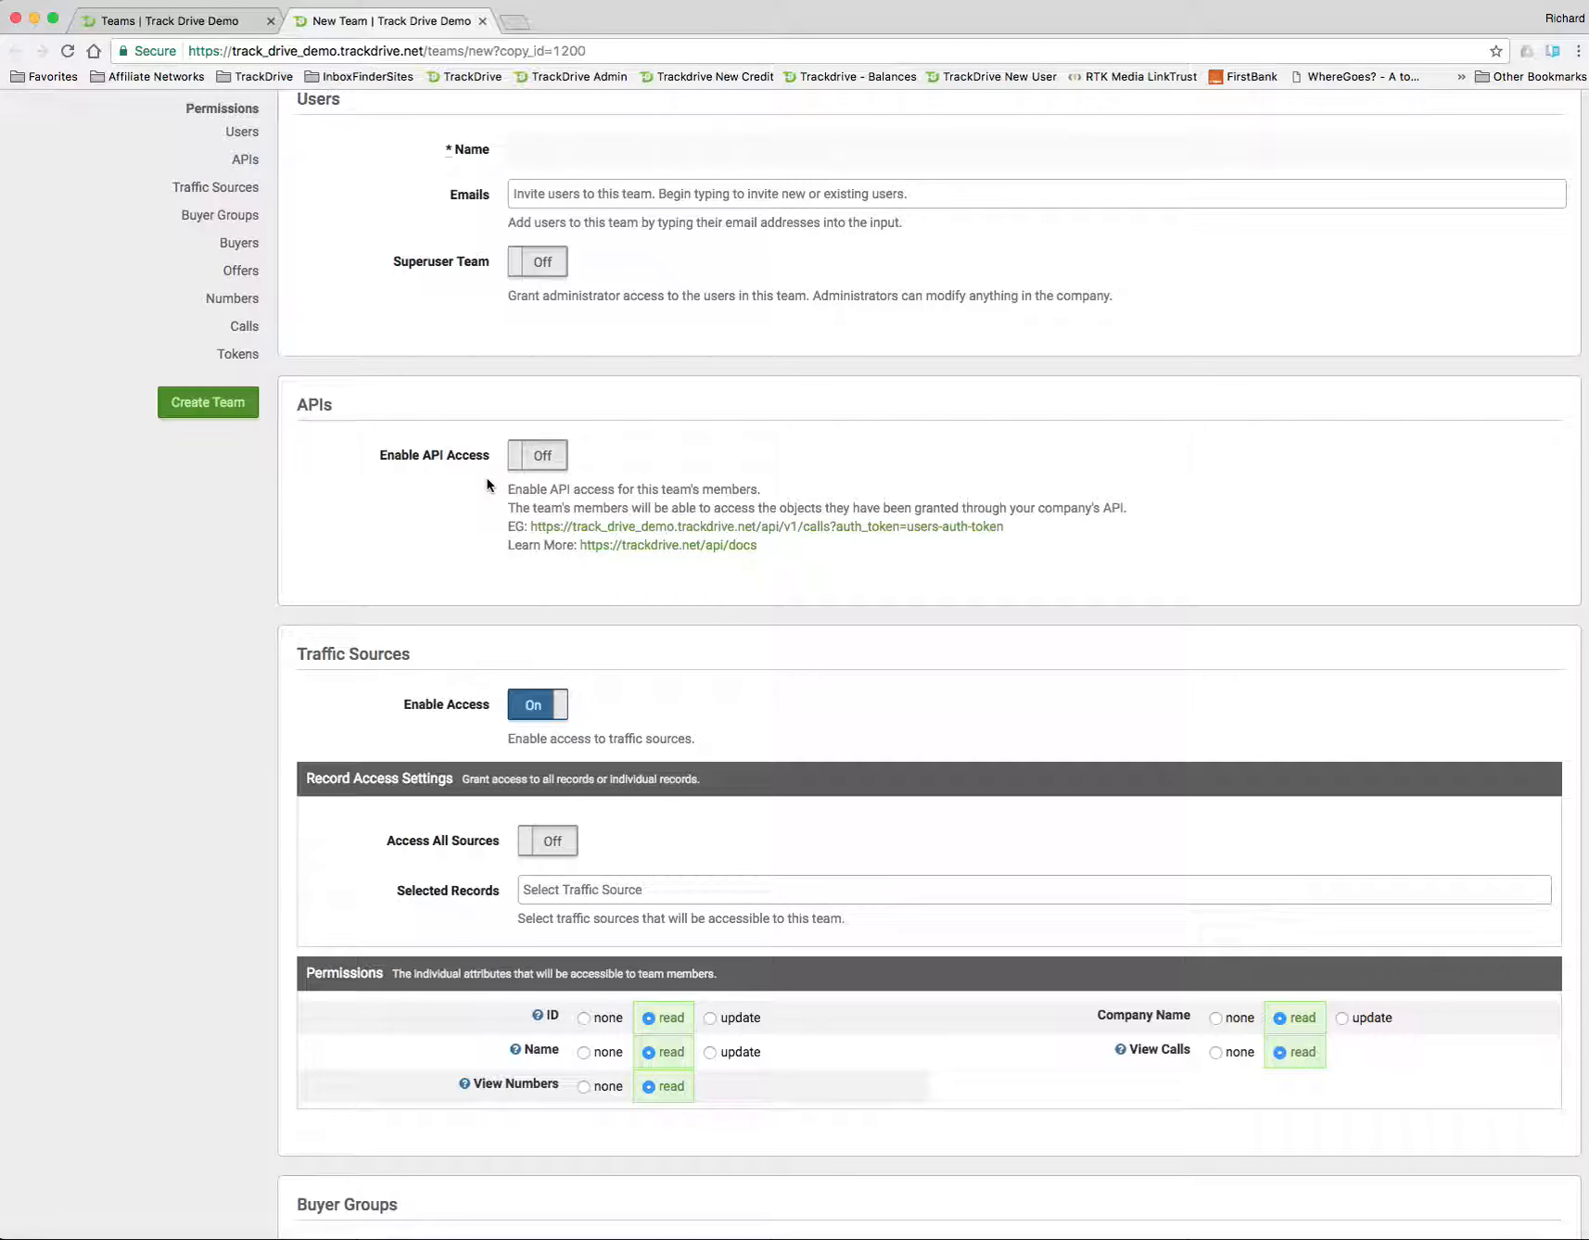
# Review the Traffic Sources, Buyer Groups and Buyers access settings of the team copied from the traffic source template
pyautogui.scroll(-4, 486, 478)
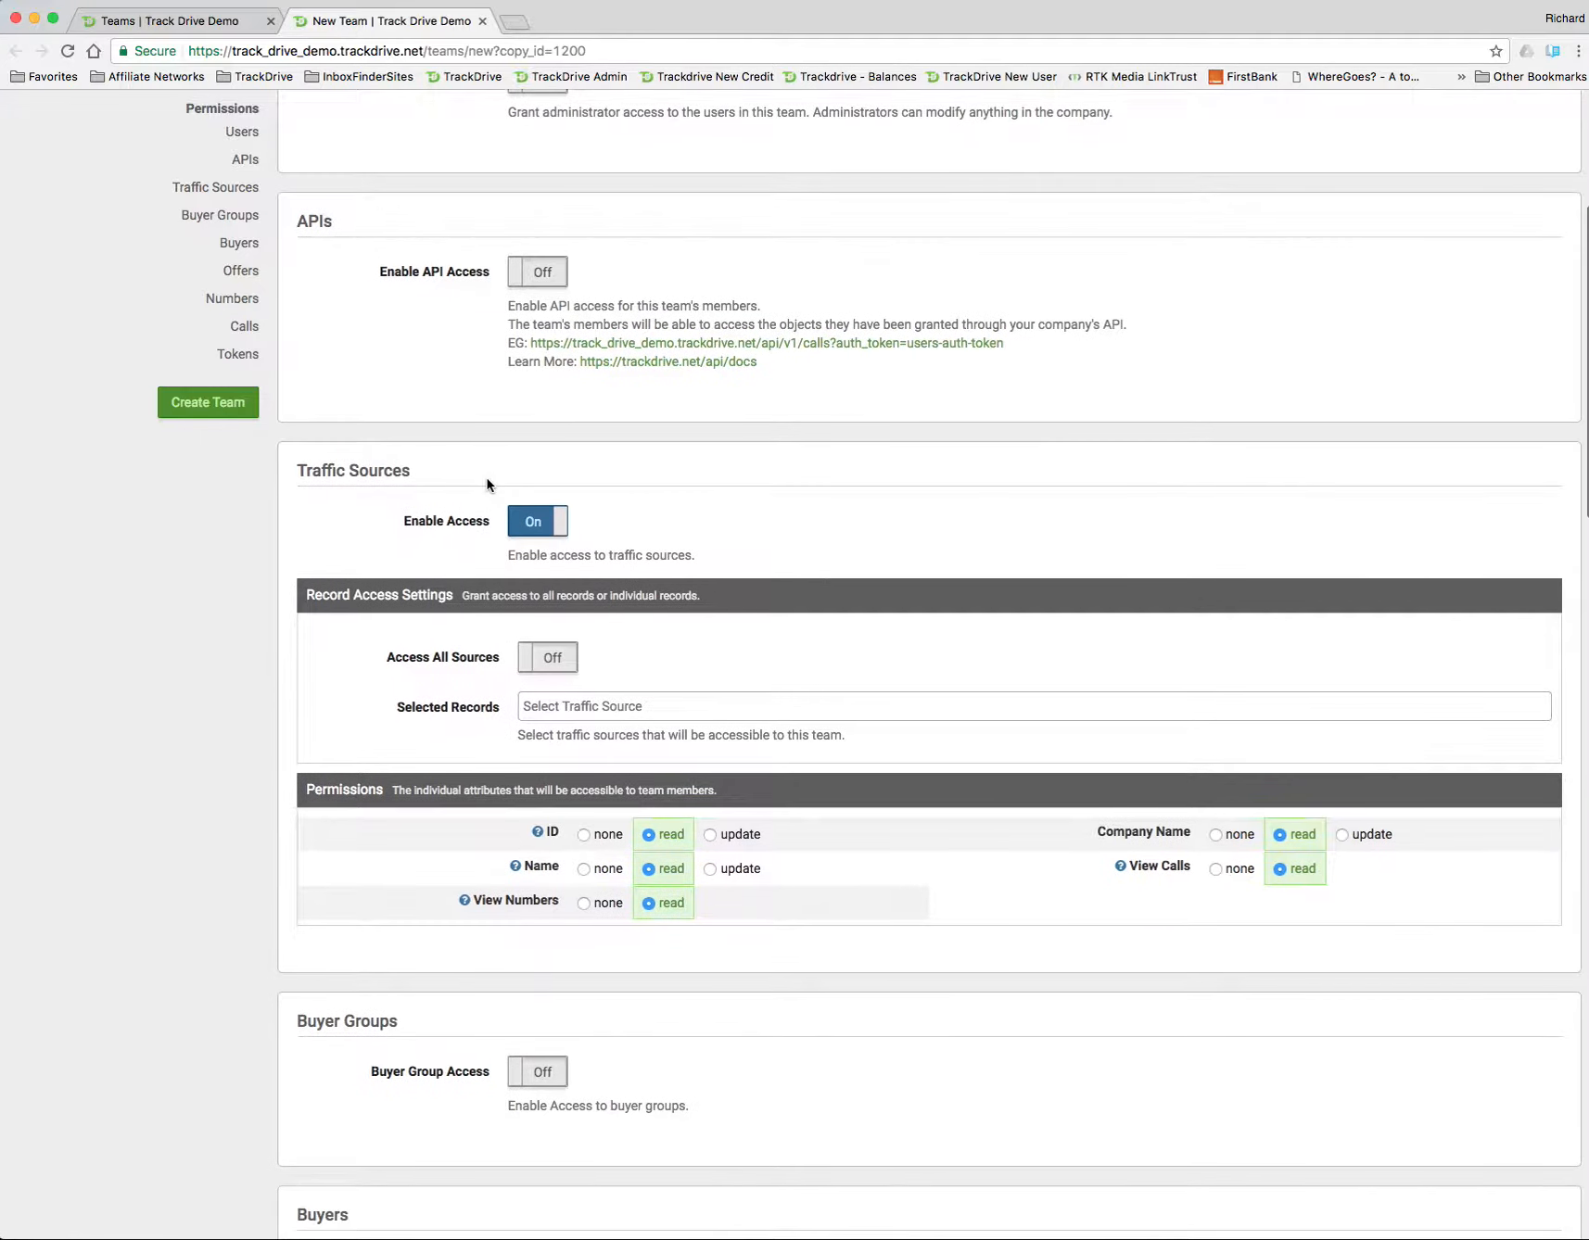
pyautogui.scroll(-2, 475, 470)
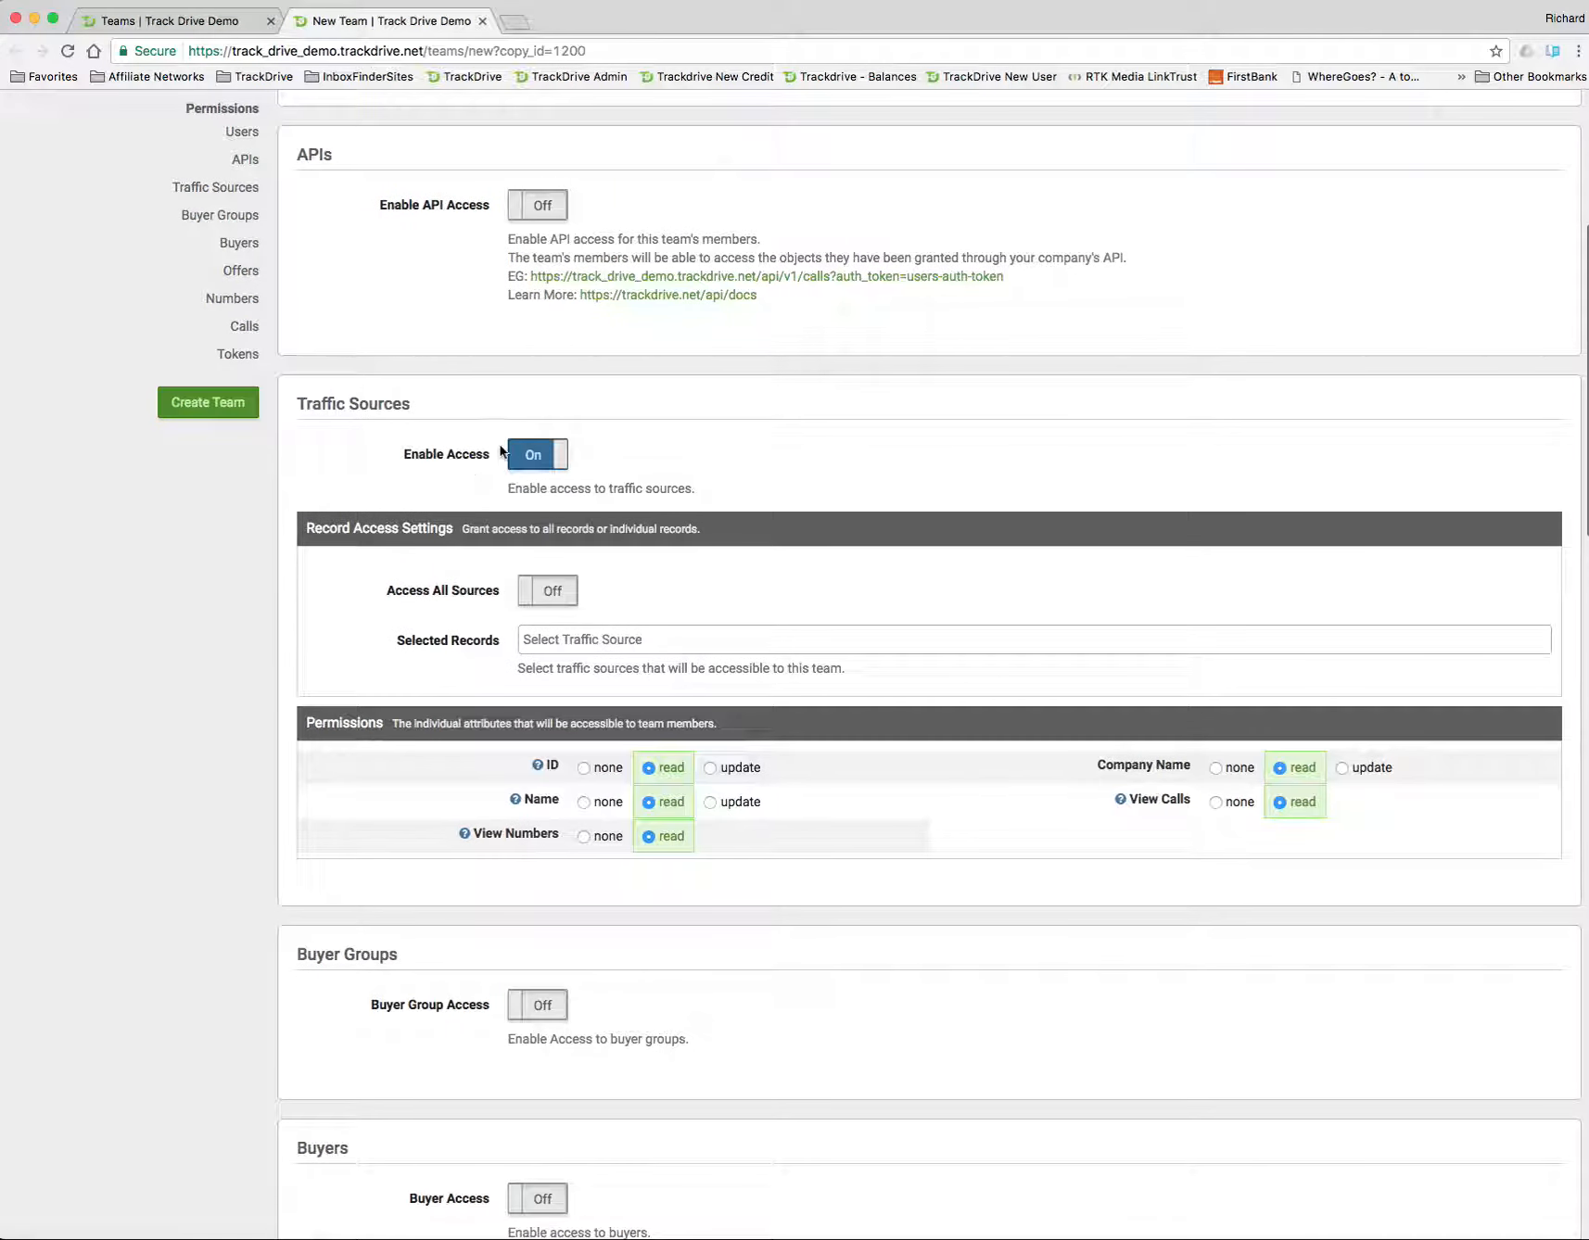
pyautogui.scroll(-2, 466, 509)
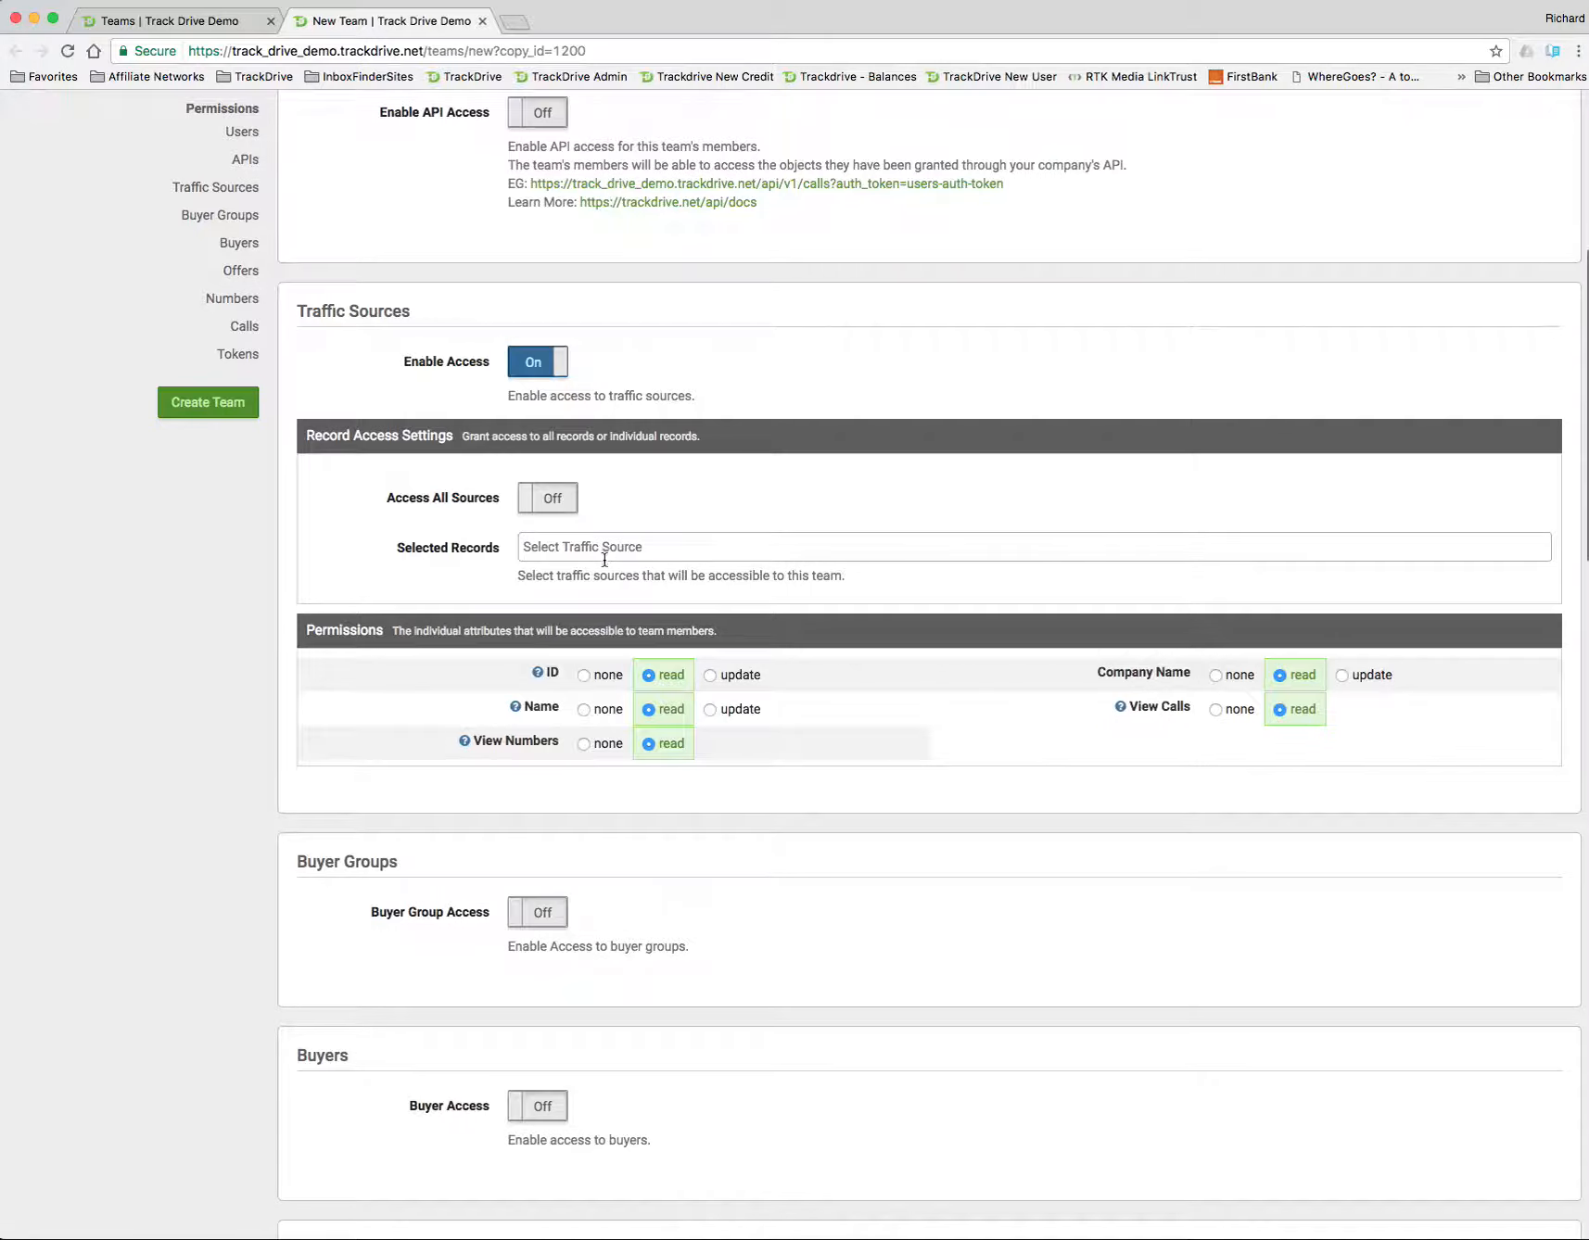
pyautogui.scroll(-1, 603, 558)
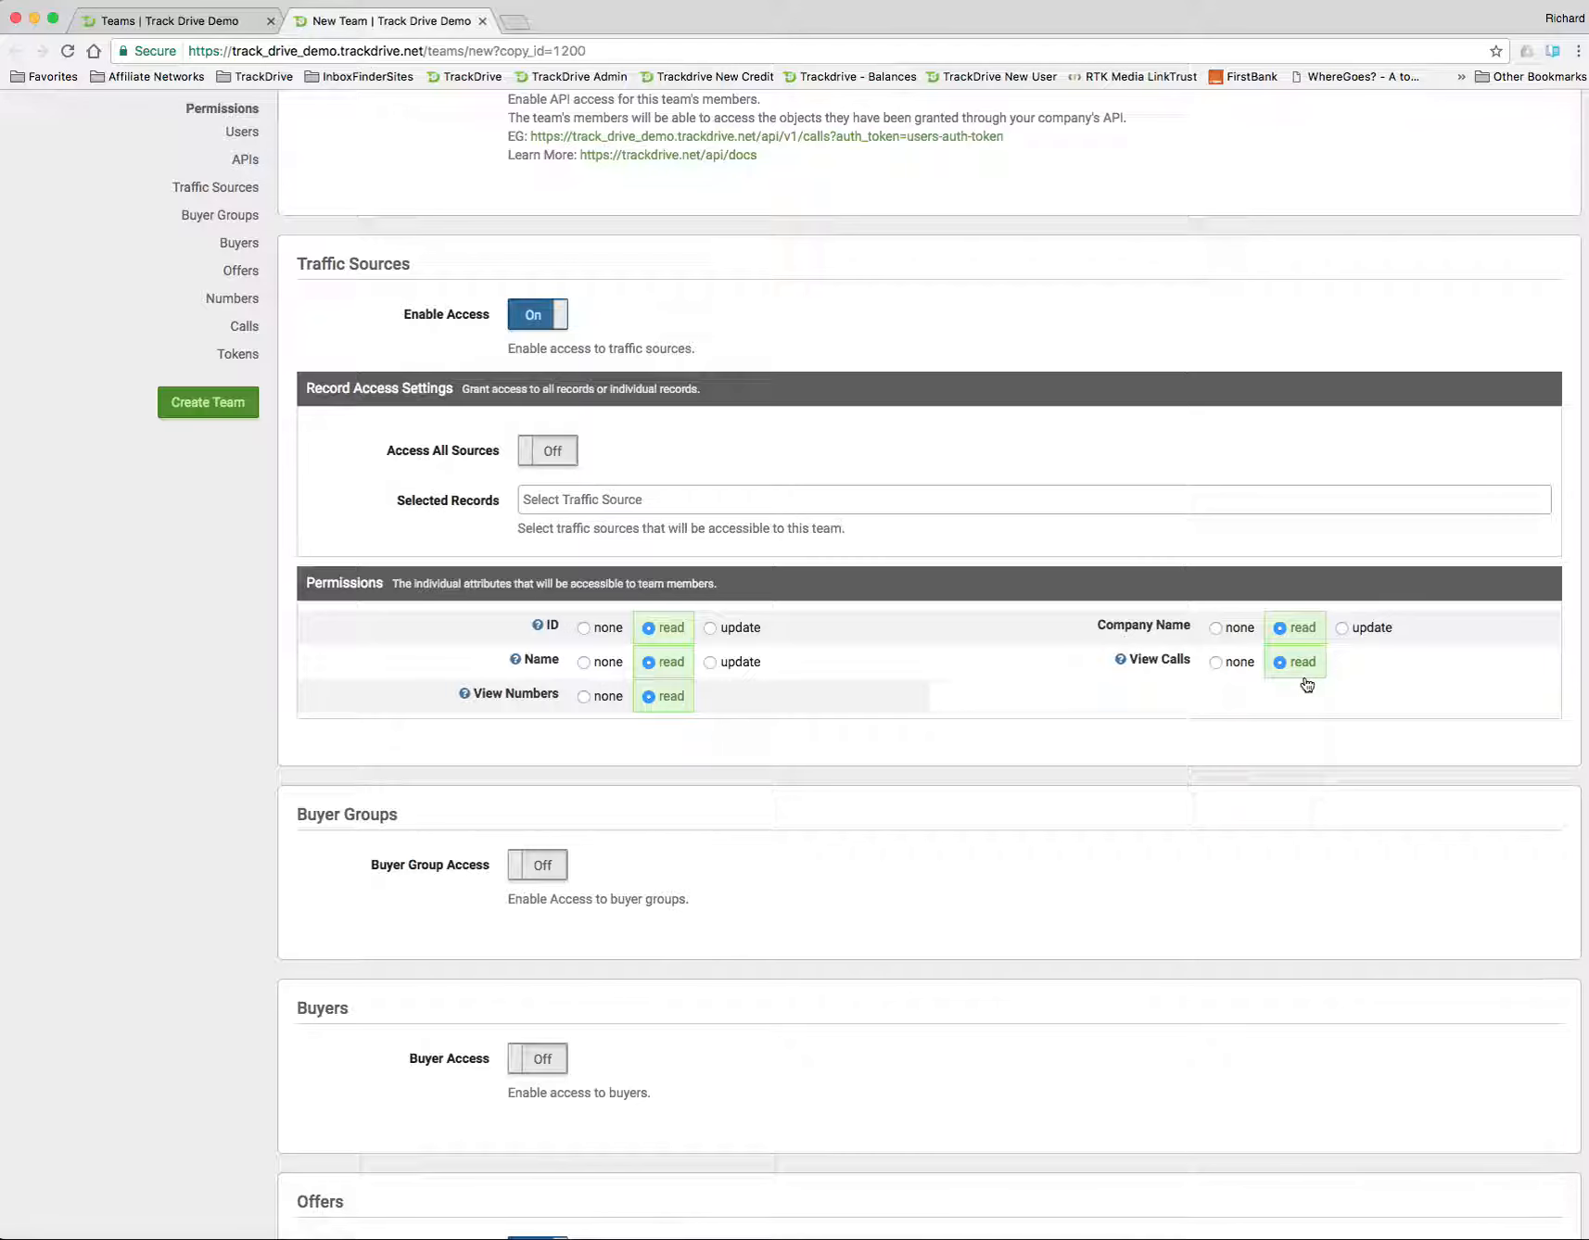
pyautogui.scroll(-5, 1305, 684)
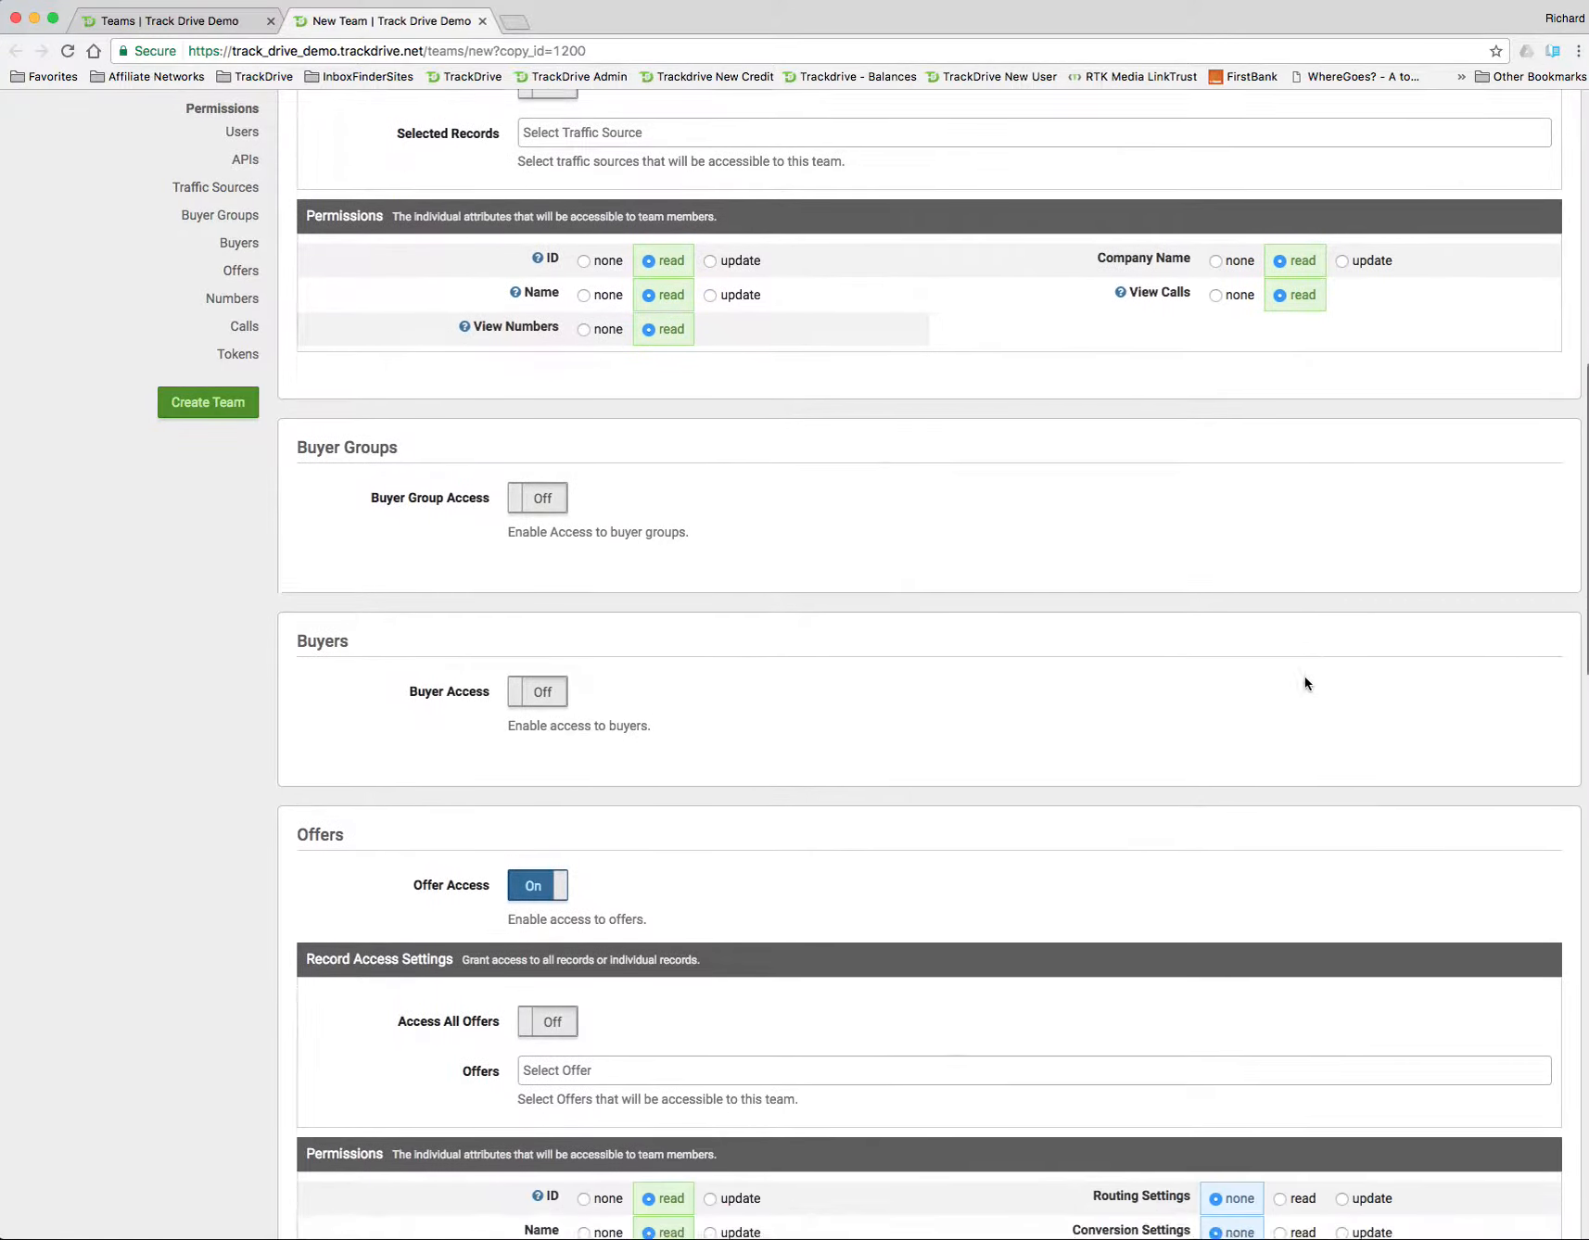
pyautogui.scroll(-2, 1304, 677)
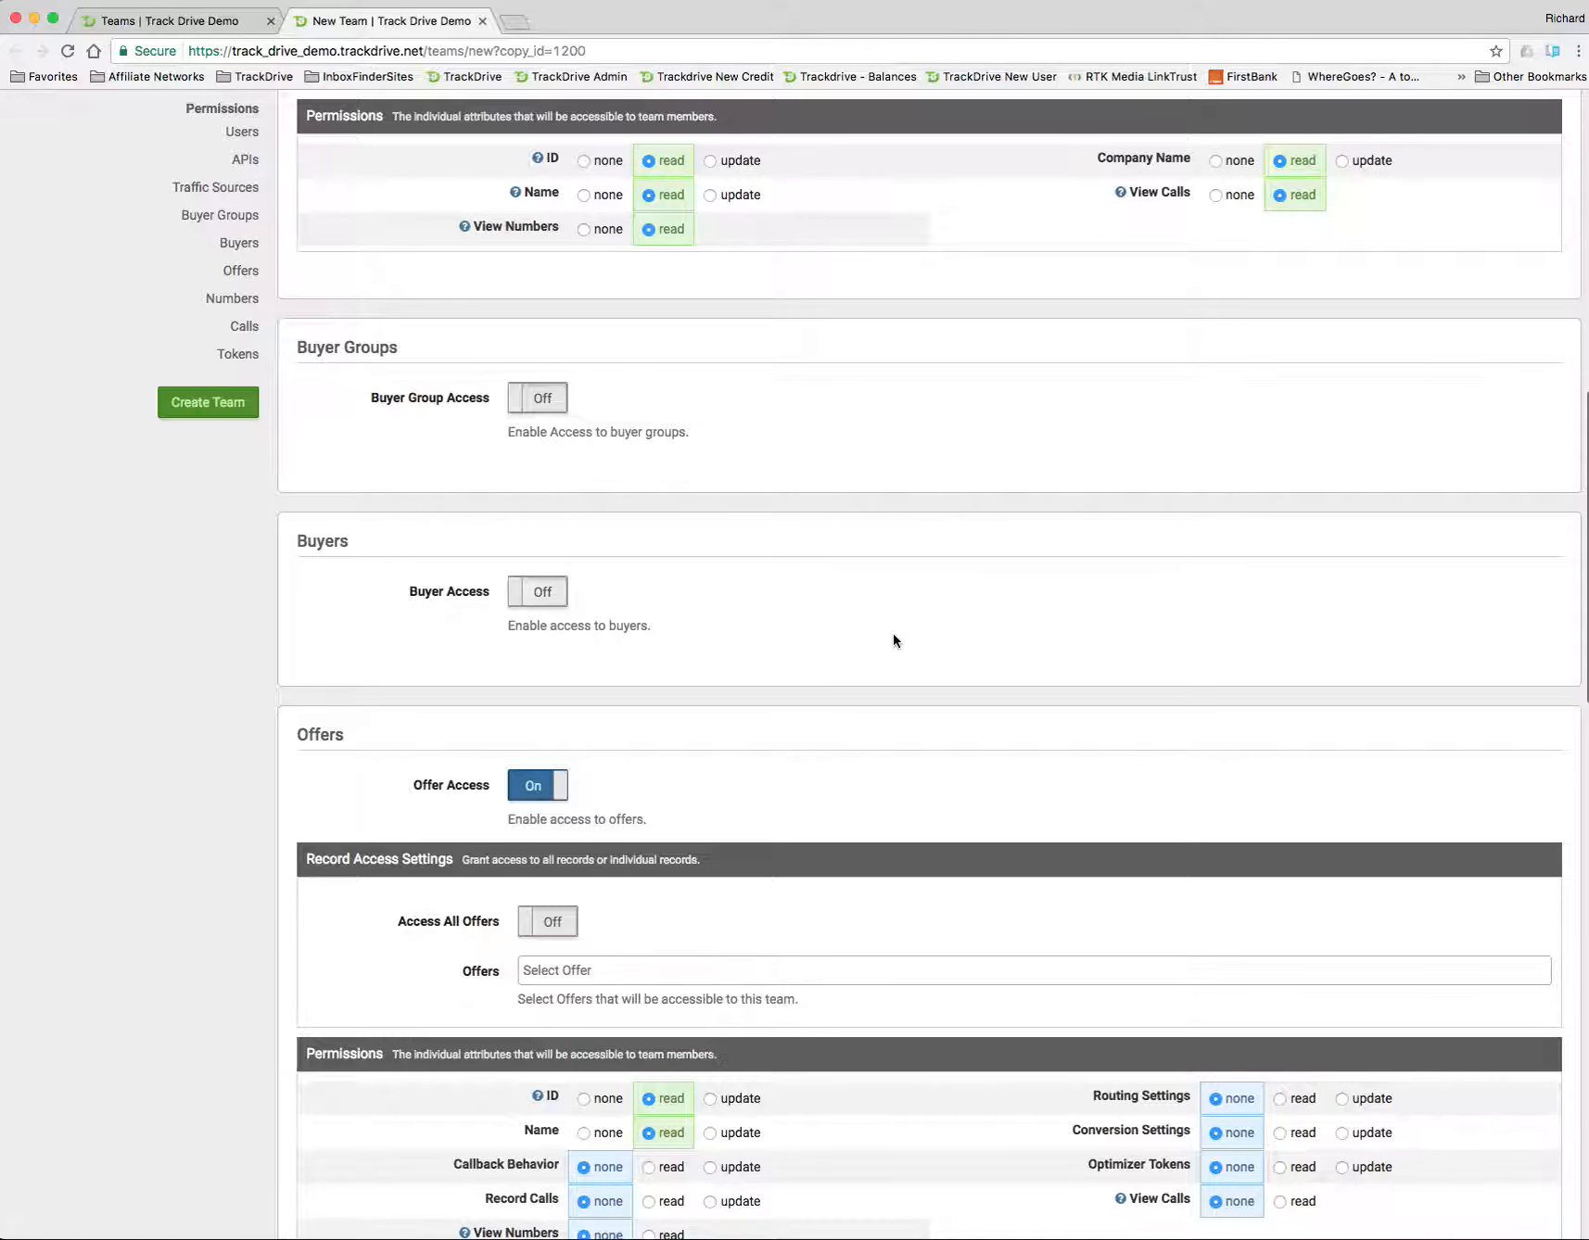
# Examine the Offers, Numbers and Calls record access and permissions of the team copied from the traffic source template
pyautogui.scroll(-5, 892, 636)
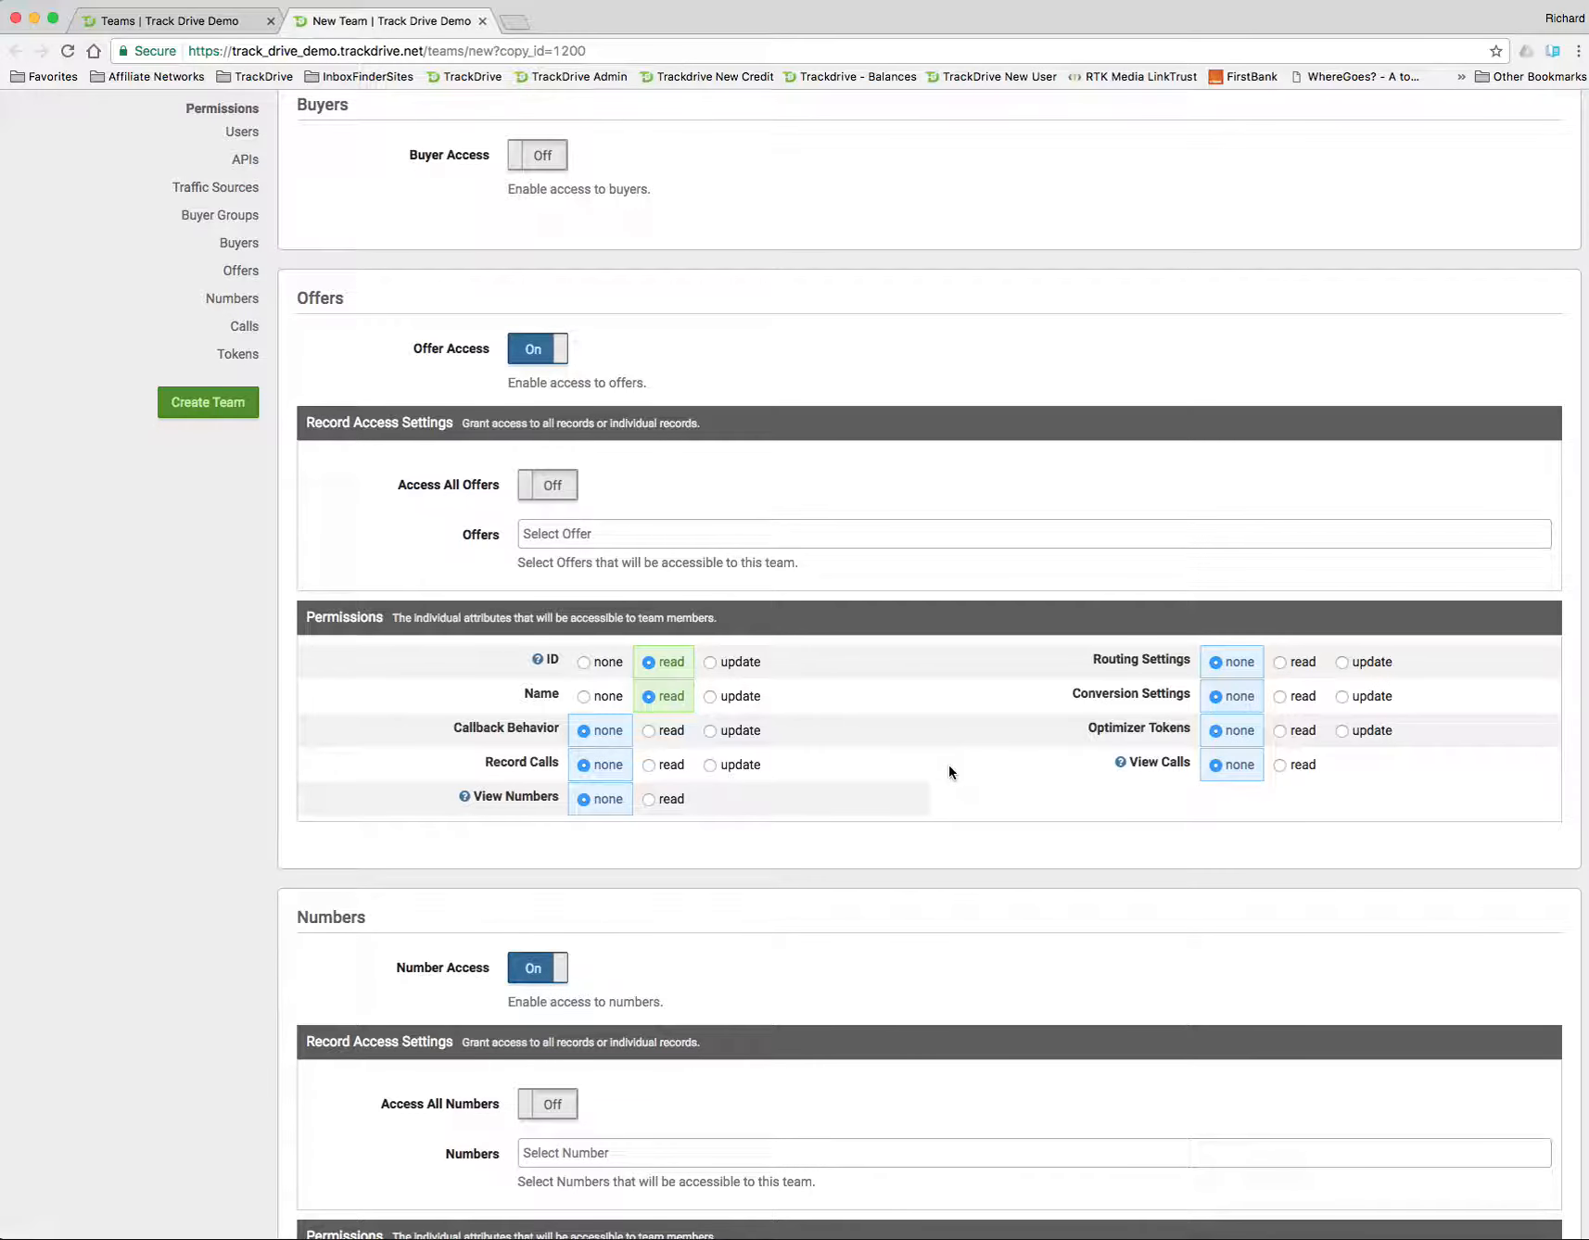
pyautogui.scroll(-5, 948, 767)
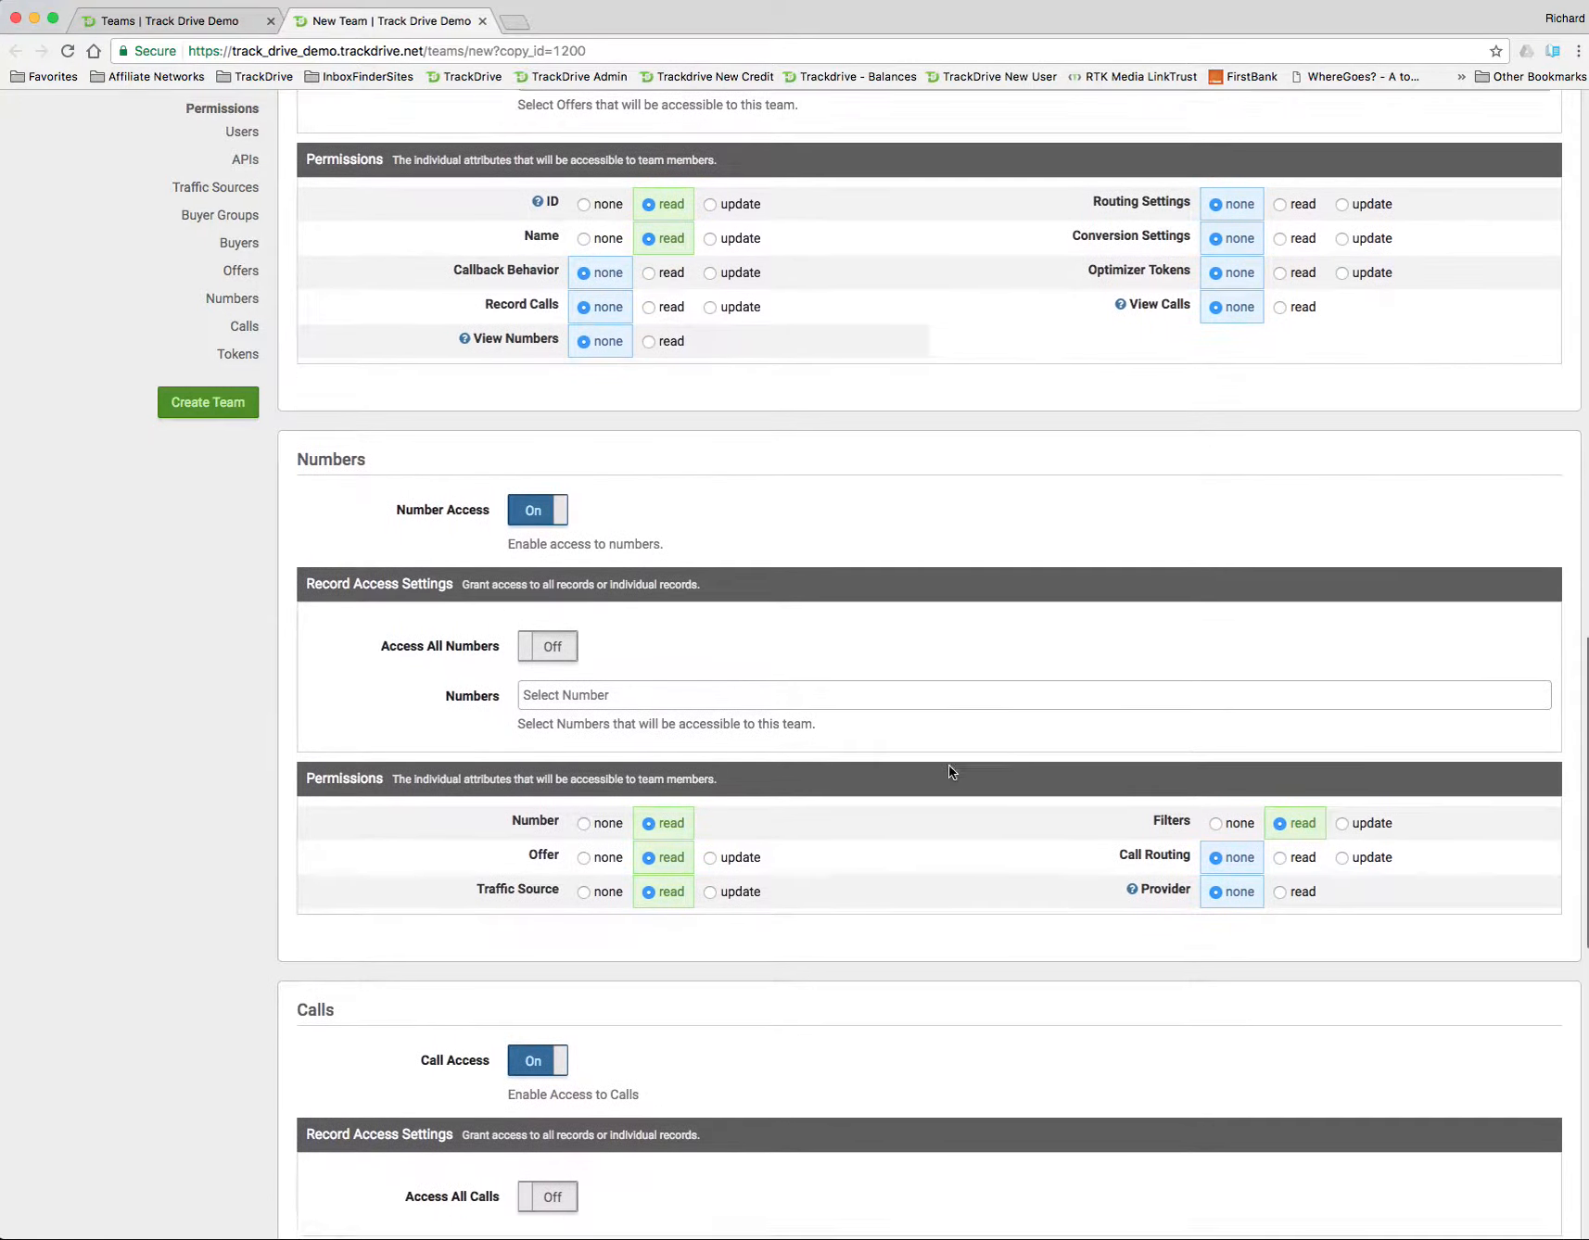
pyautogui.scroll(-2, 948, 770)
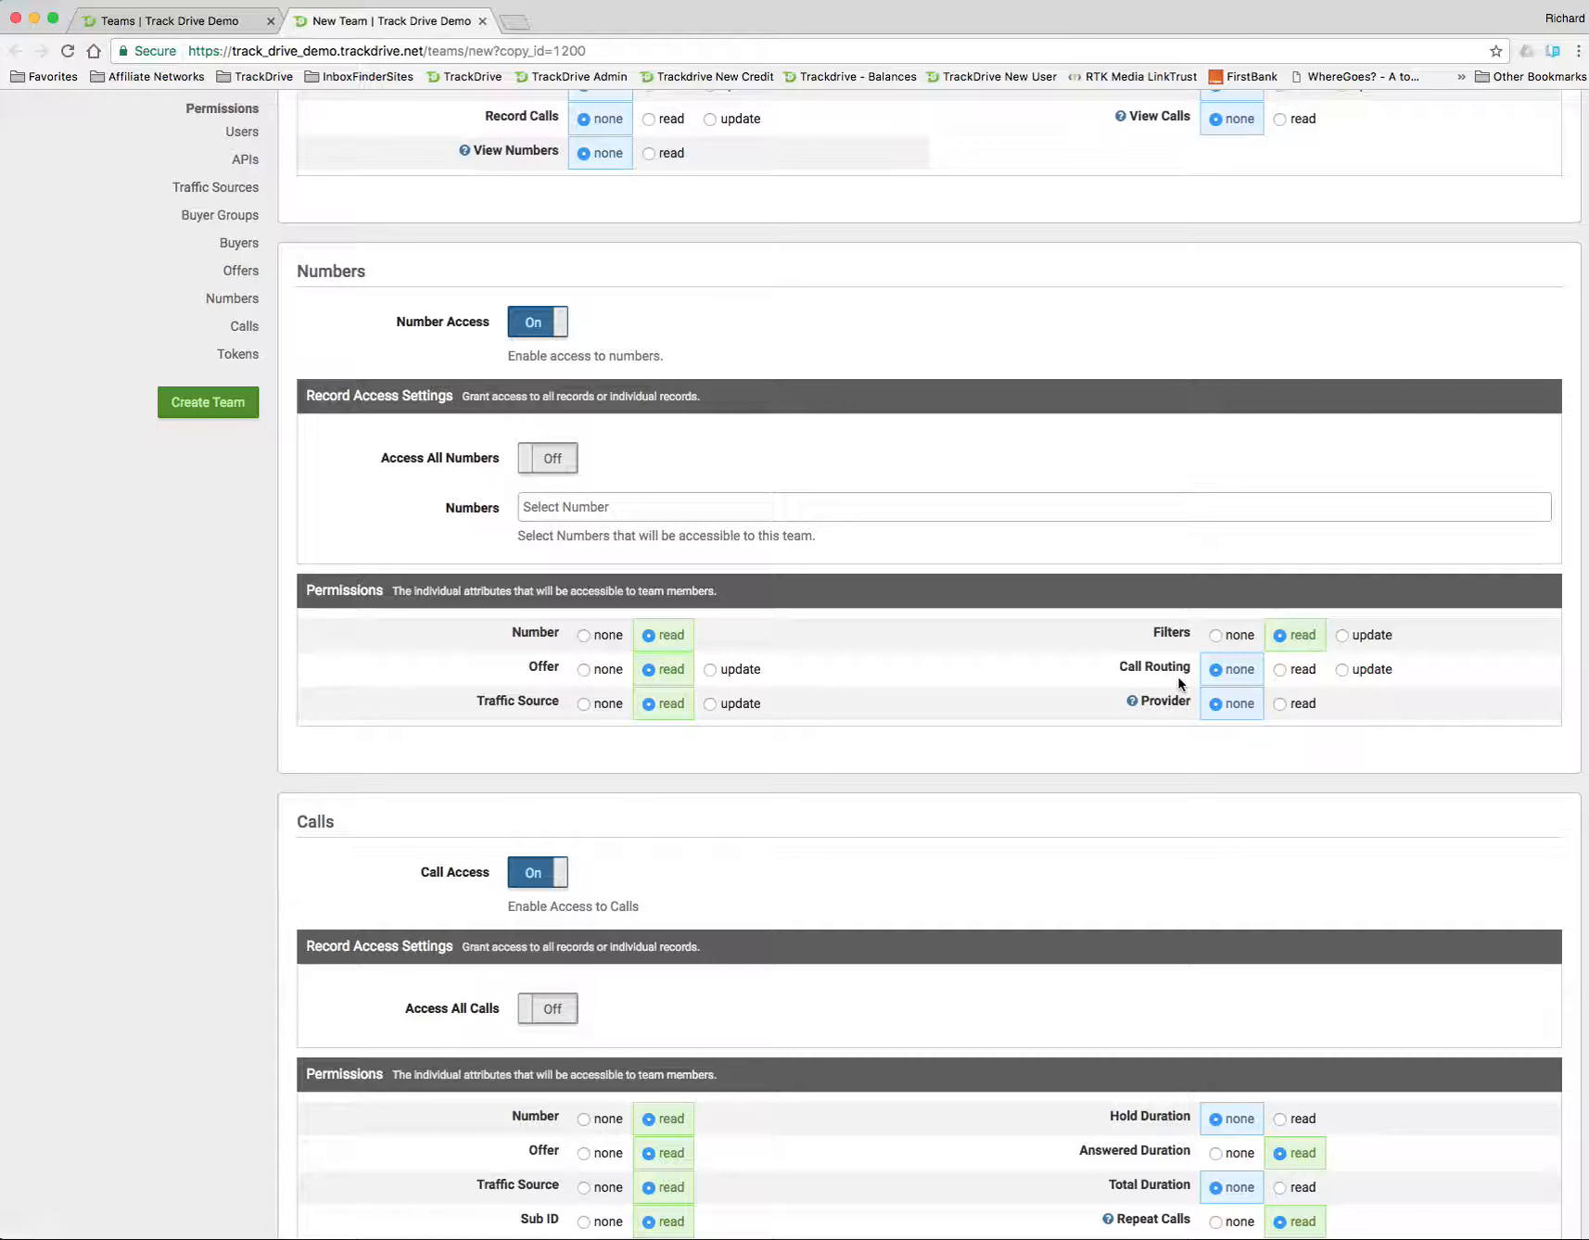
pyautogui.scroll(-1, 1180, 683)
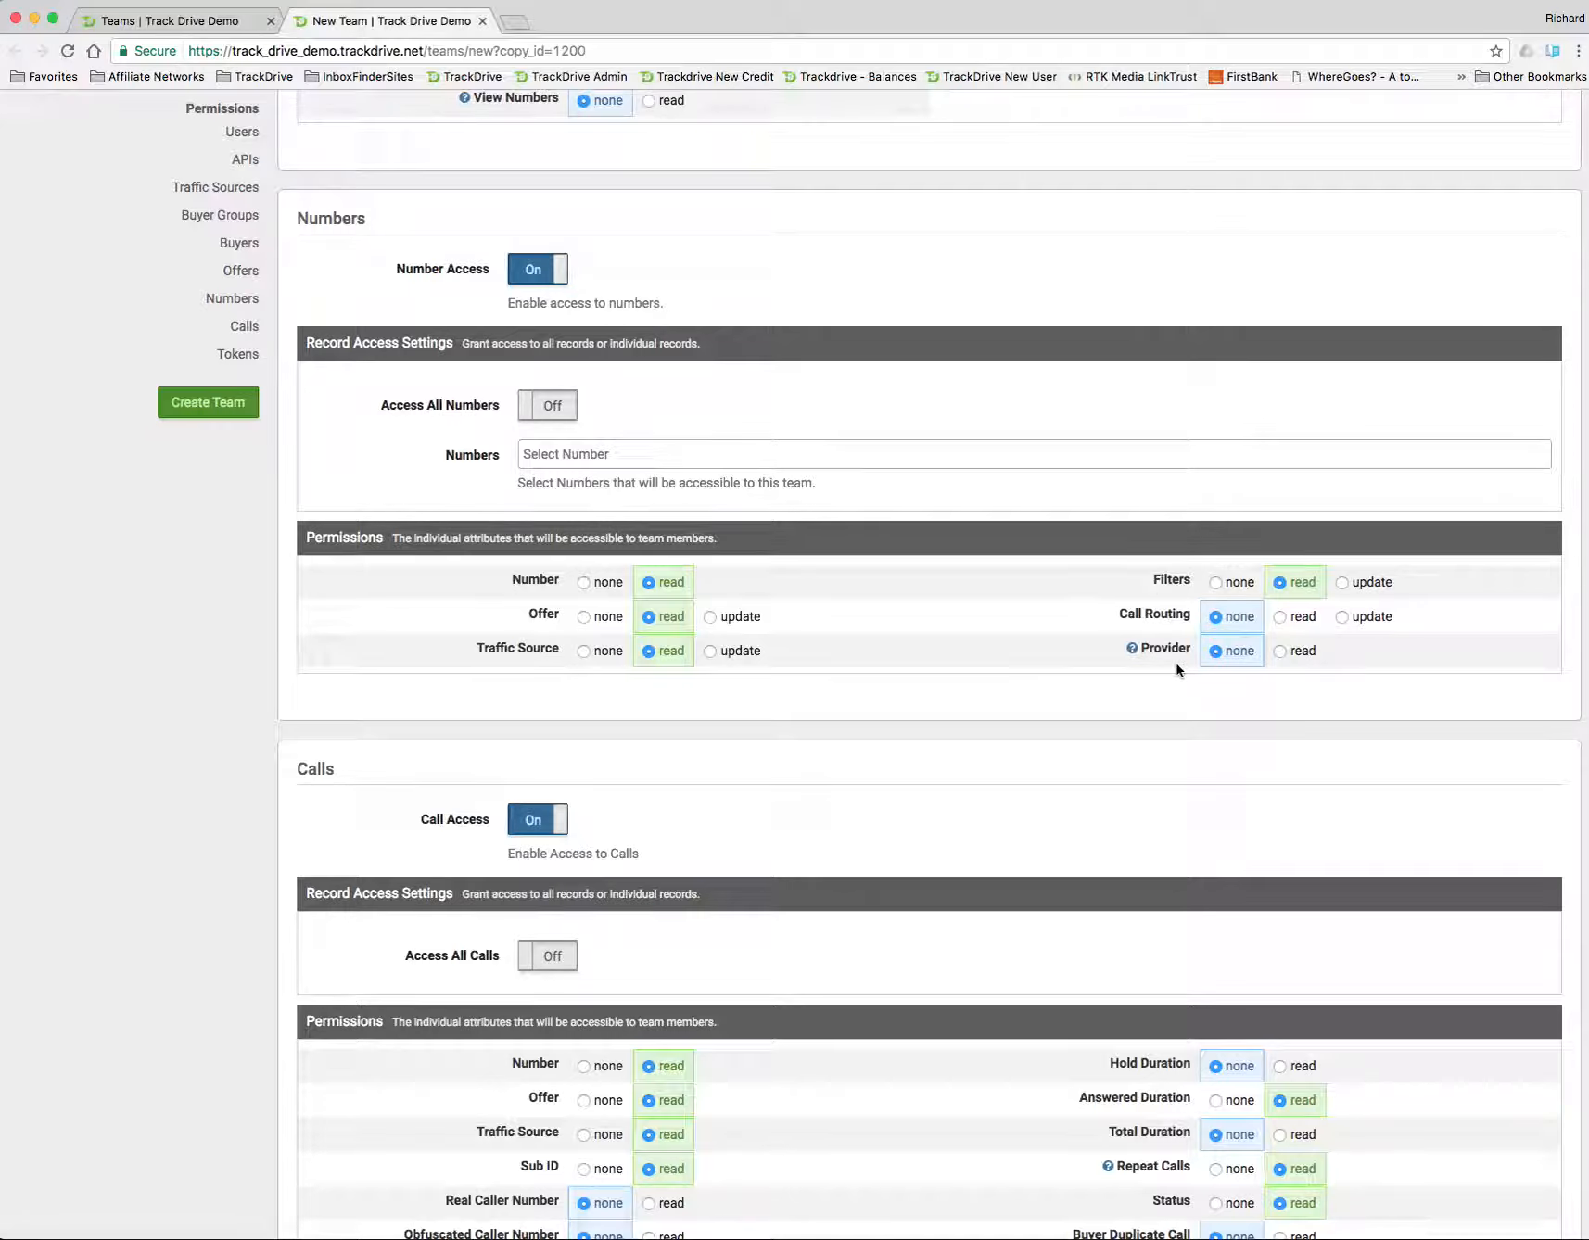
pyautogui.scroll(-10, 1175, 663)
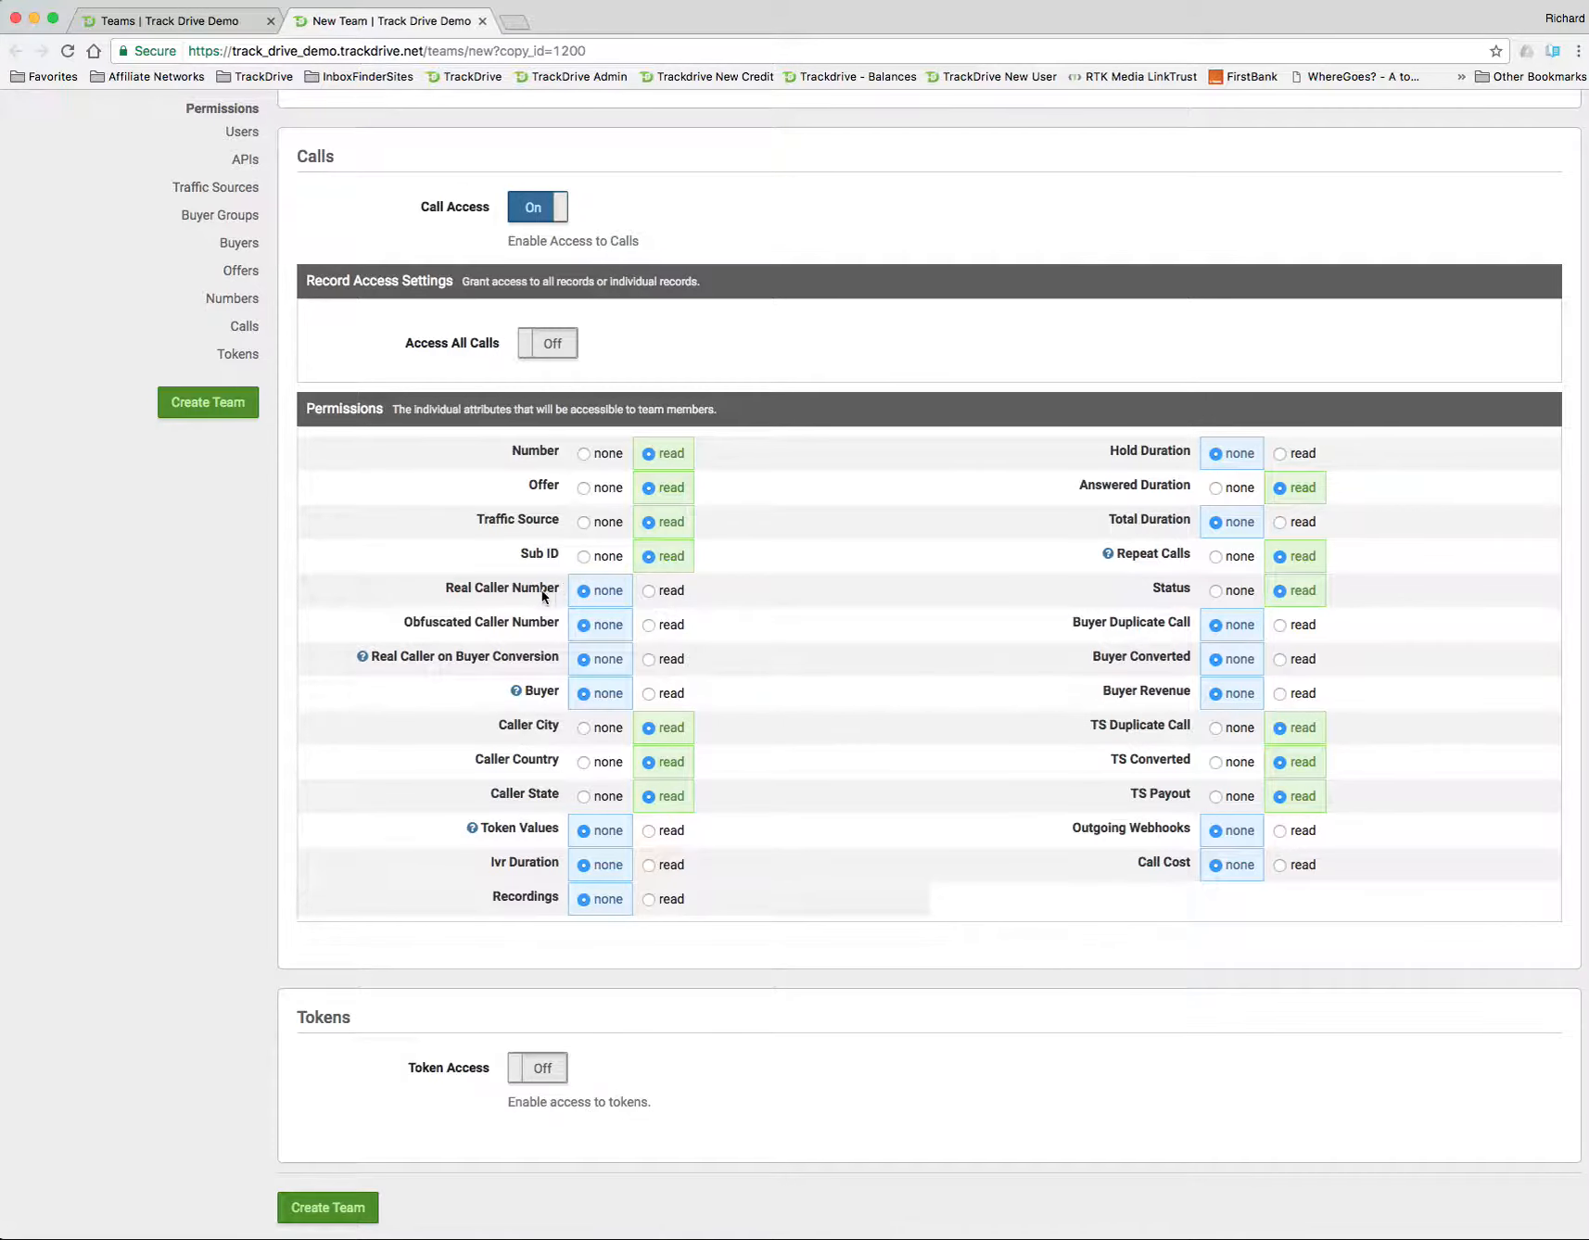
pyautogui.moveTo(520, 656)
pyautogui.scroll(-2, 672, 796)
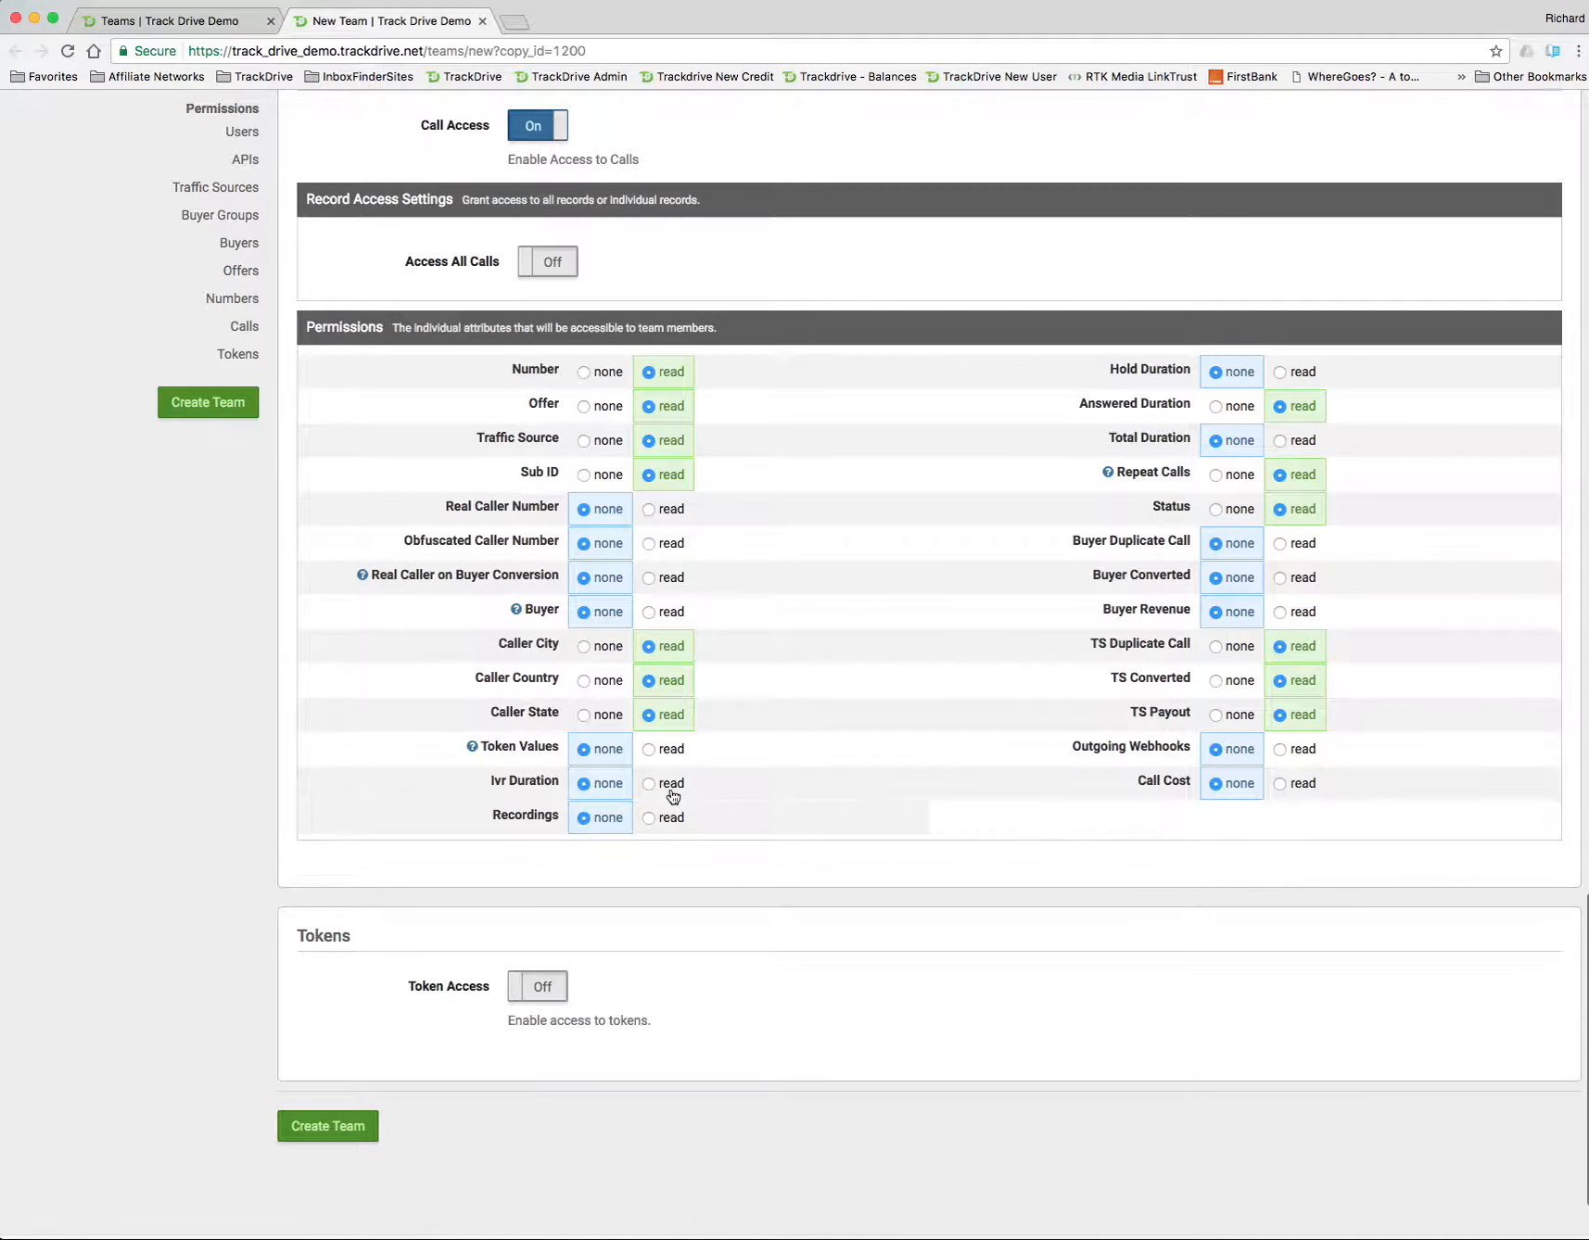
# Set the Call Cost permission for calls to read, and set it back to none
pyautogui.moveTo(530, 753)
pyautogui.click(1300, 785)
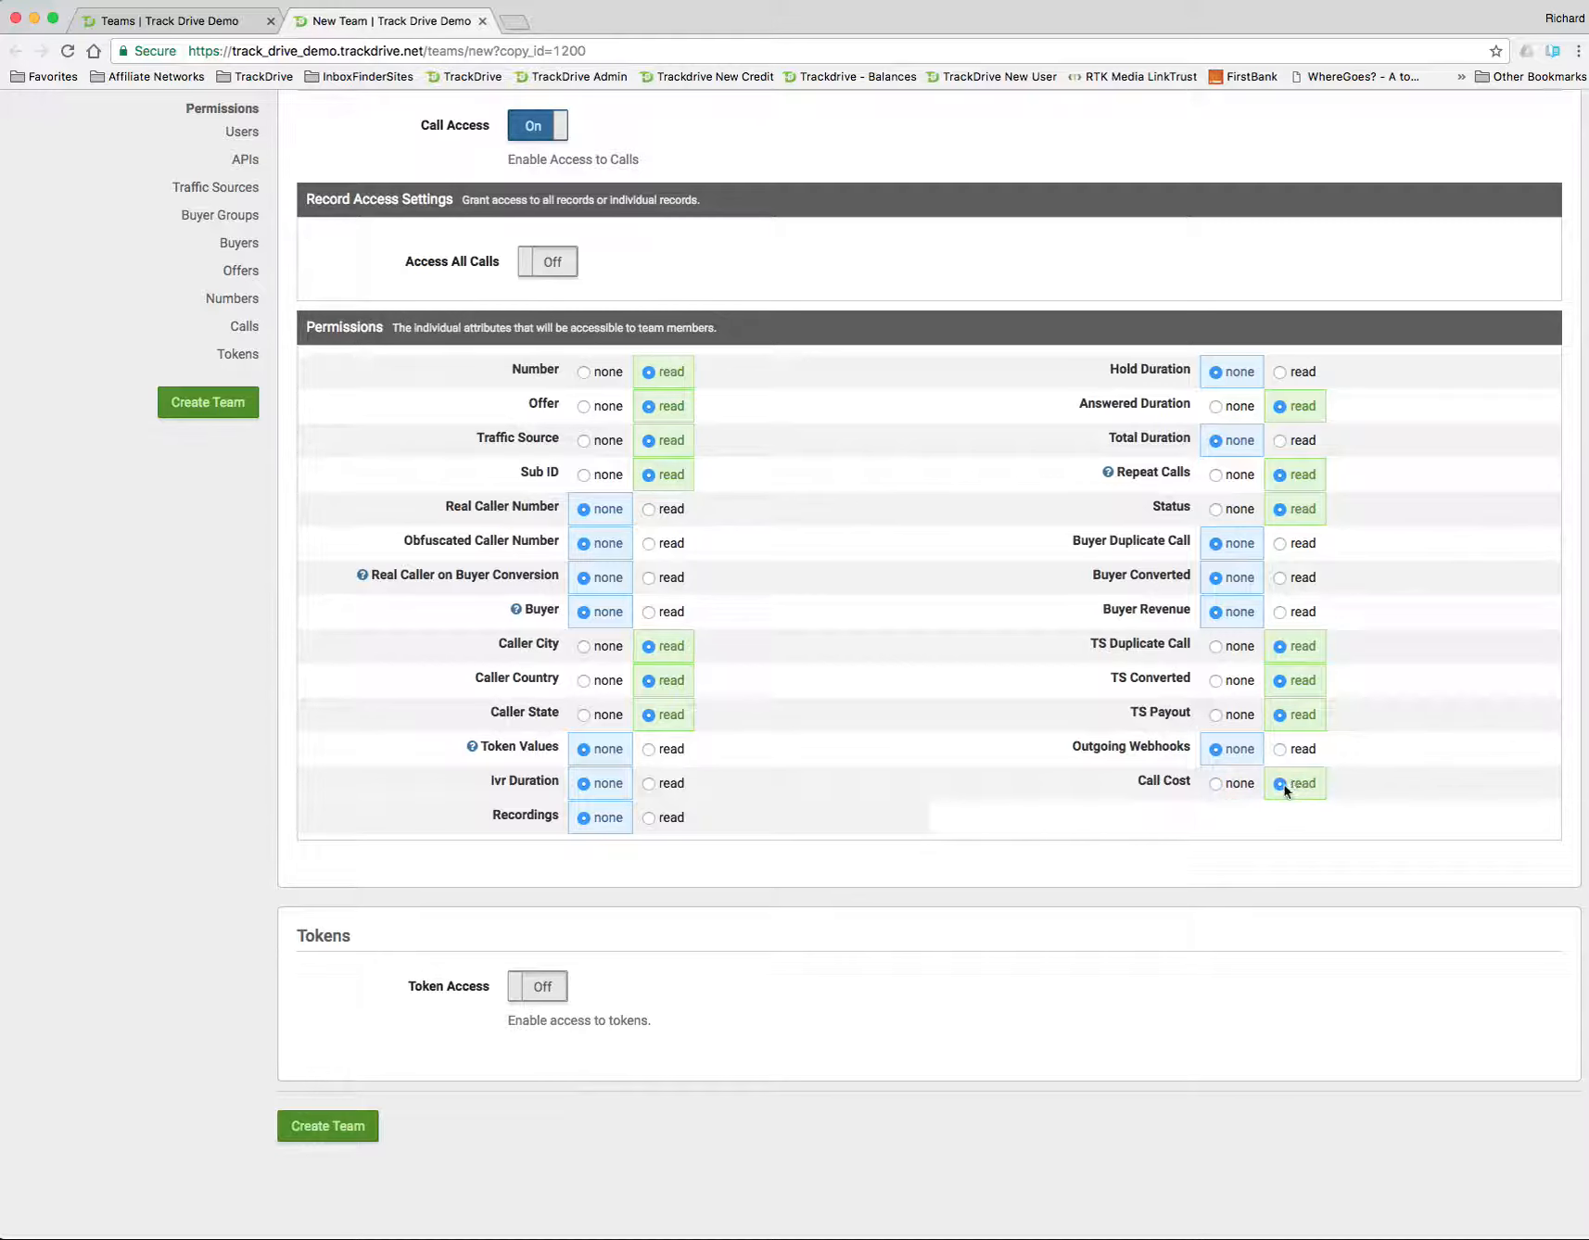
pyautogui.click(1231, 788)
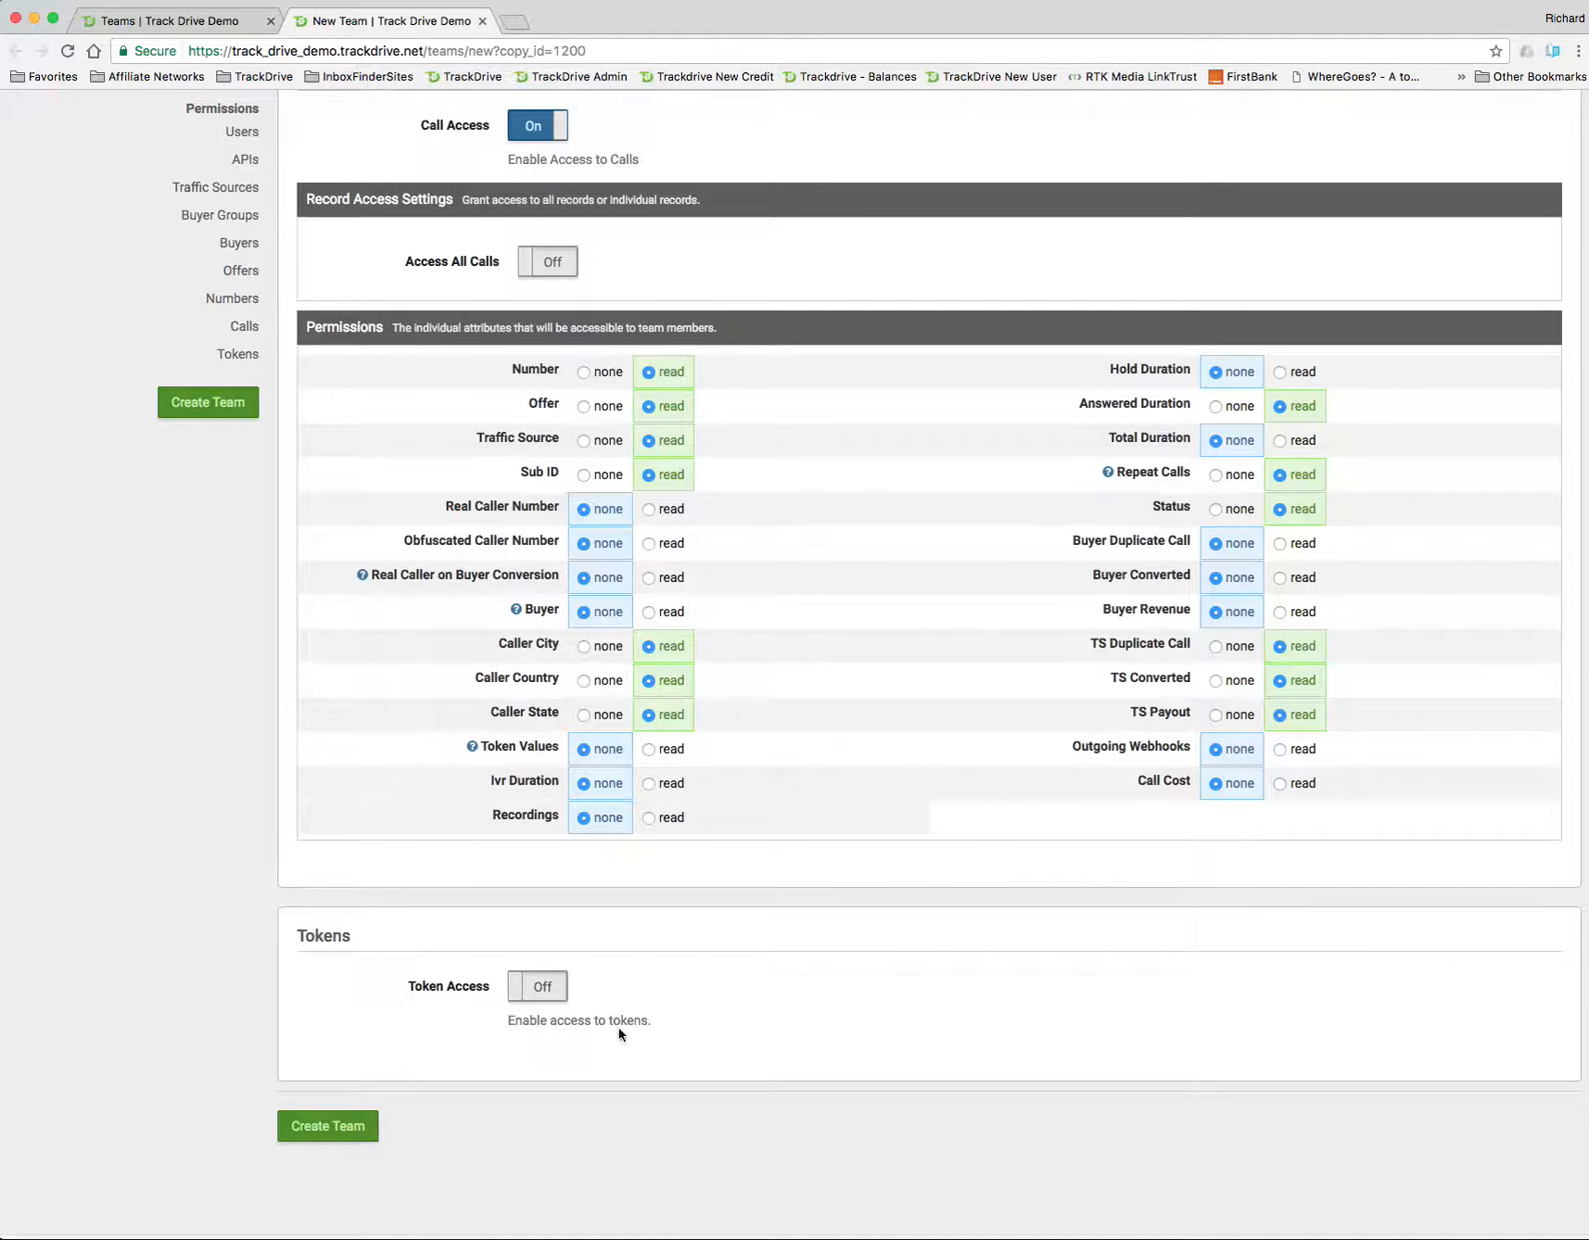
# Leave the unsaved team for the teams list and start a new team copied from the Buyer Team Template
pyautogui.scroll(6, 457, 660)
pyautogui.scroll(20, 457, 660)
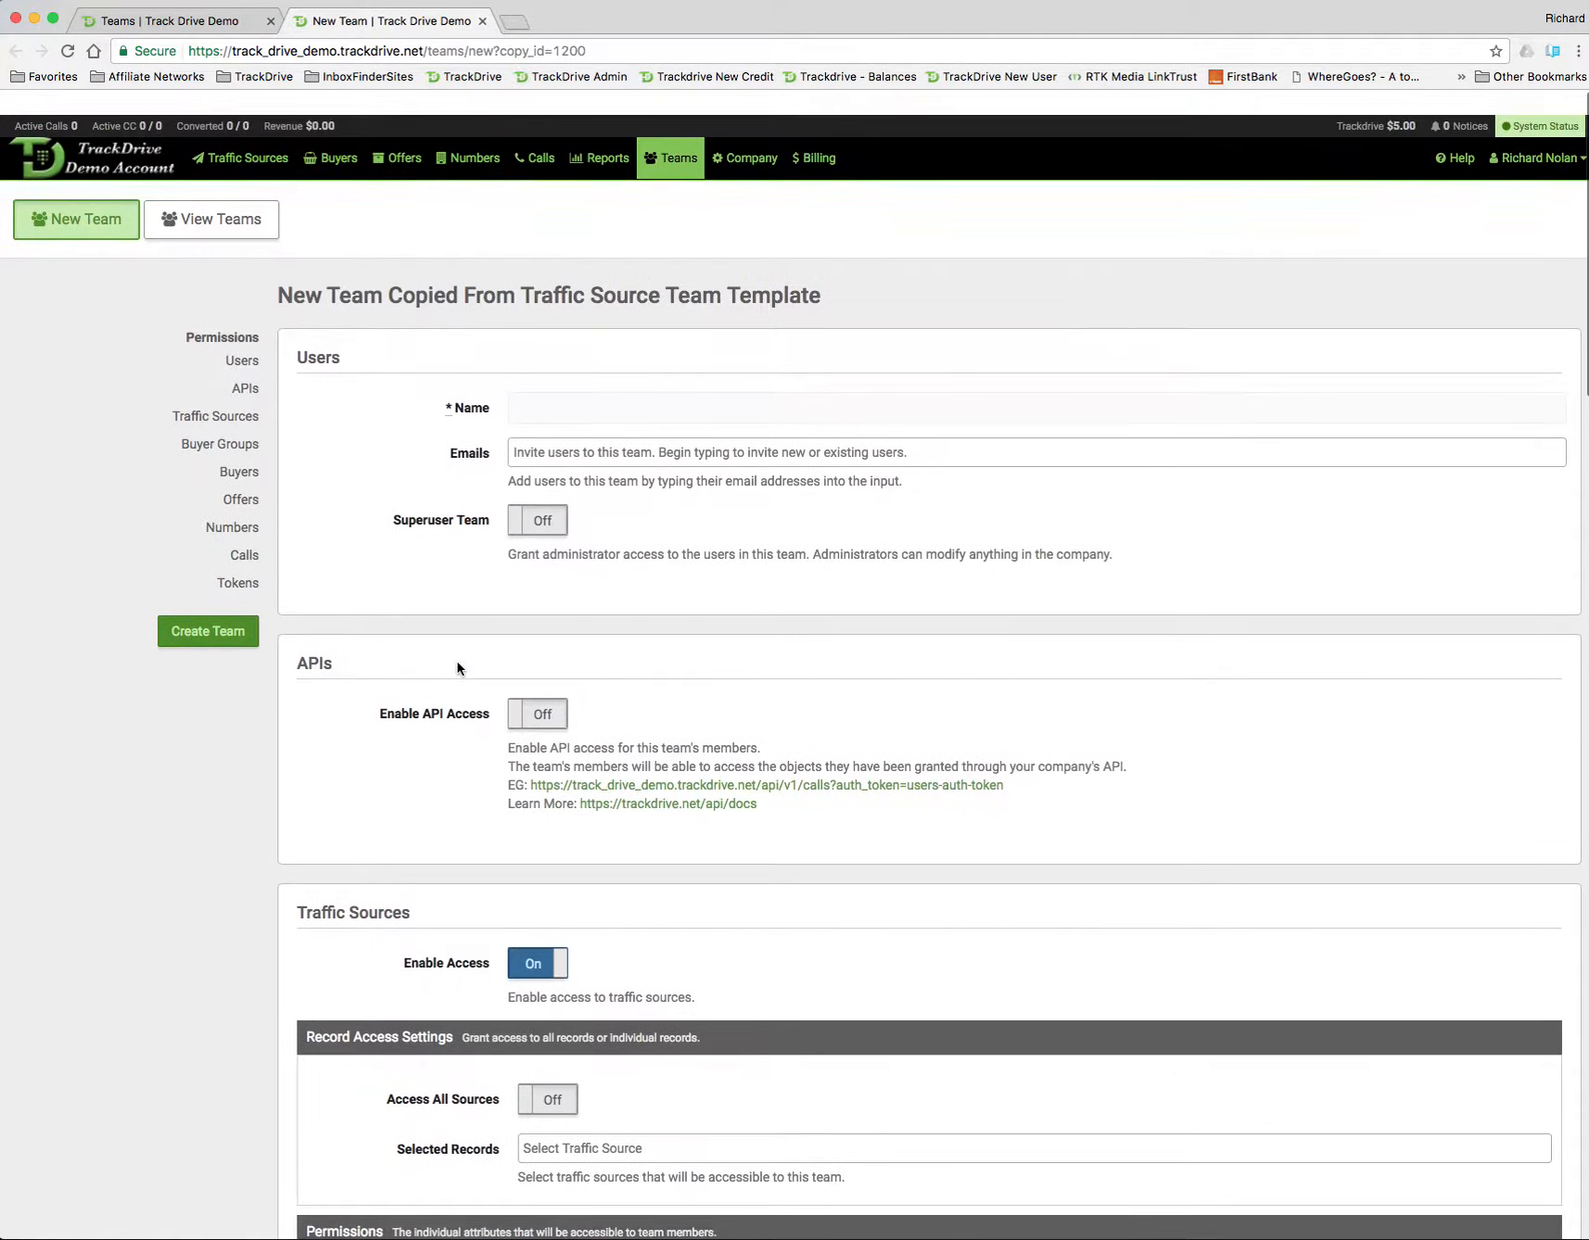
pyautogui.click(209, 201)
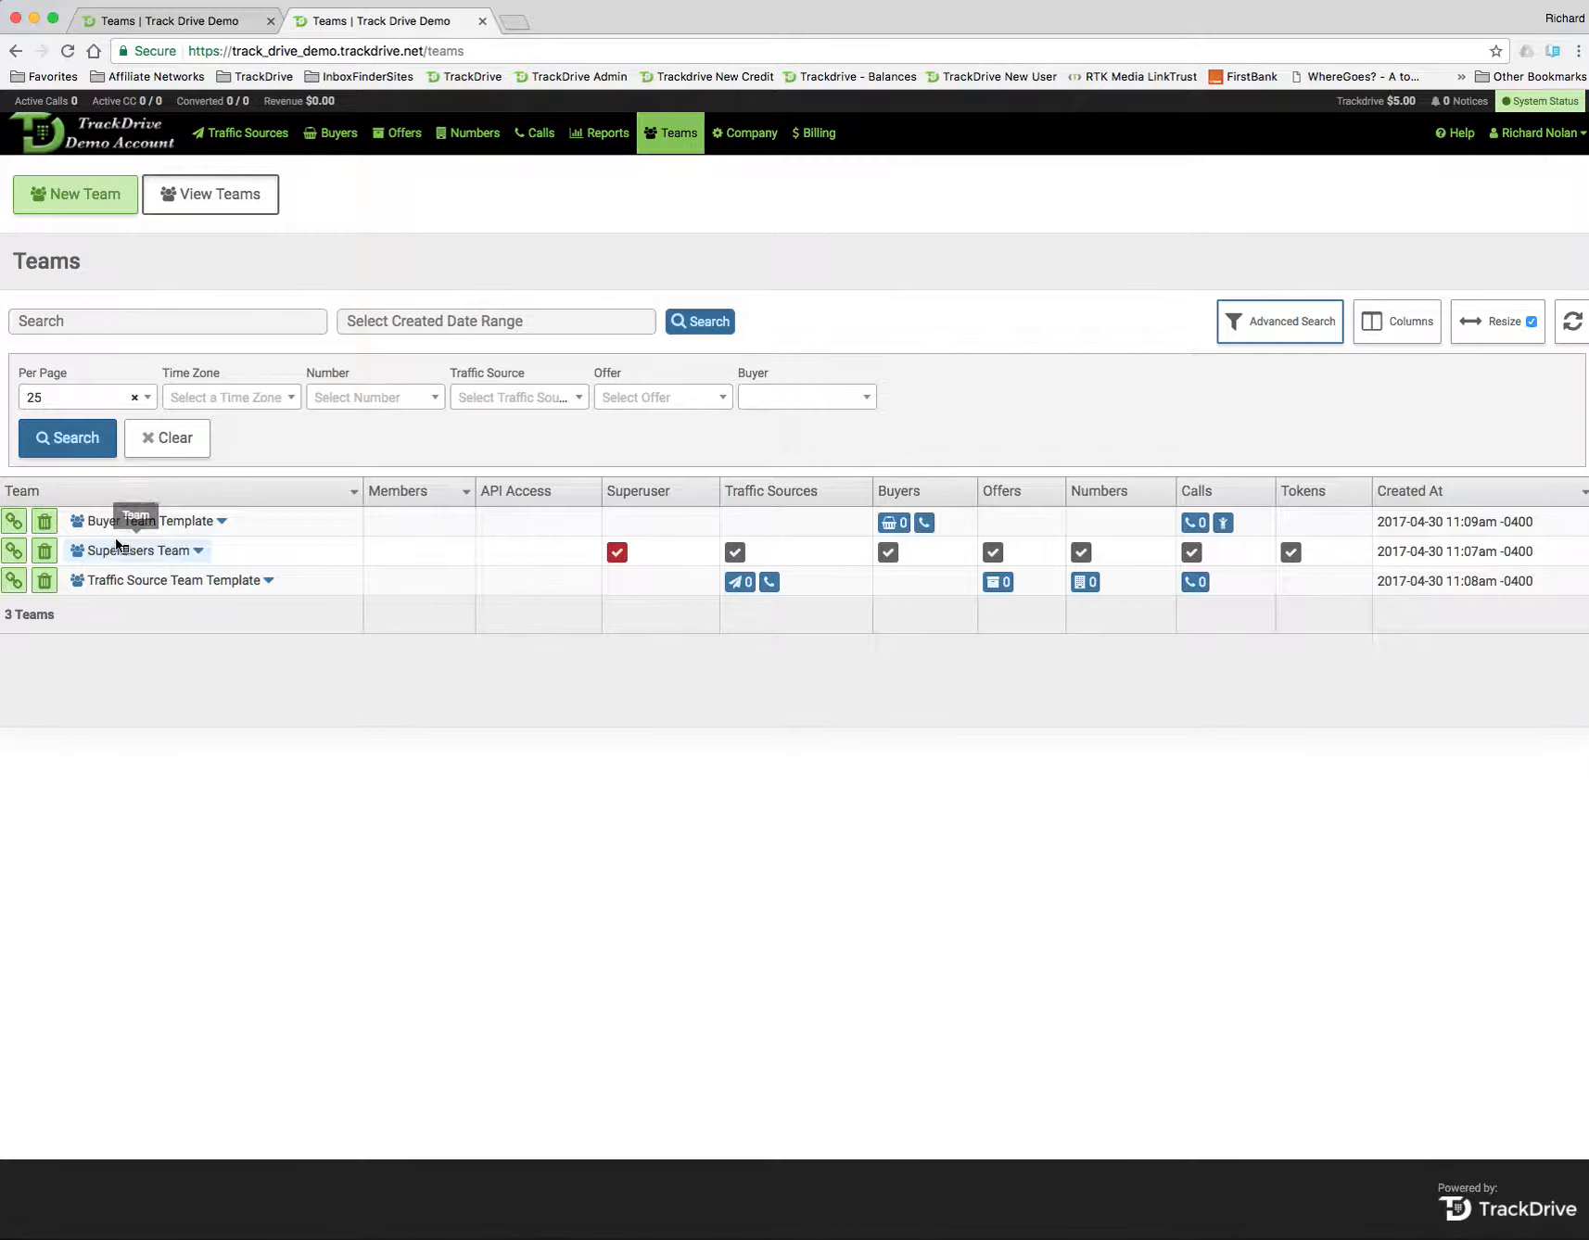
pyautogui.click(102, 521)
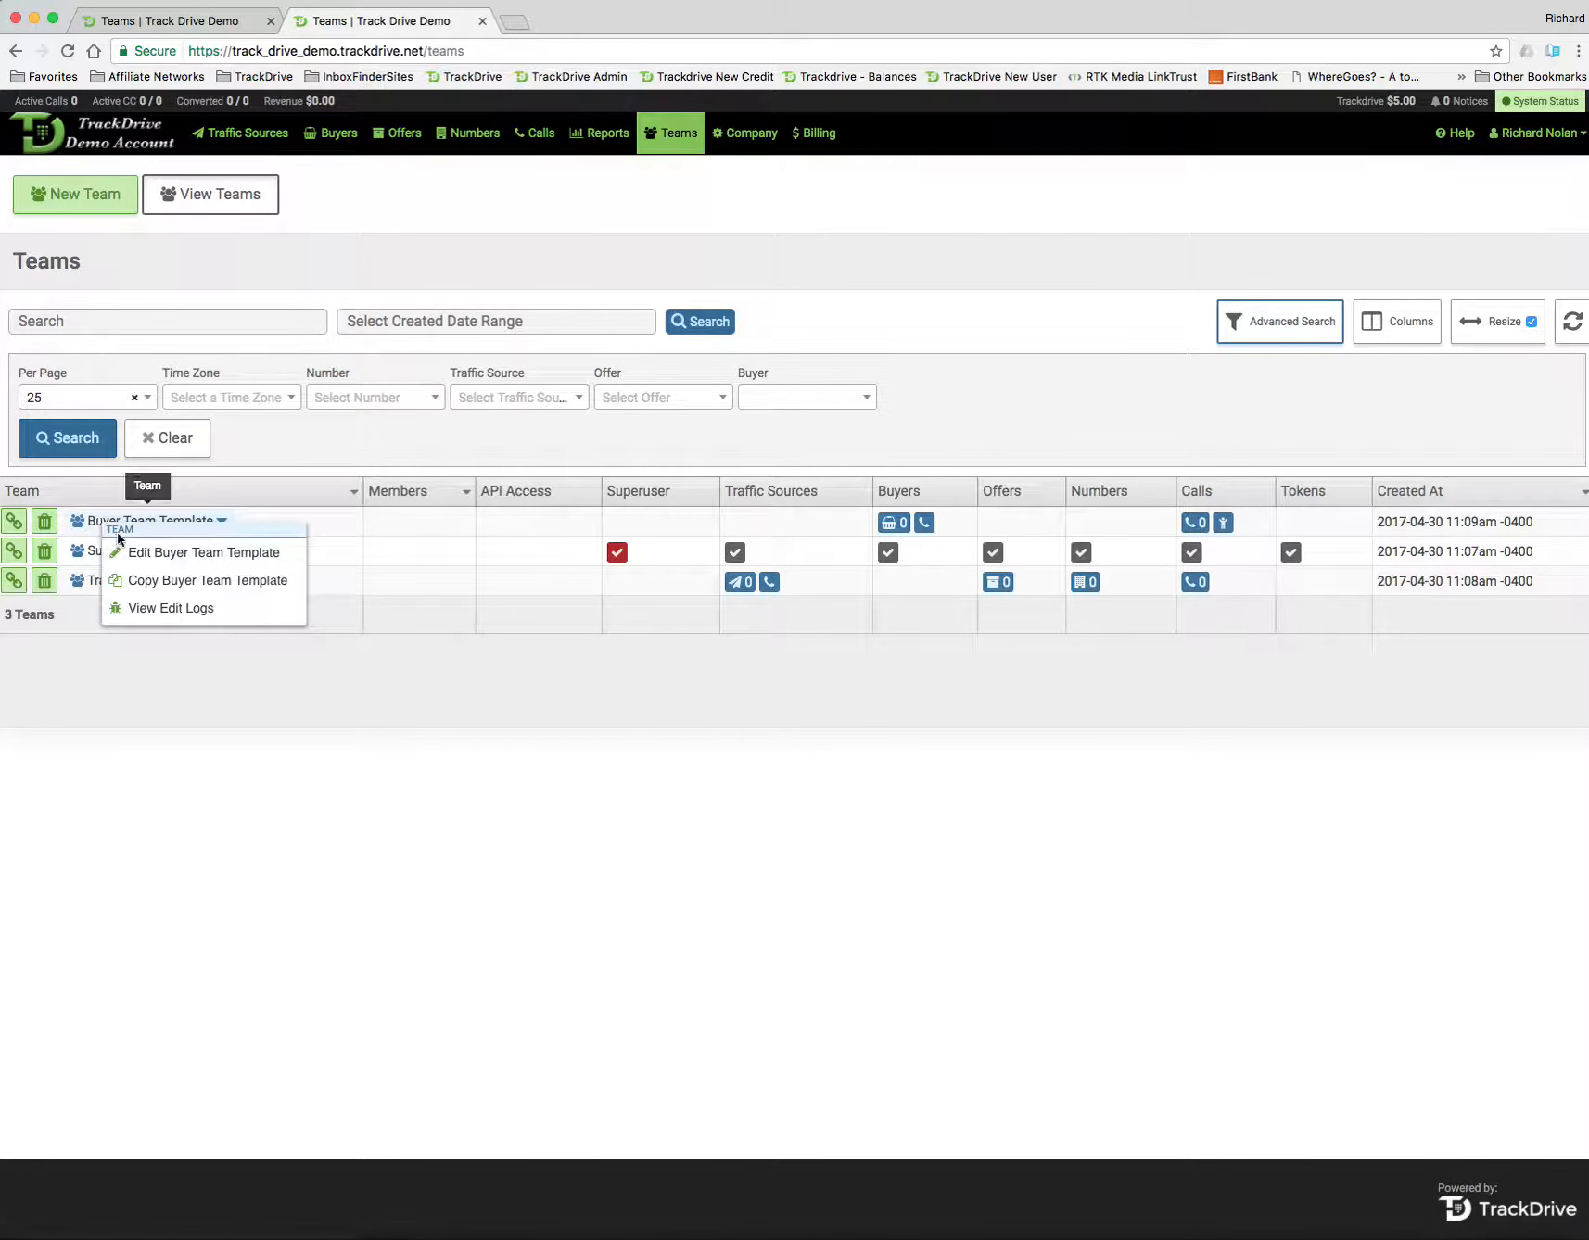
pyautogui.click(162, 582)
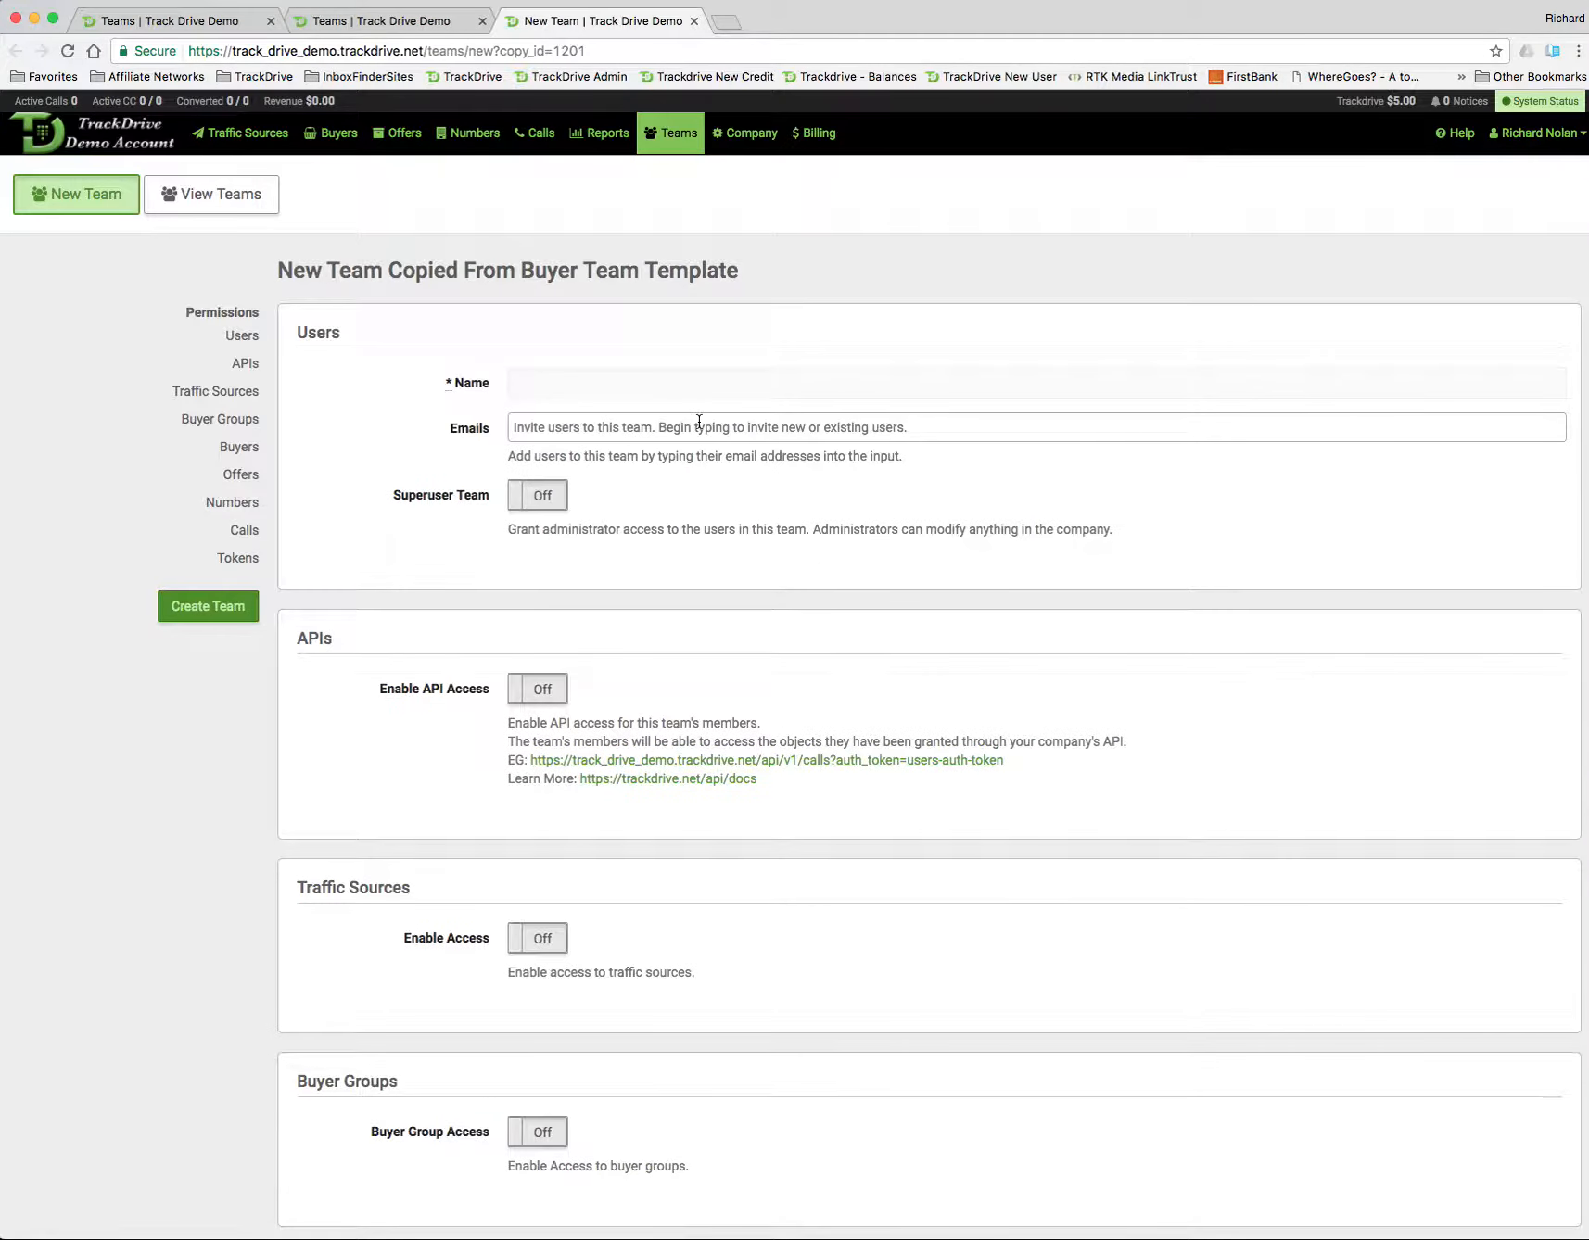
# Try enabling Buyer Group Access with read permission for Name, Caps Total and Buyers, and switch the access back off
pyautogui.scroll(-3, 721, 450)
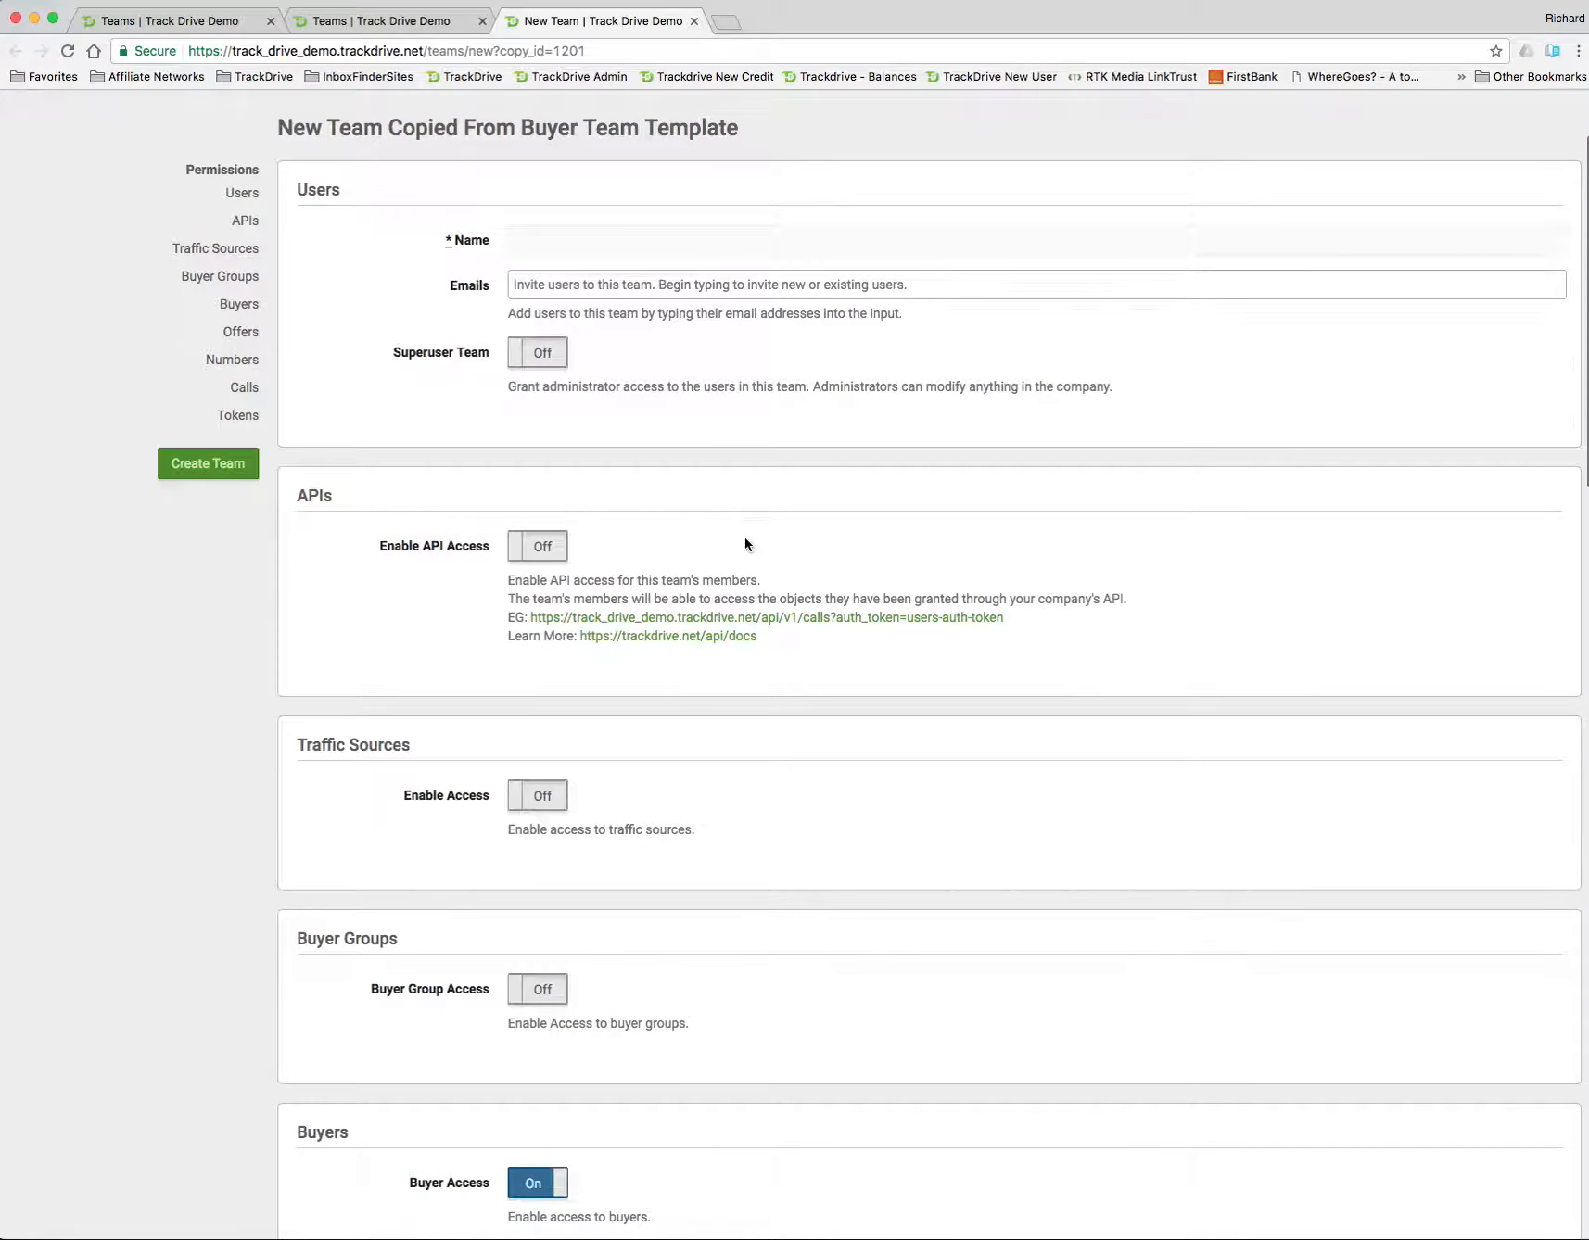
pyautogui.scroll(-10, 742, 540)
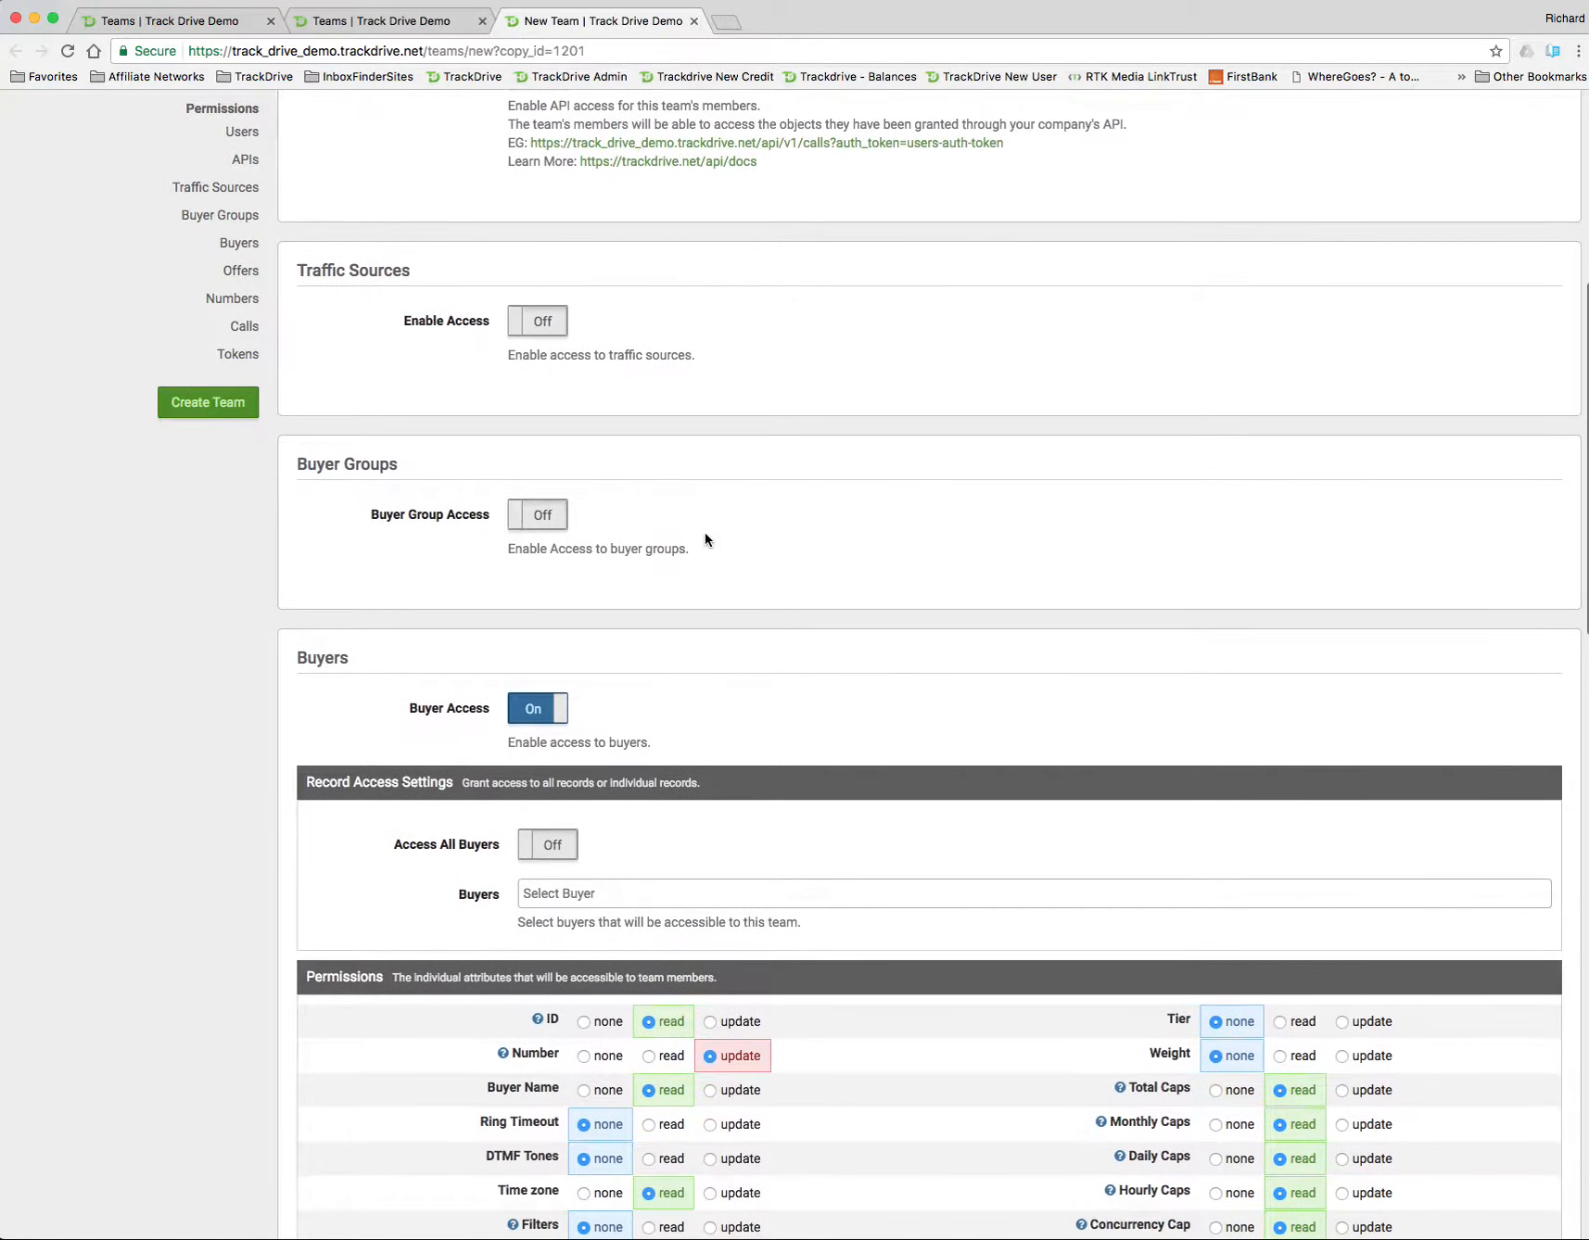
pyautogui.scroll(-3, 412, 380)
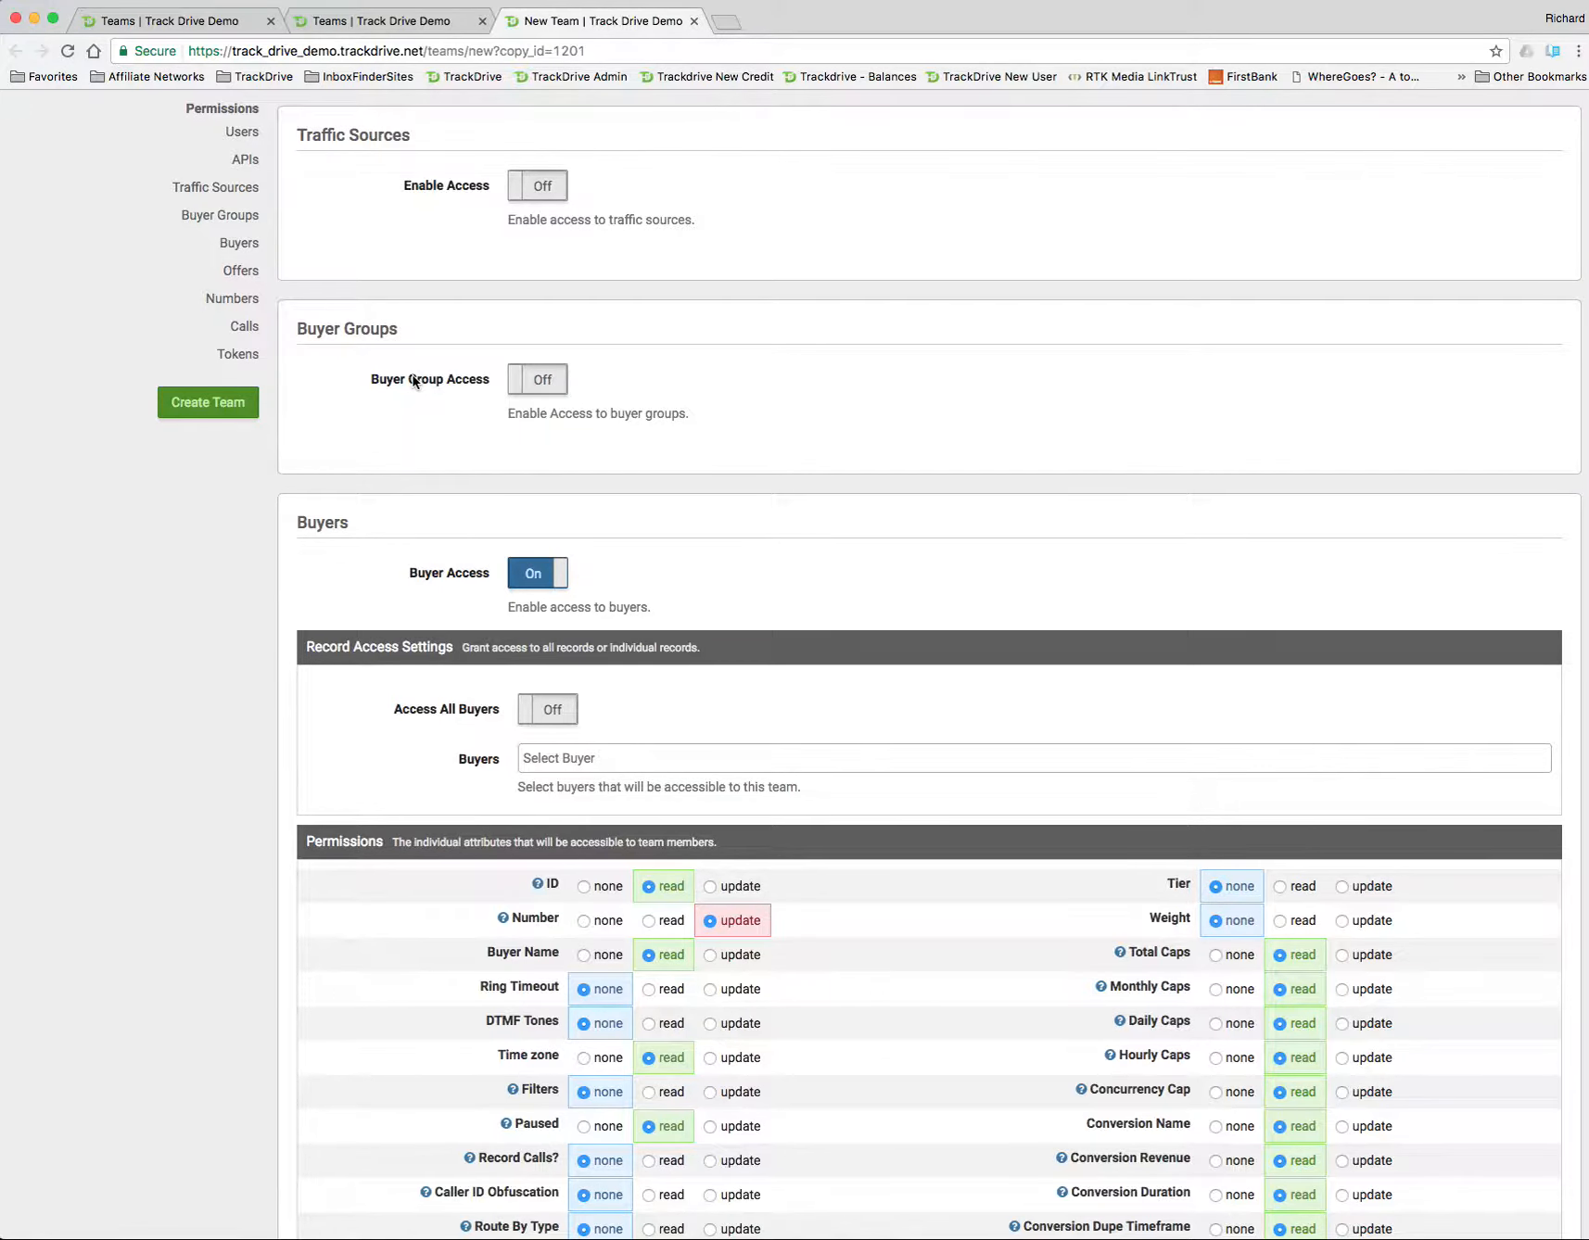
pyautogui.click(551, 387)
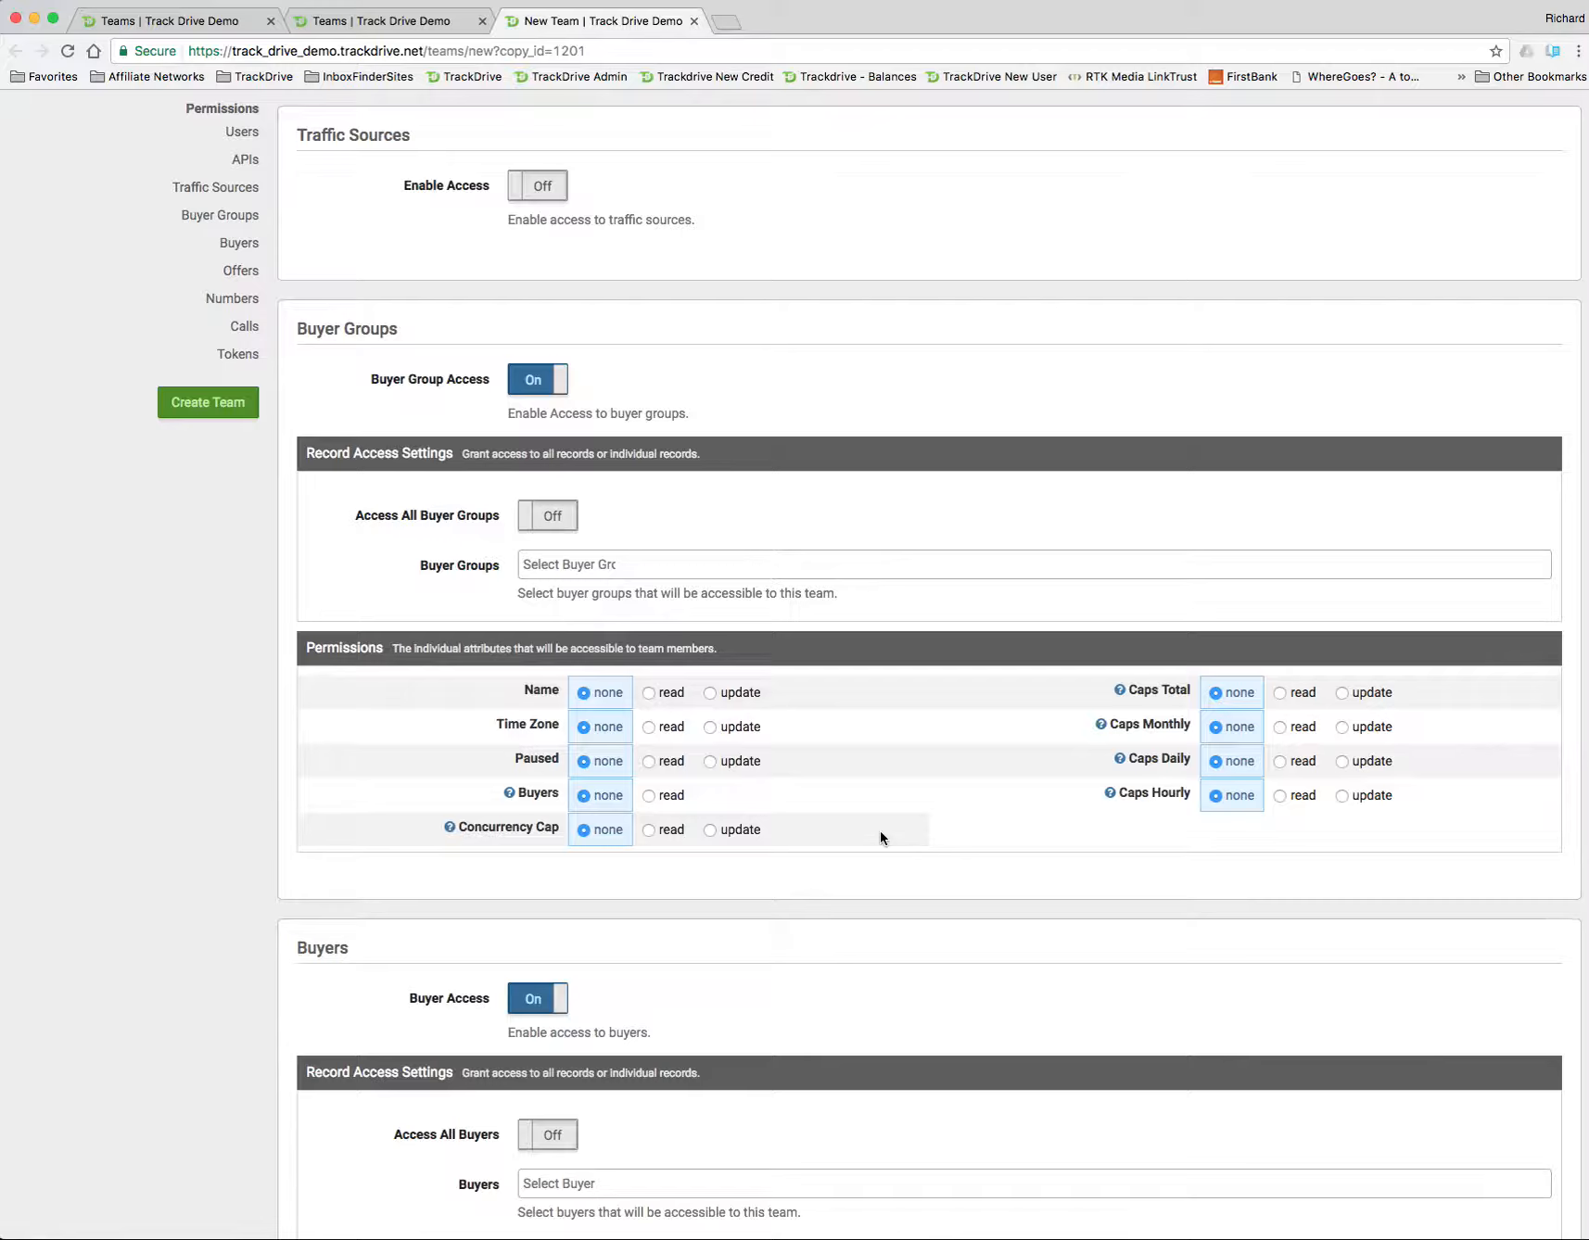
pyautogui.click(652, 694)
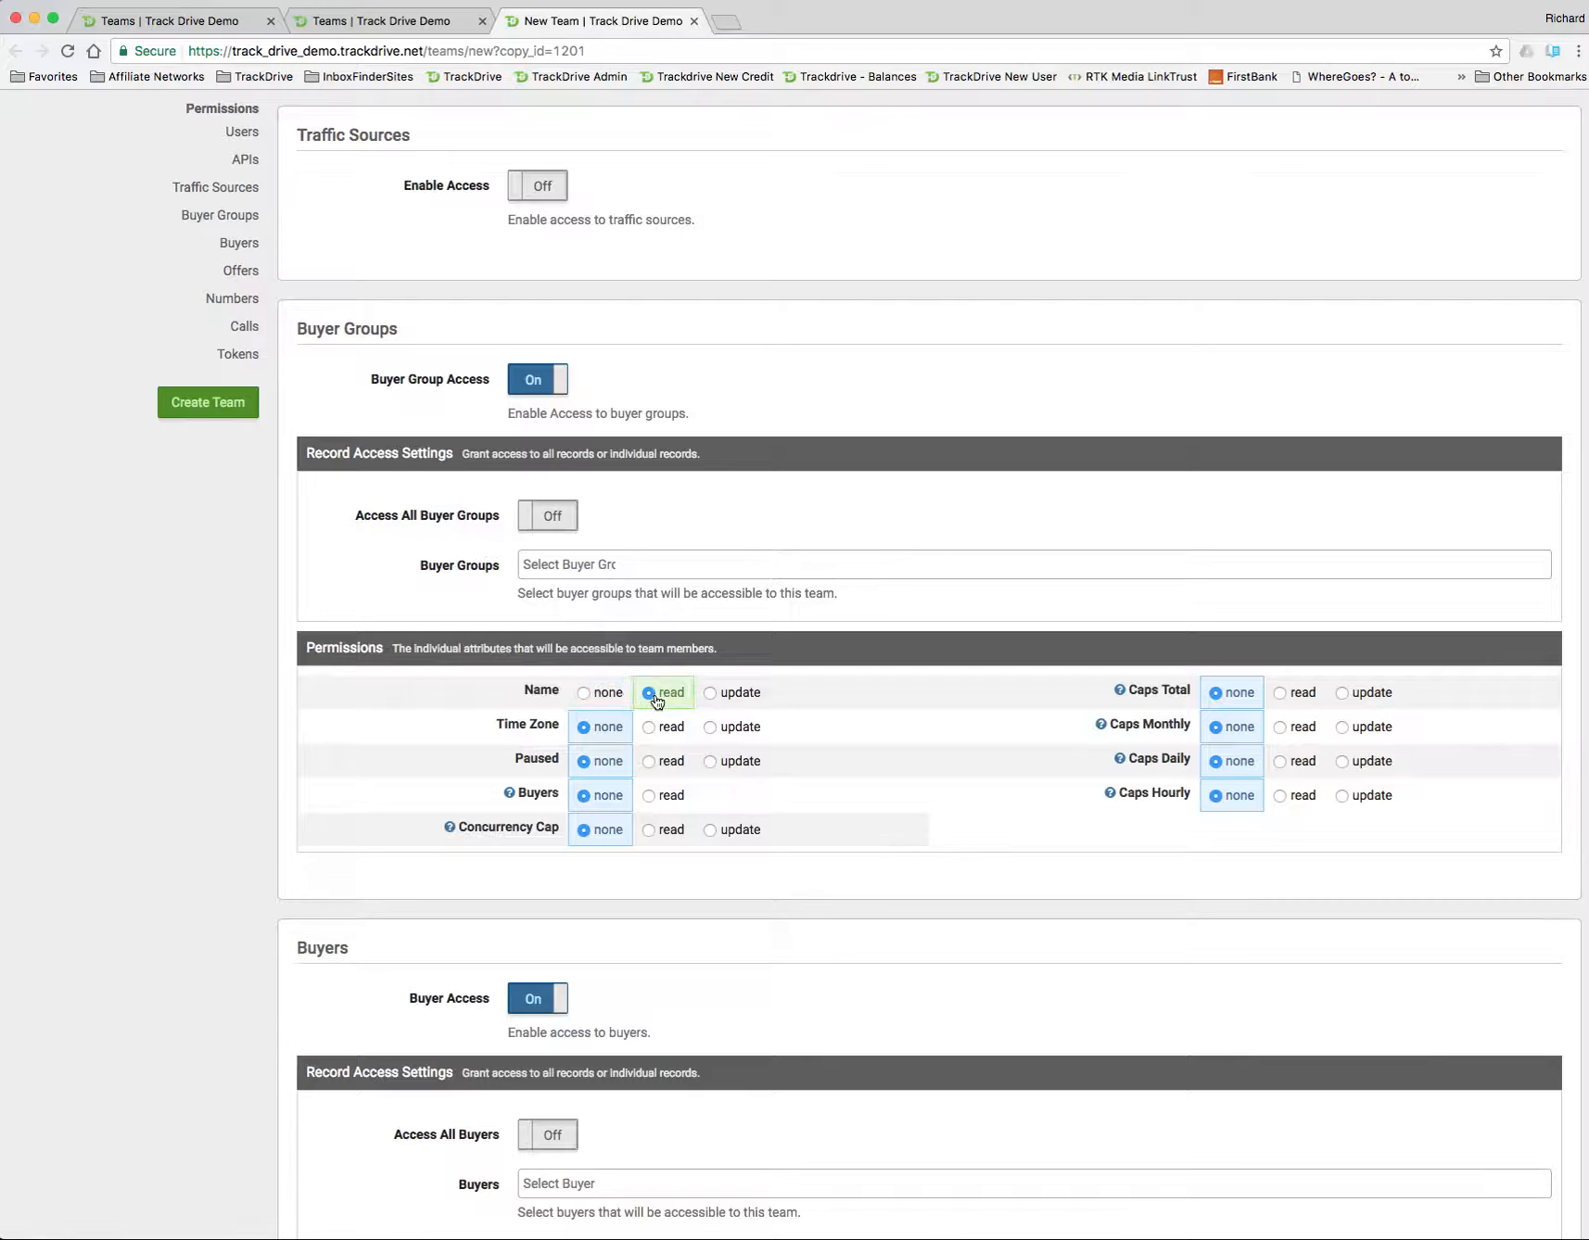
pyautogui.click(1281, 695)
pyautogui.click(647, 795)
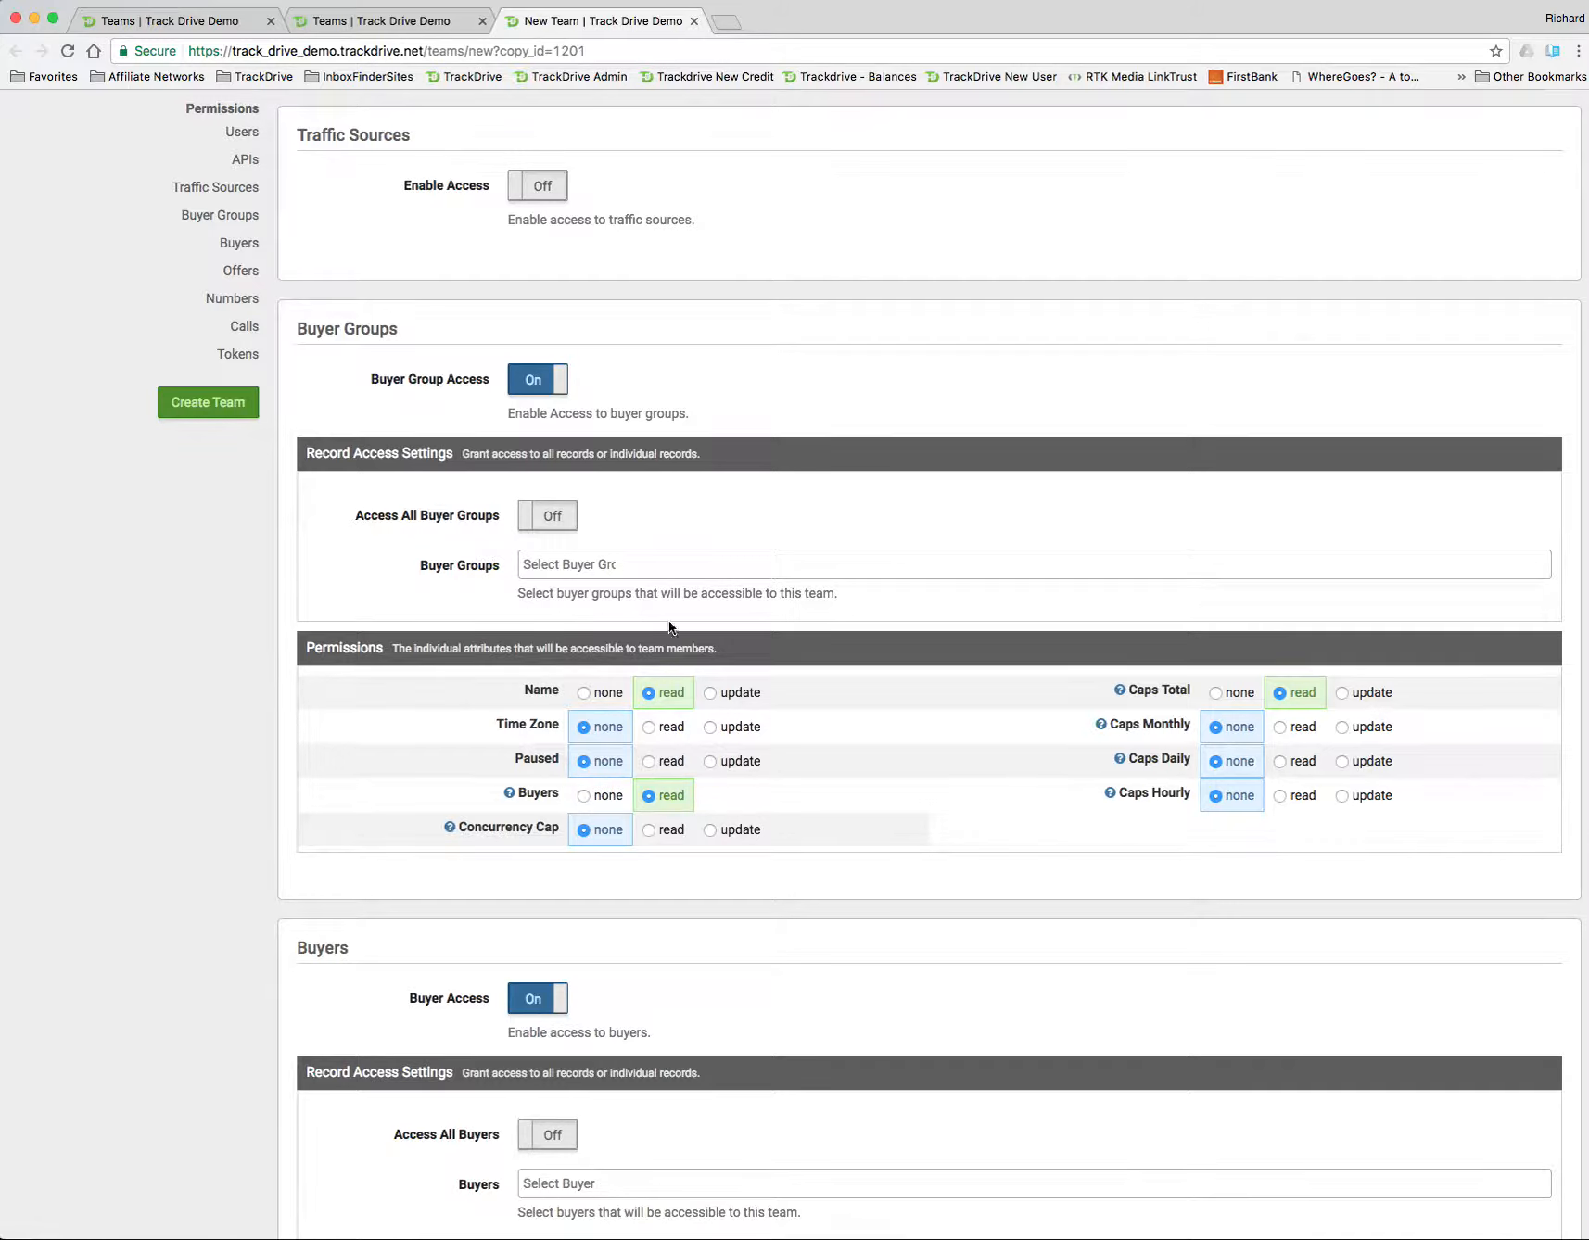
pyautogui.click(565, 391)
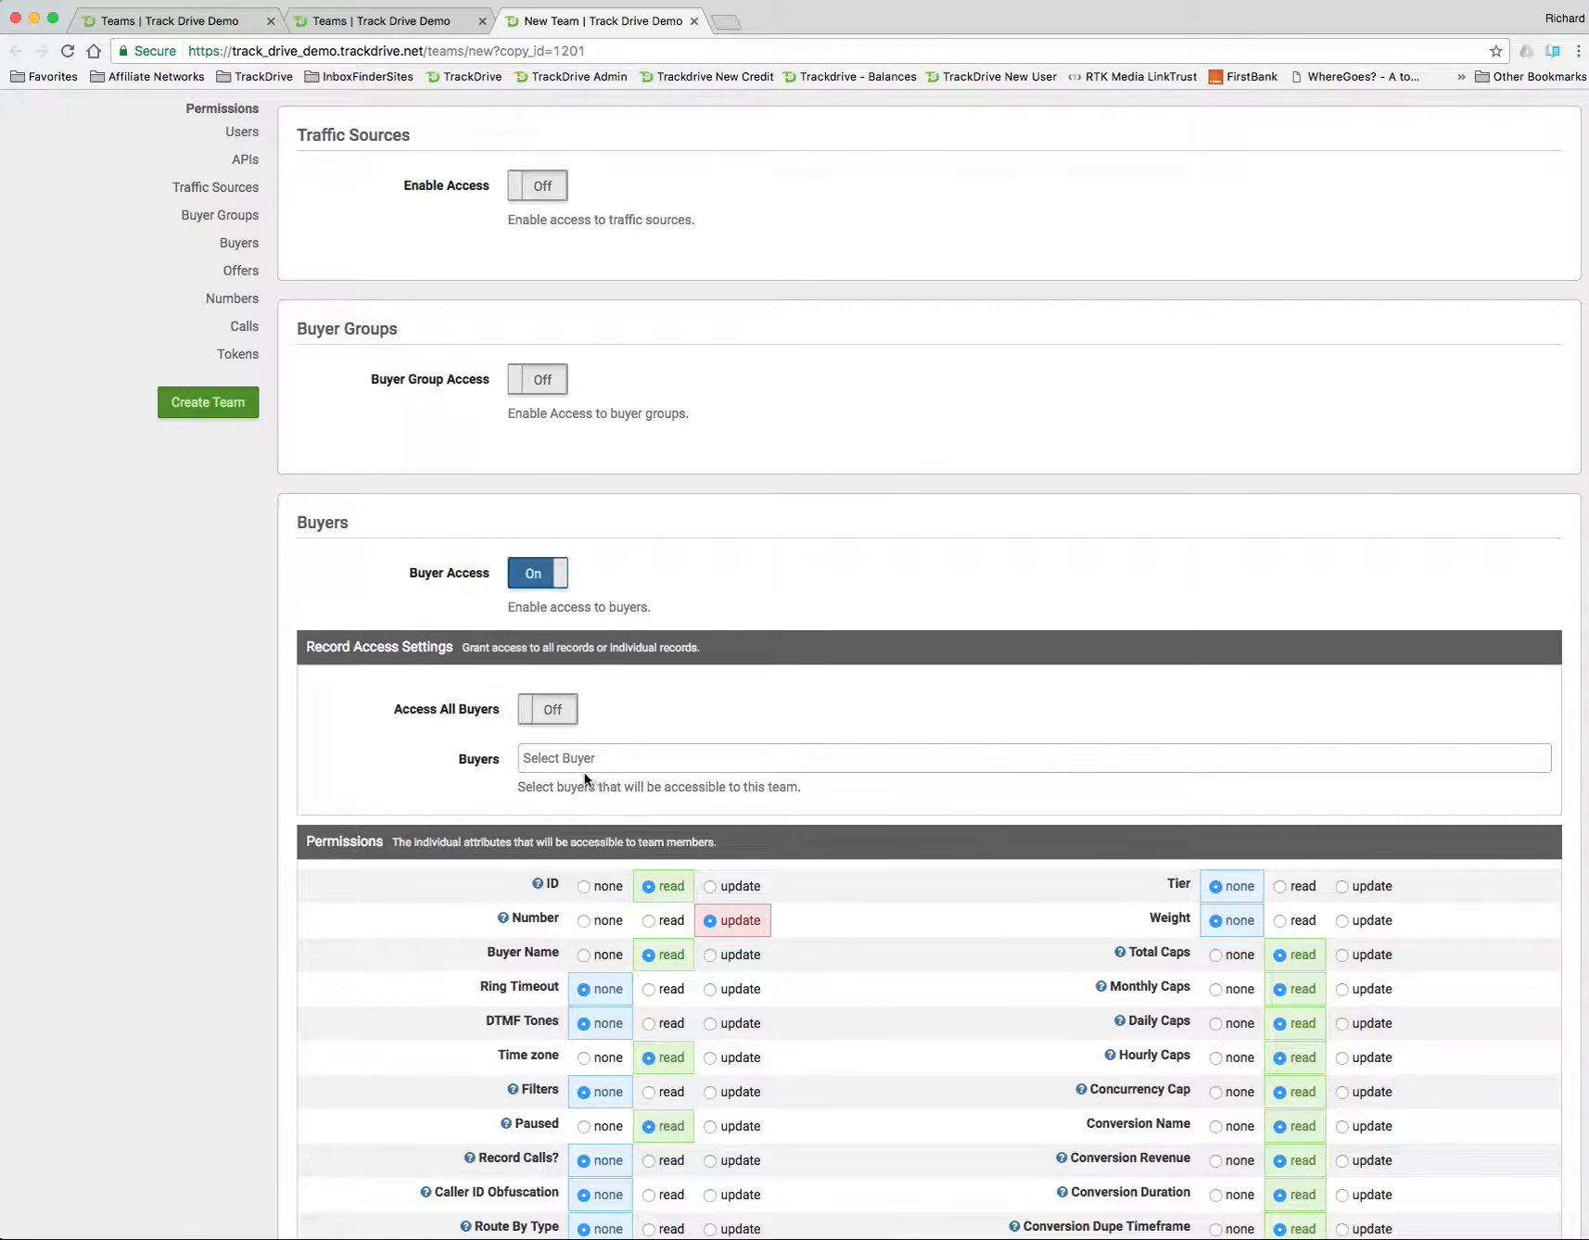
# Try setting the buyers' Paused permission to update, and set it back to read
pyautogui.scroll(-4, 719, 758)
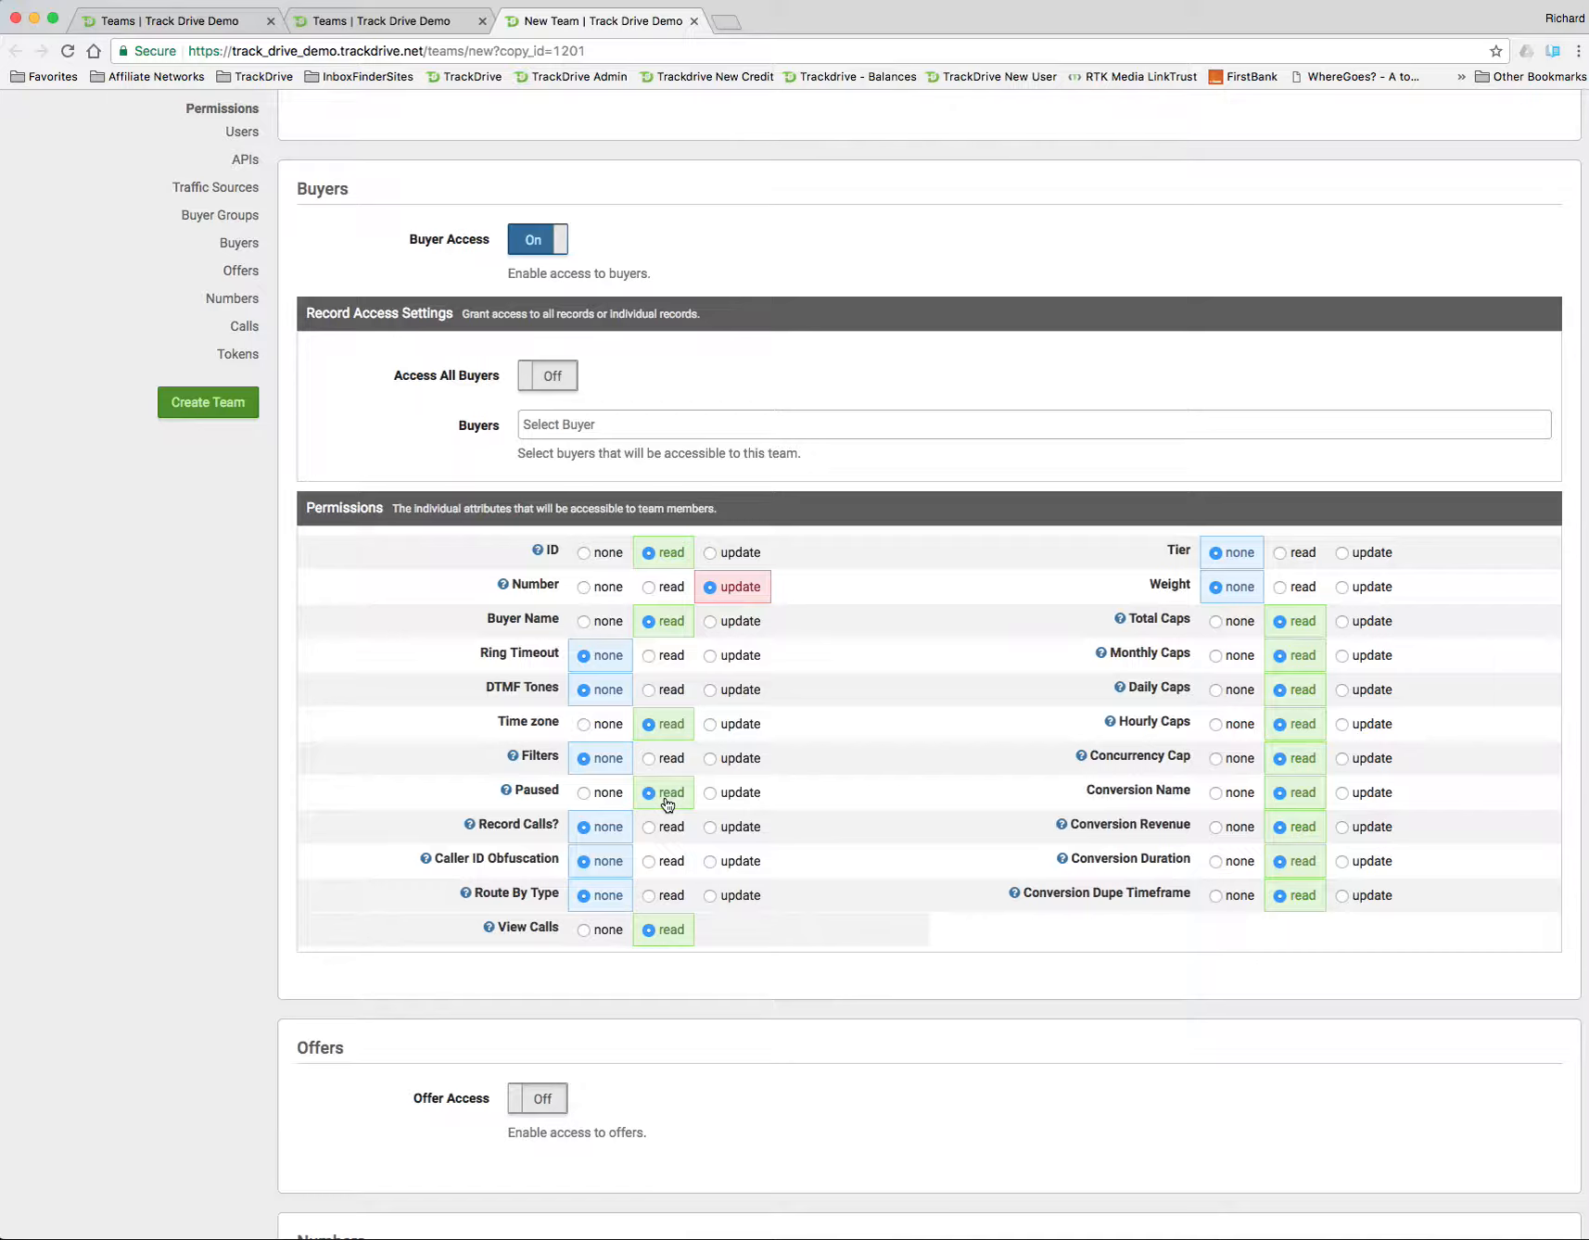
pyautogui.click(711, 795)
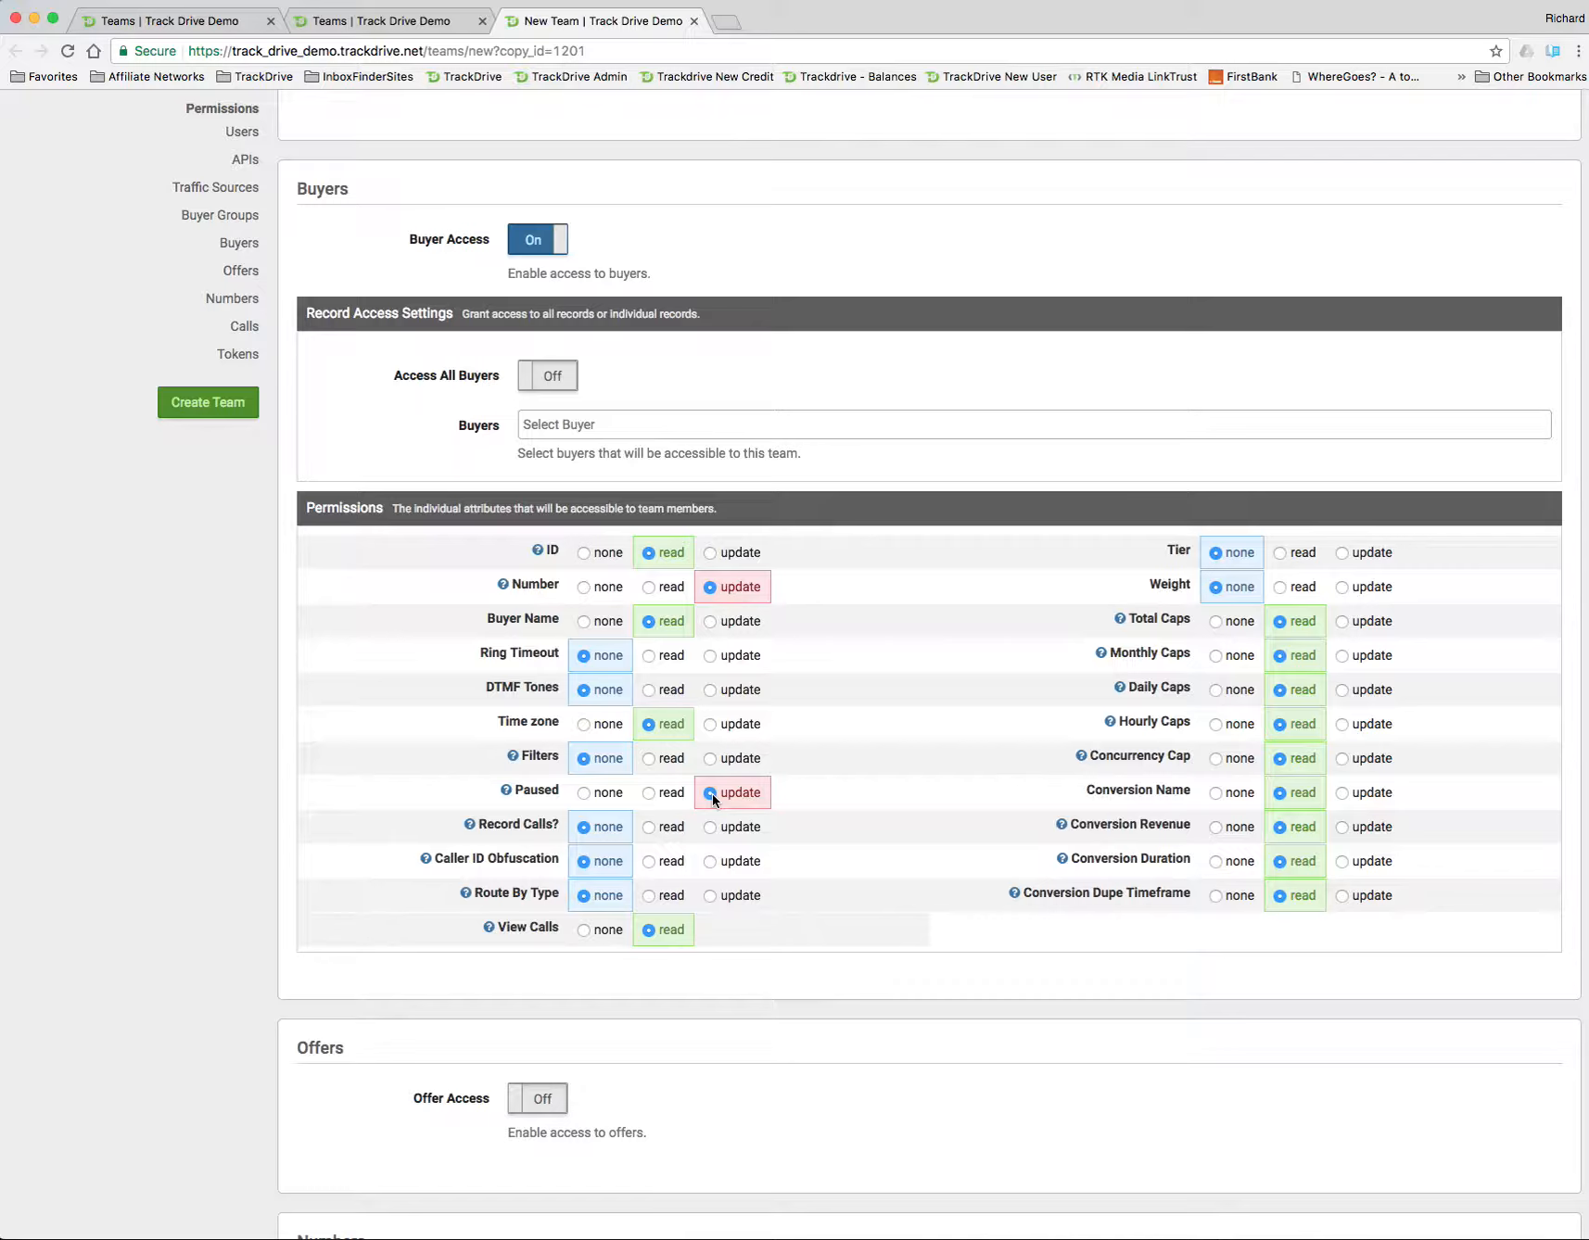
pyautogui.click(654, 795)
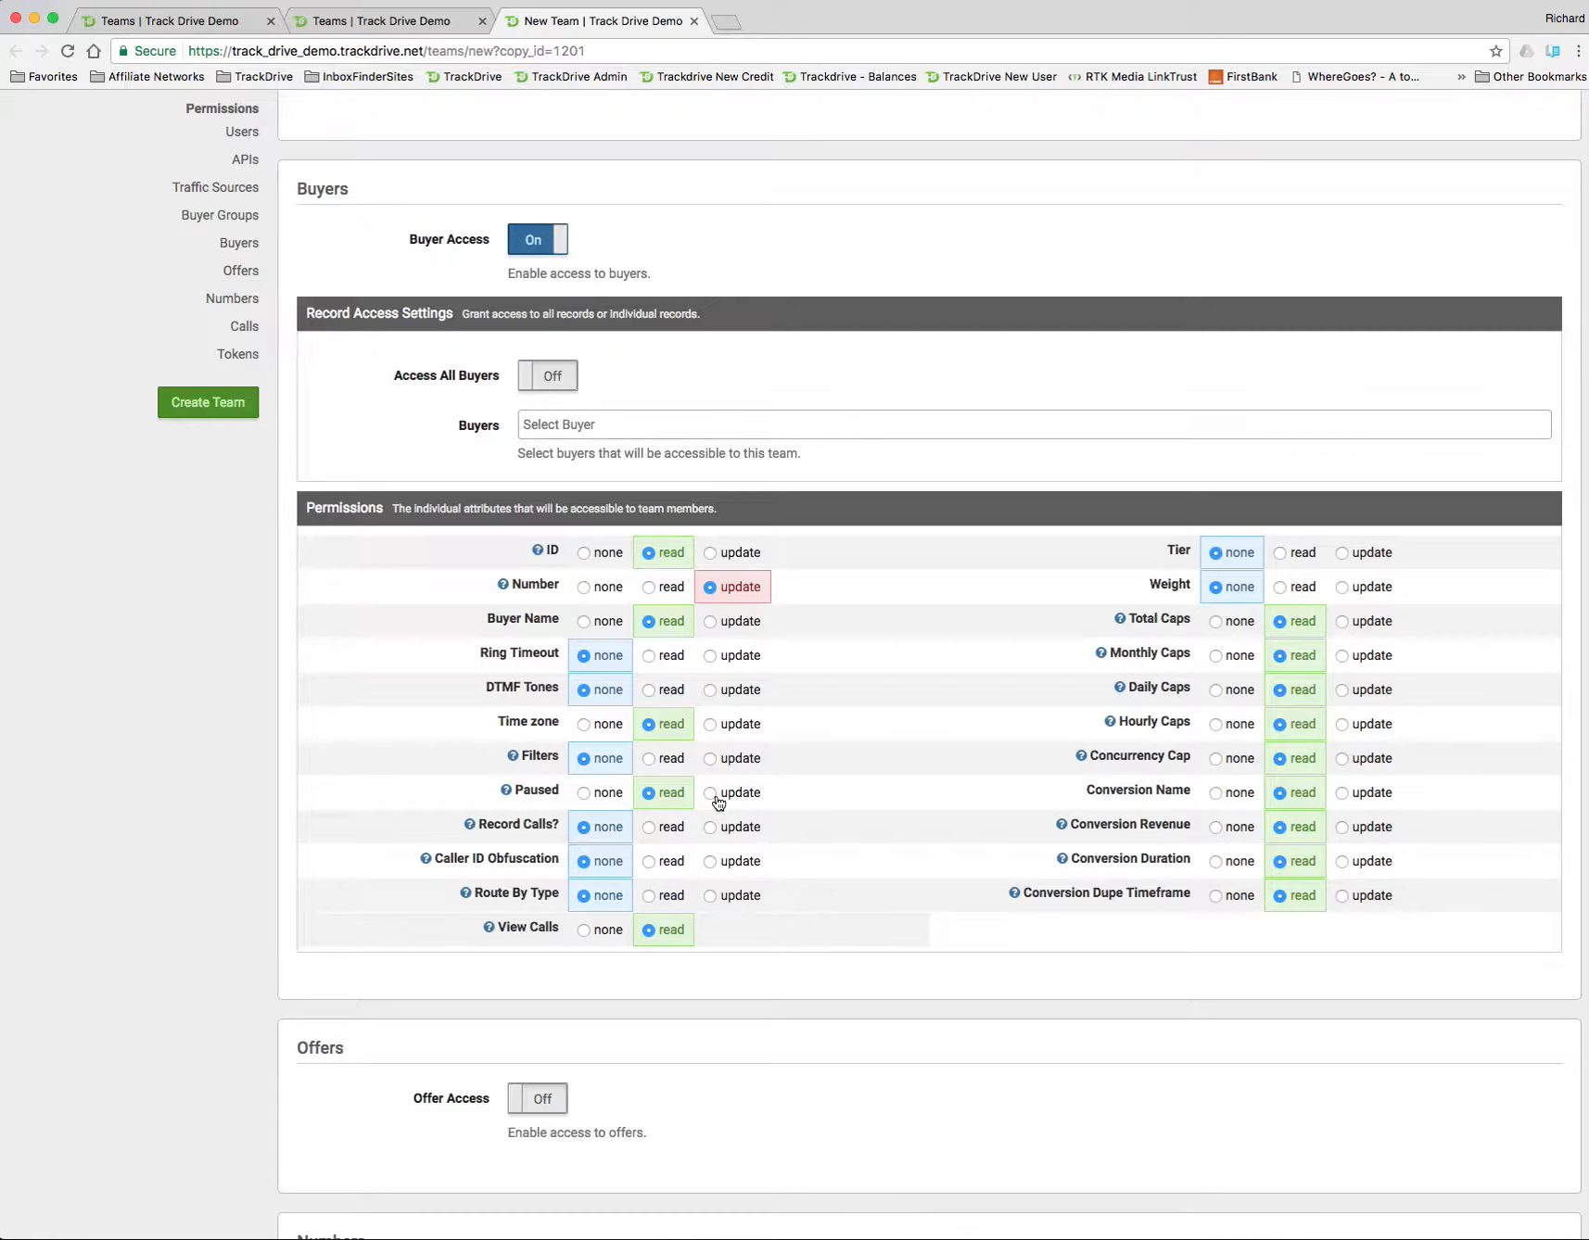
# Review the remaining buyer permissions, try update for Conversion Revenue, and set it back to read
pyautogui.scroll(-3, 715, 795)
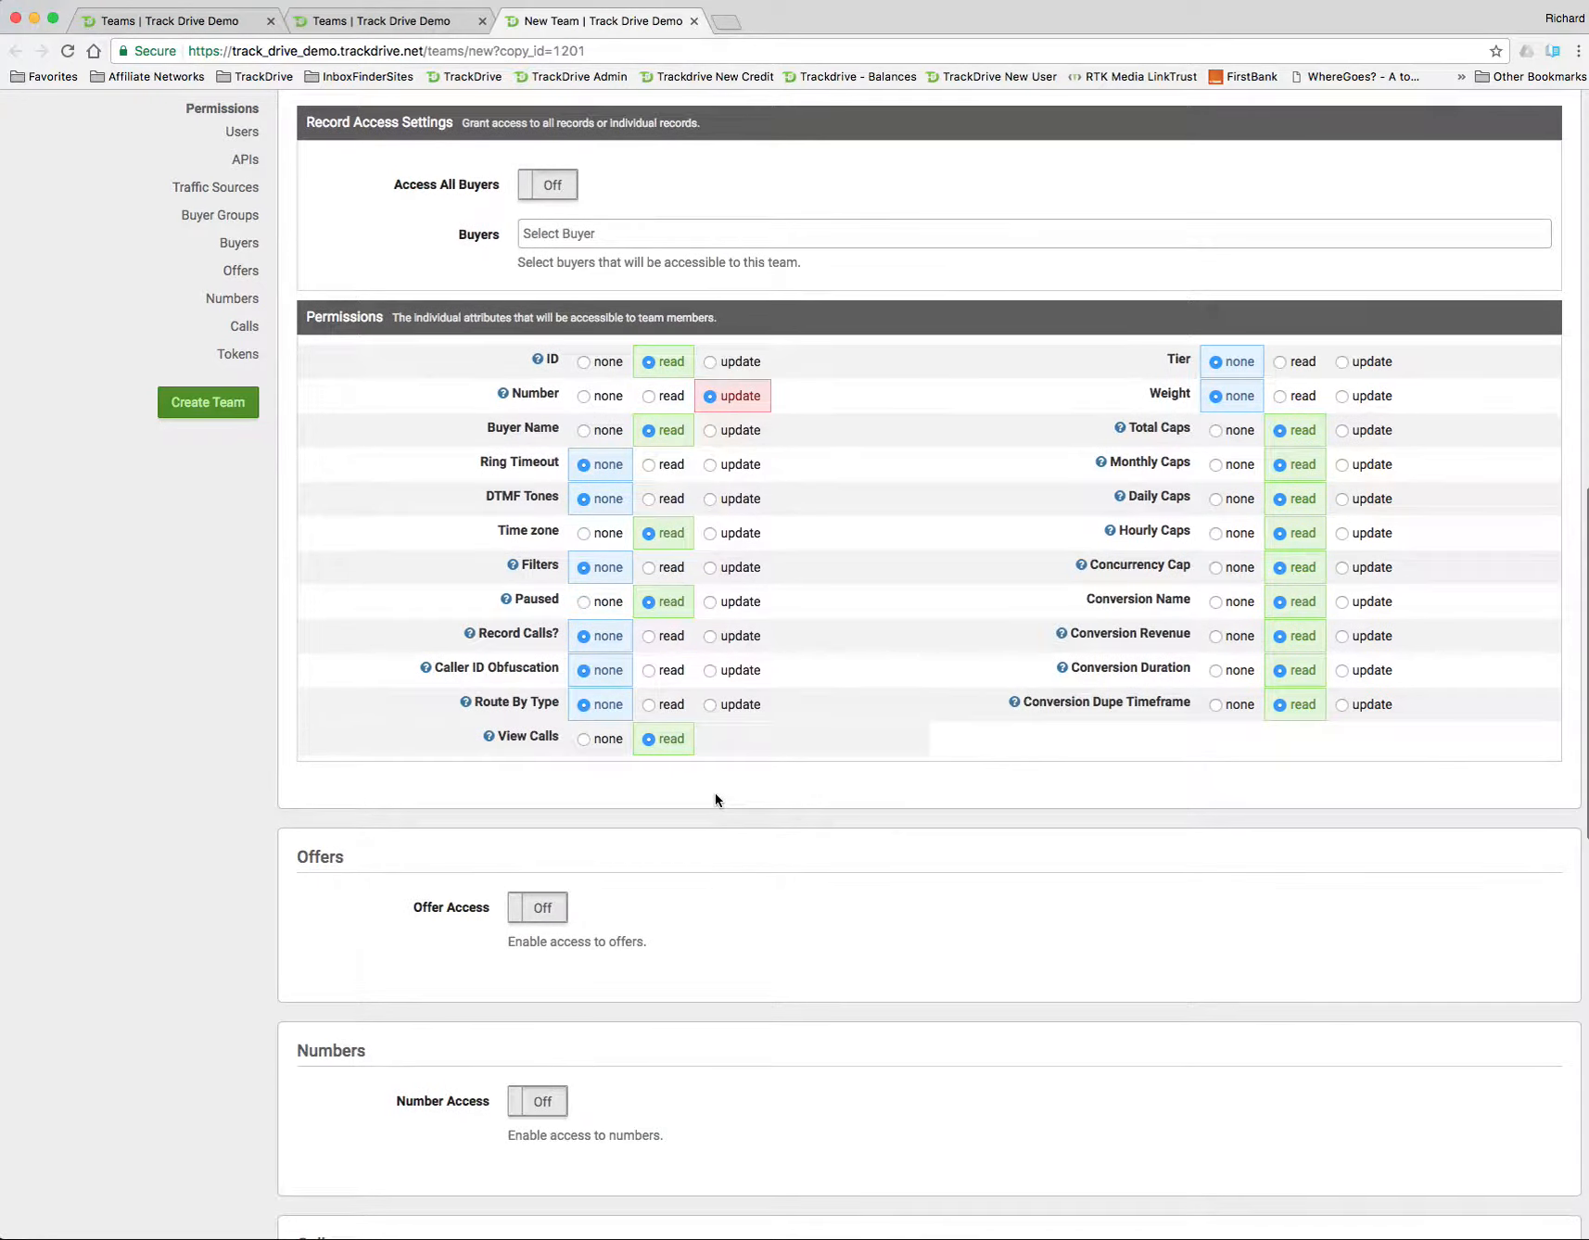
pyautogui.moveTo(536, 635)
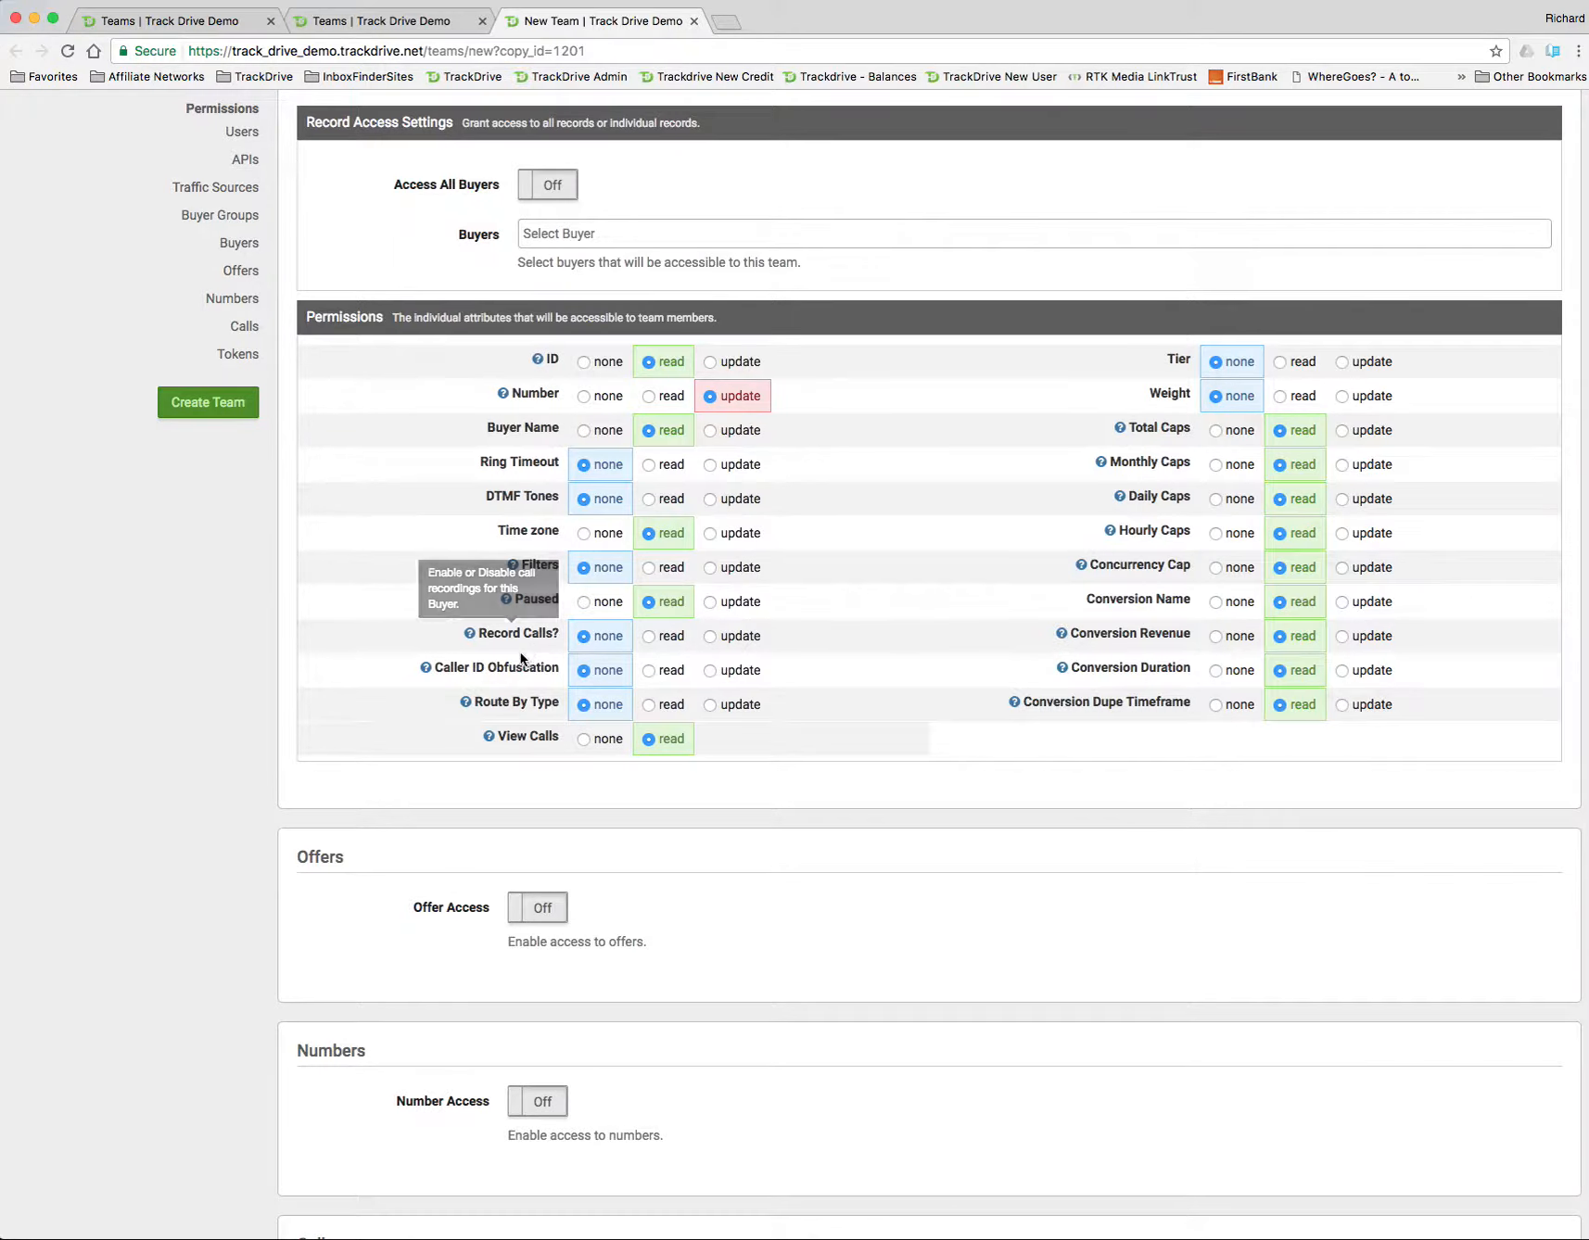
pyautogui.moveTo(515, 675)
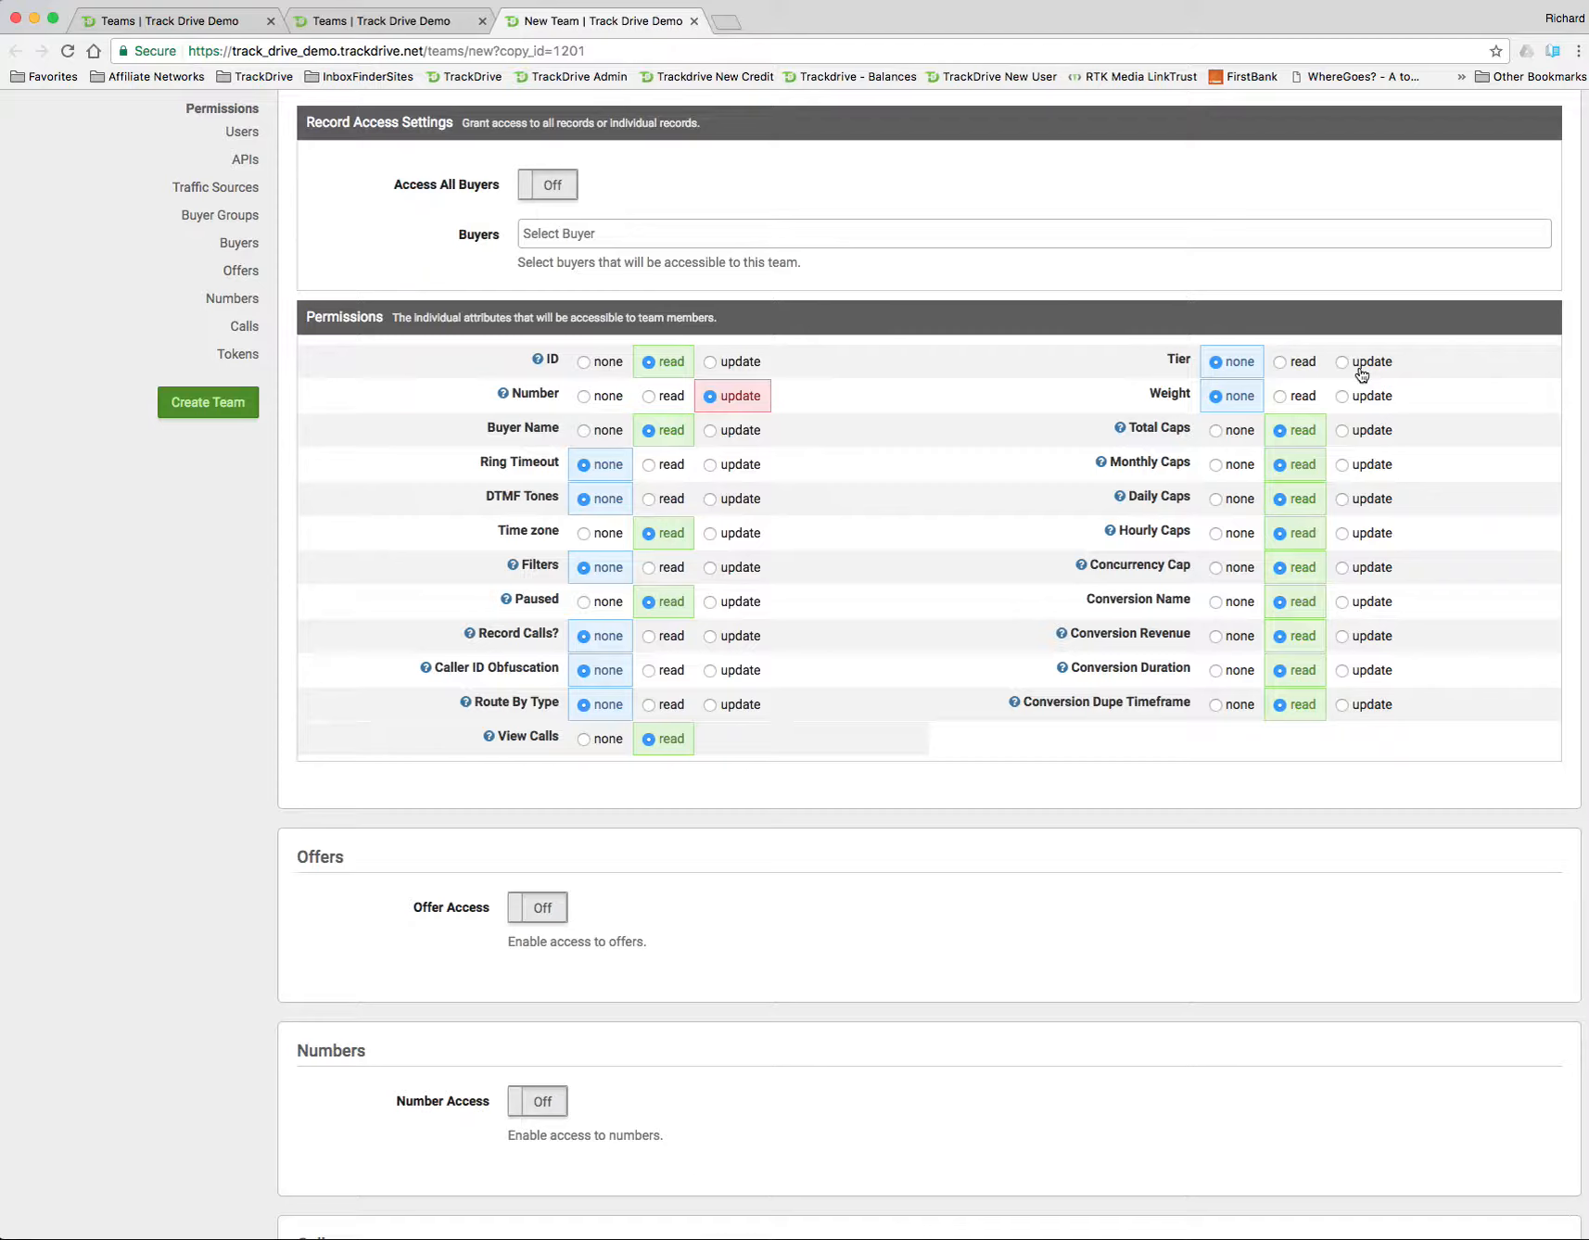
pyautogui.moveTo(1183, 431)
pyautogui.click(1346, 637)
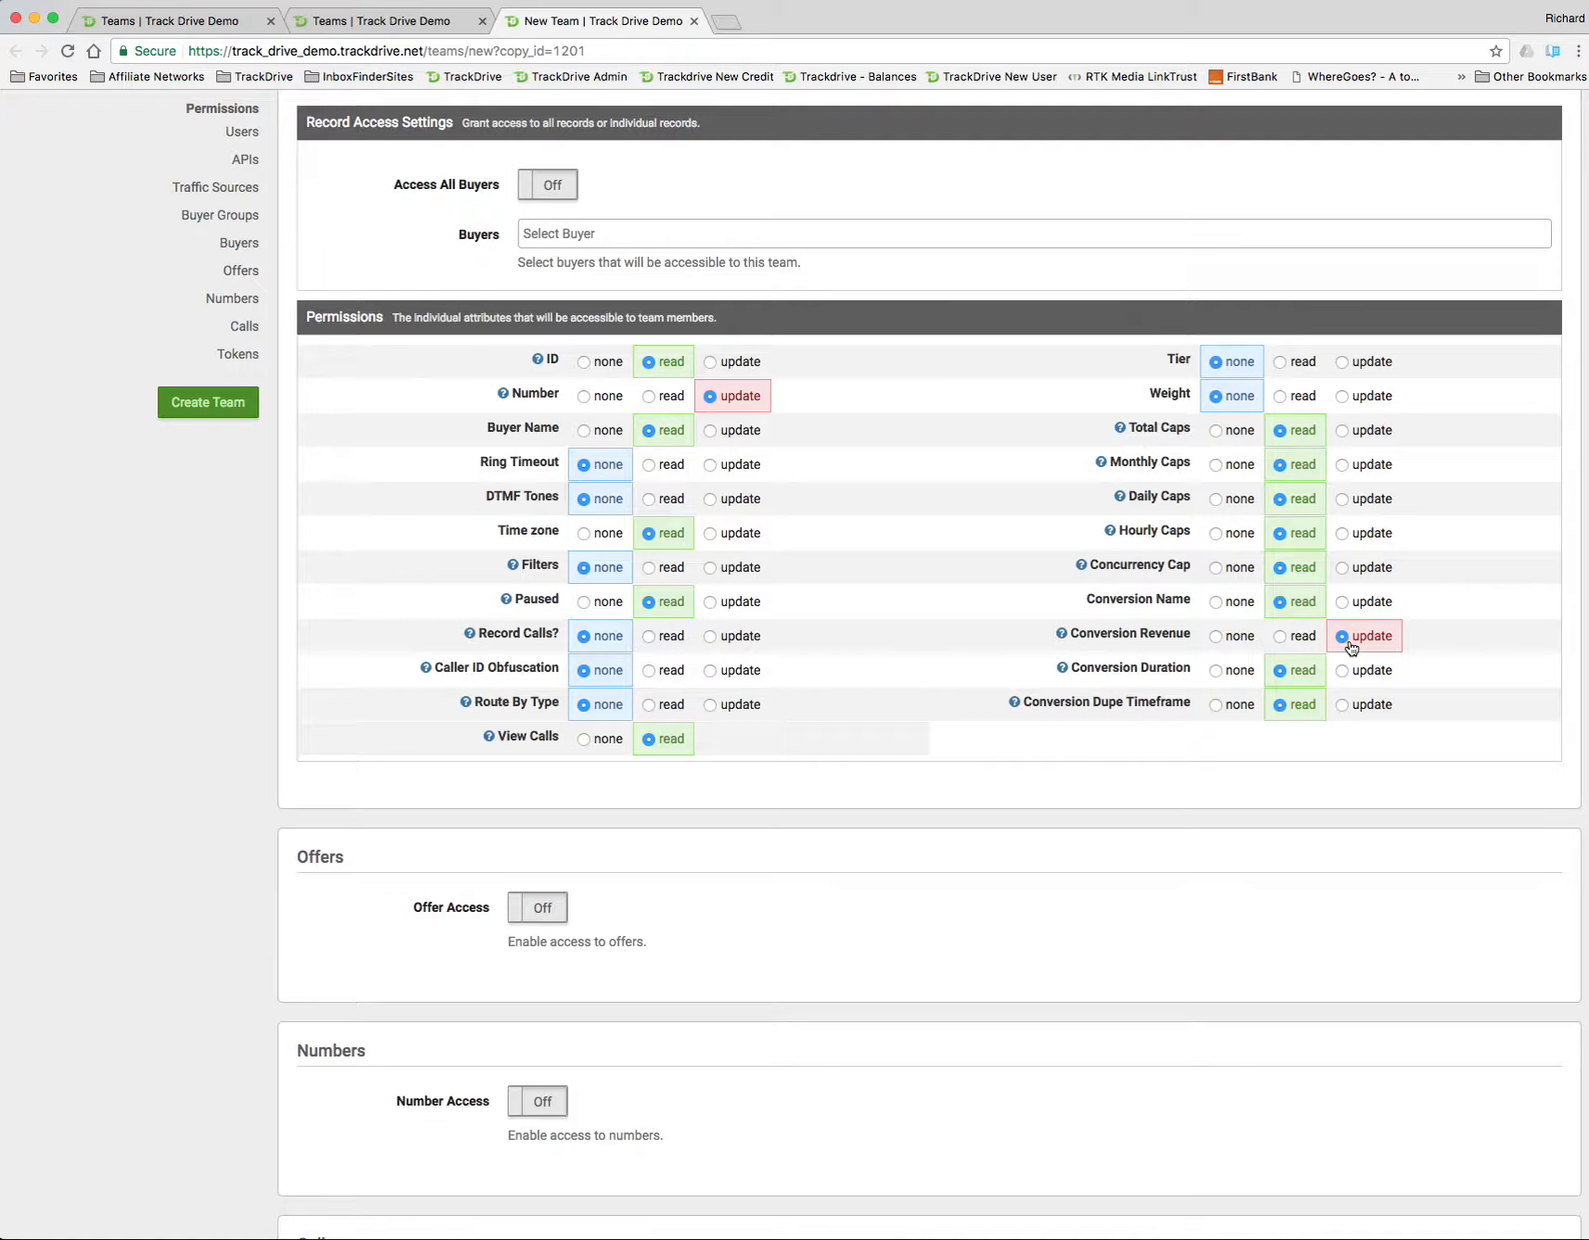
pyautogui.click(1303, 639)
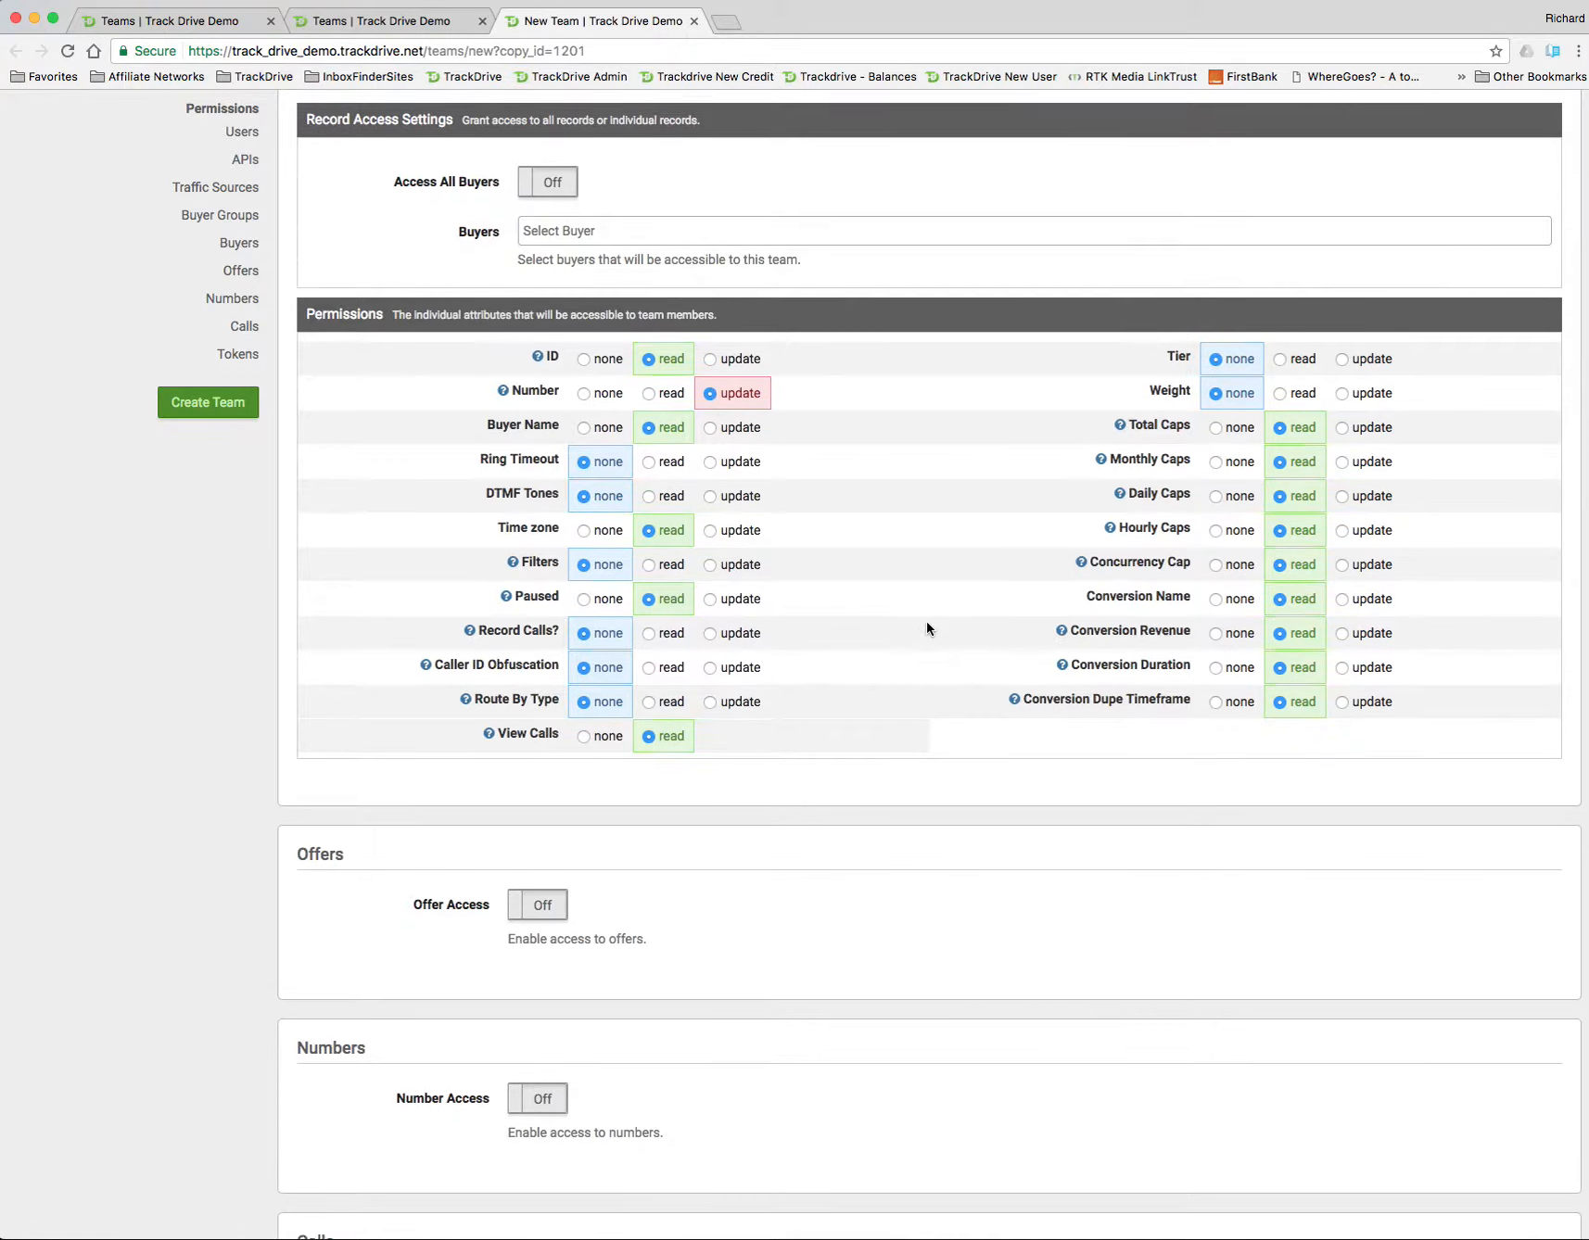
# In the call permissions, try read for Obfuscated Caller Number and Real Caller on Buyer Conversion with Real Caller Number at none, and restore all three
pyautogui.scroll(-5, 928, 629)
pyautogui.scroll(-3, 927, 629)
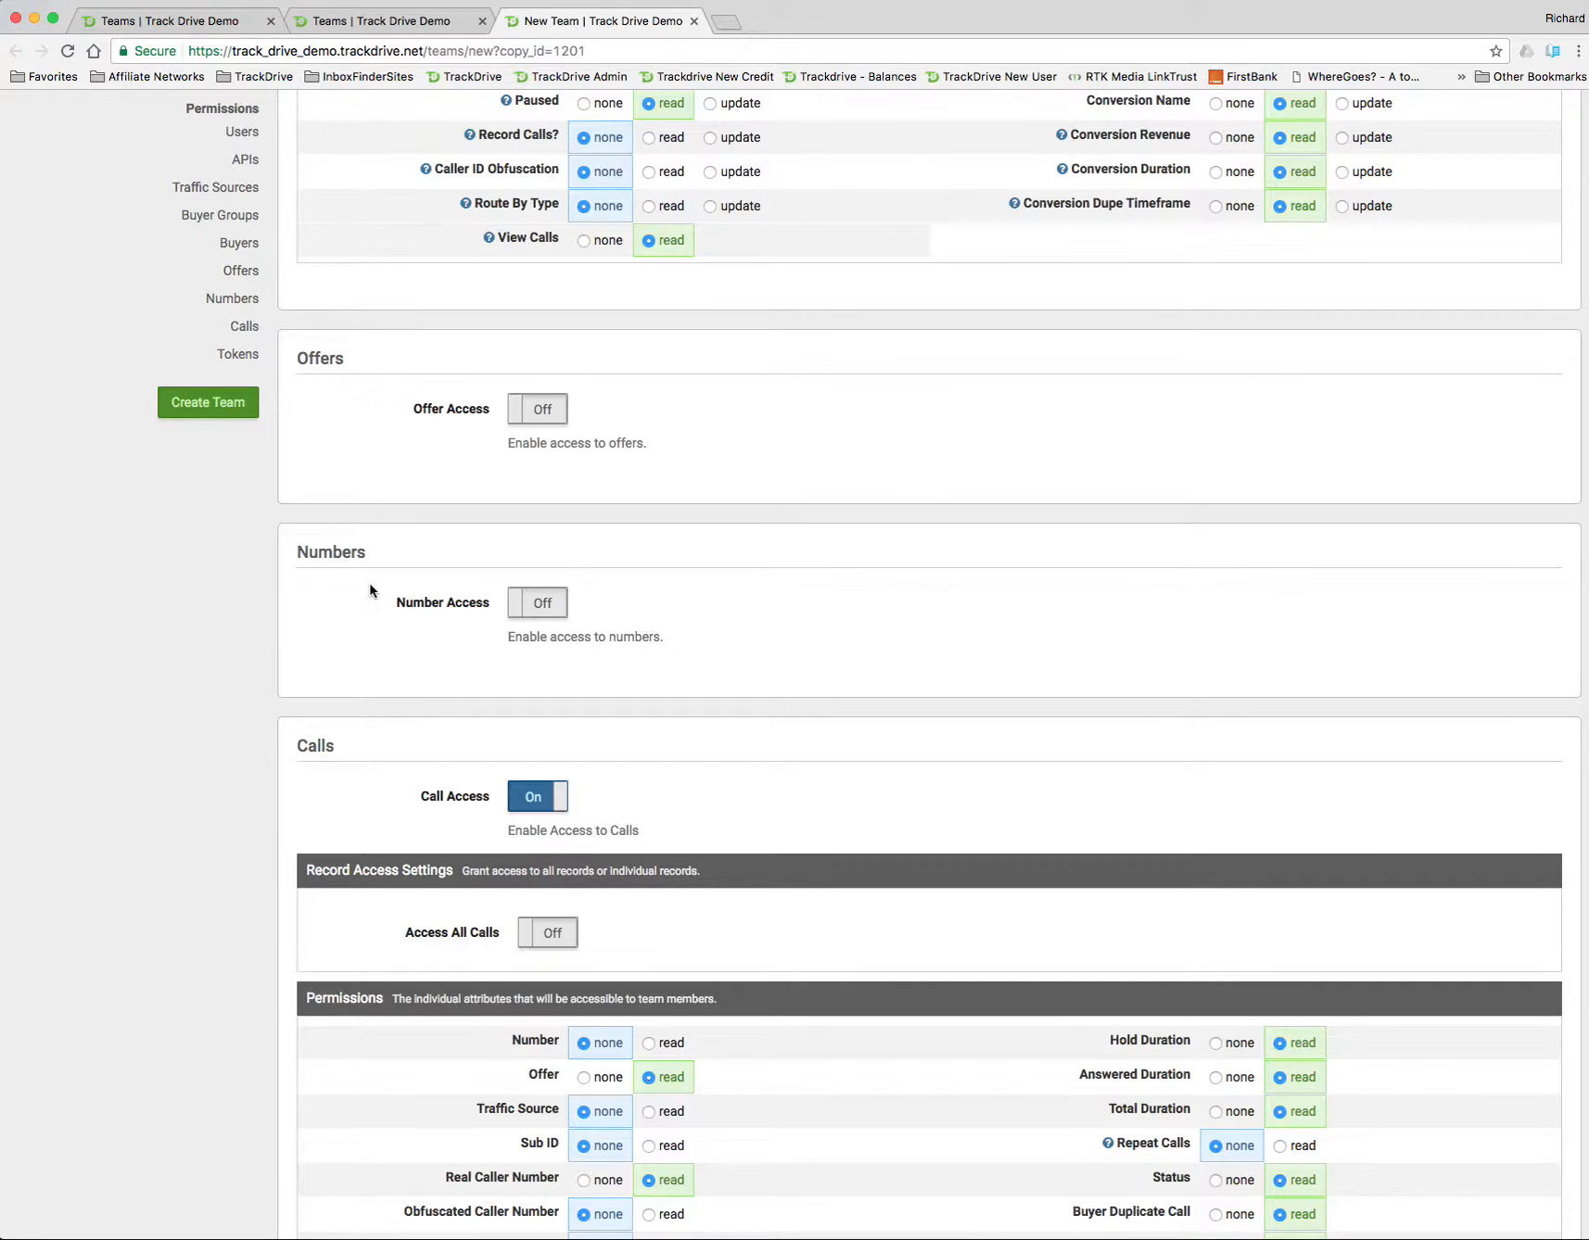
pyautogui.scroll(-8, 369, 590)
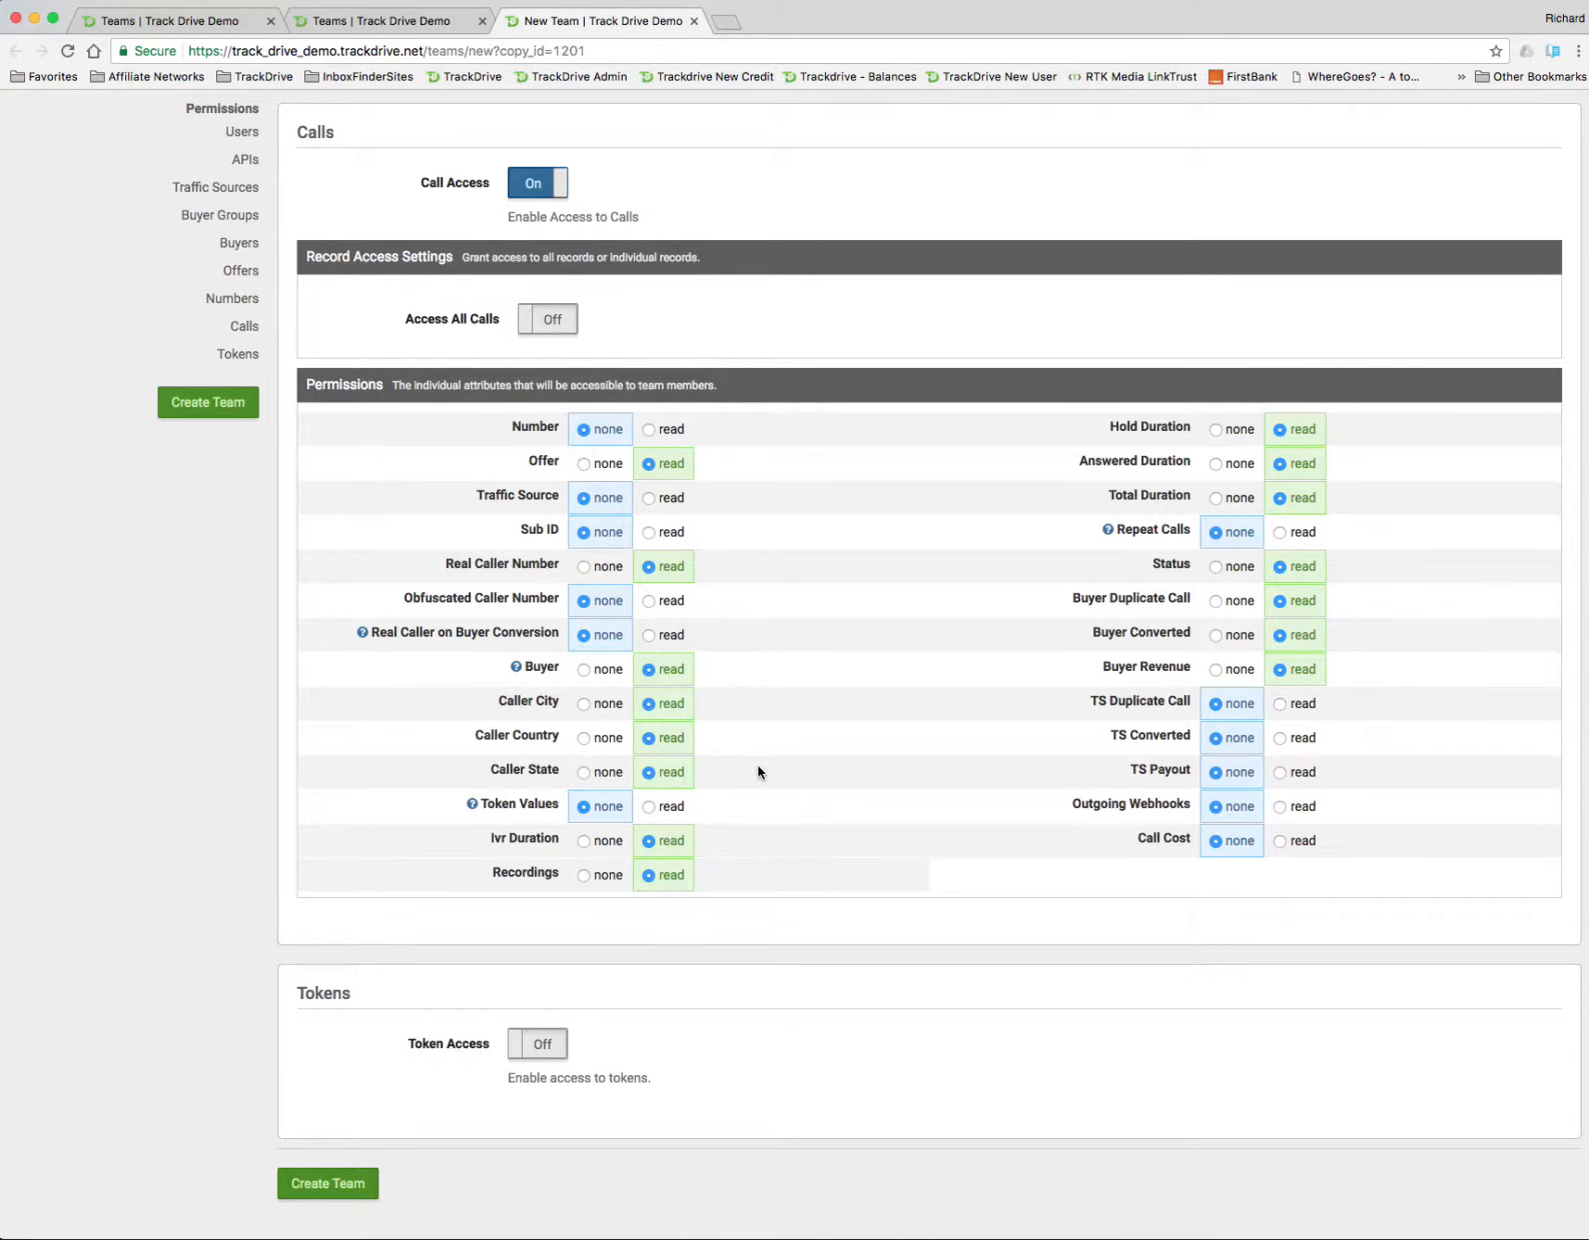
pyautogui.click(584, 567)
pyautogui.click(648, 601)
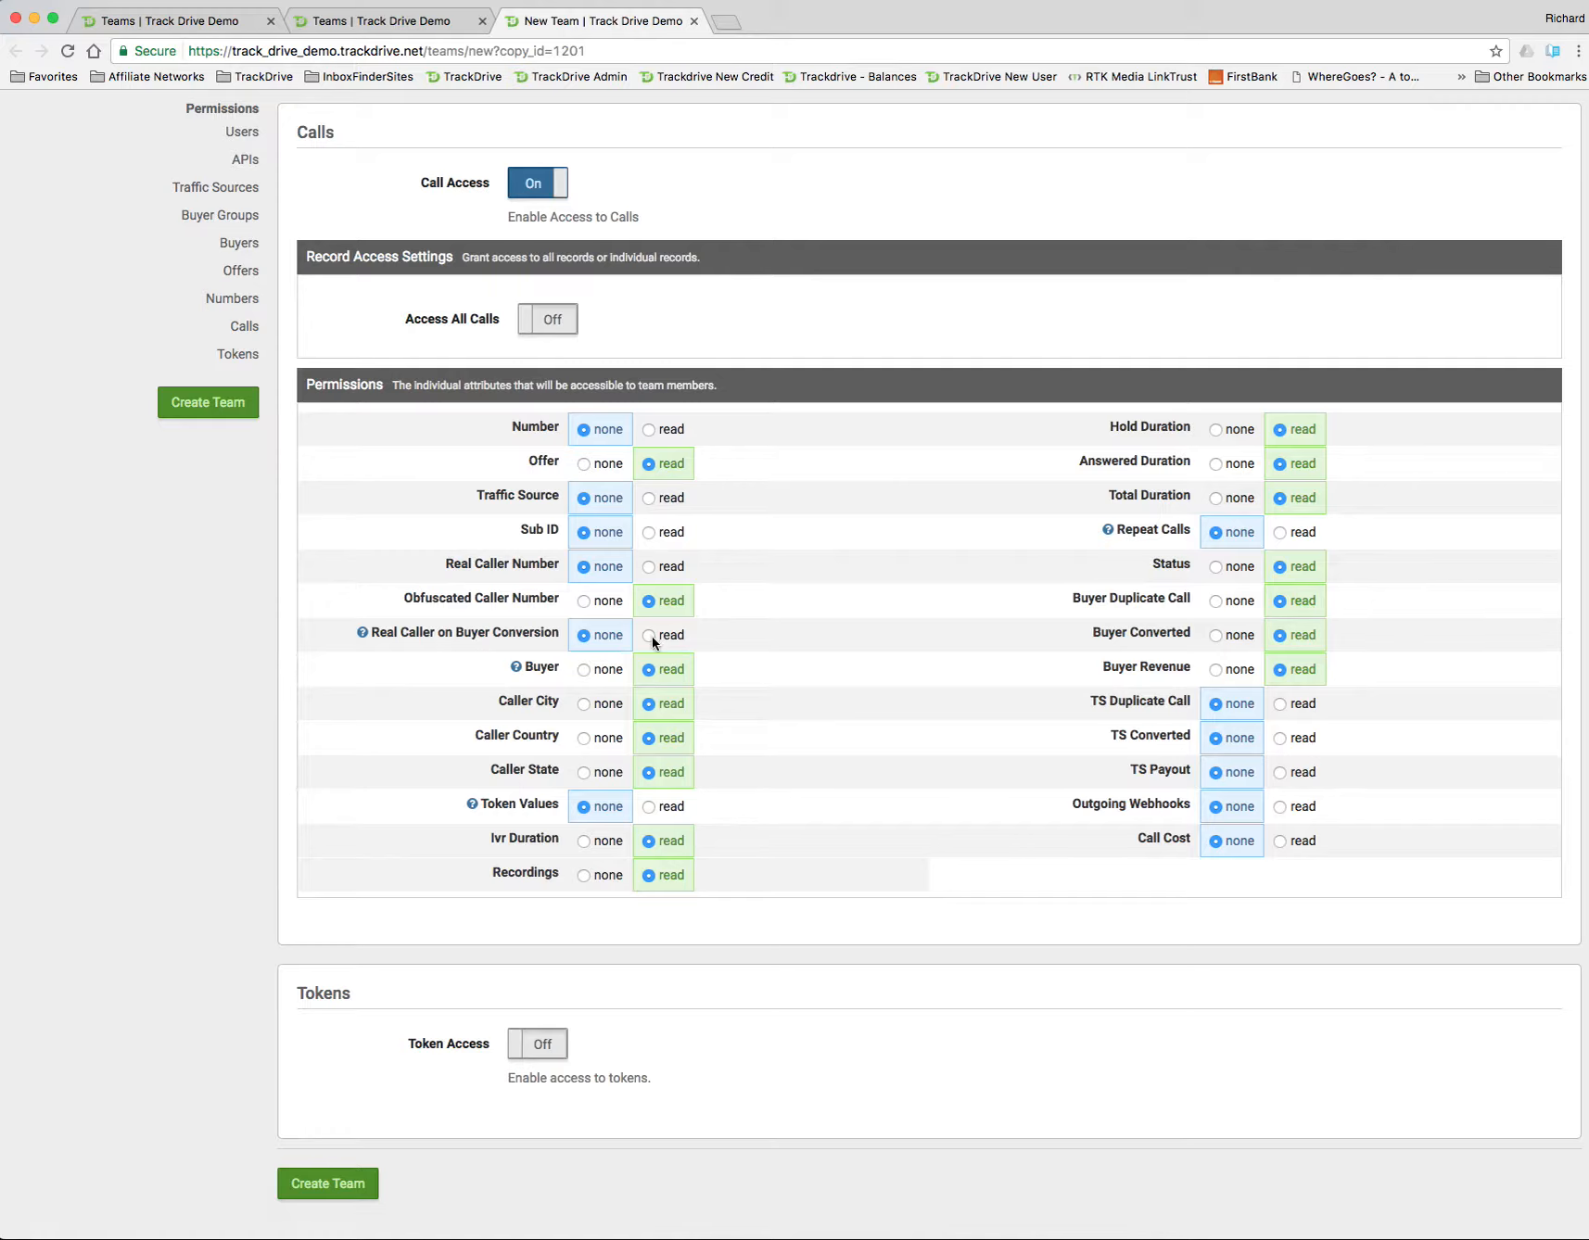
pyautogui.click(650, 635)
pyautogui.click(582, 601)
pyautogui.click(582, 634)
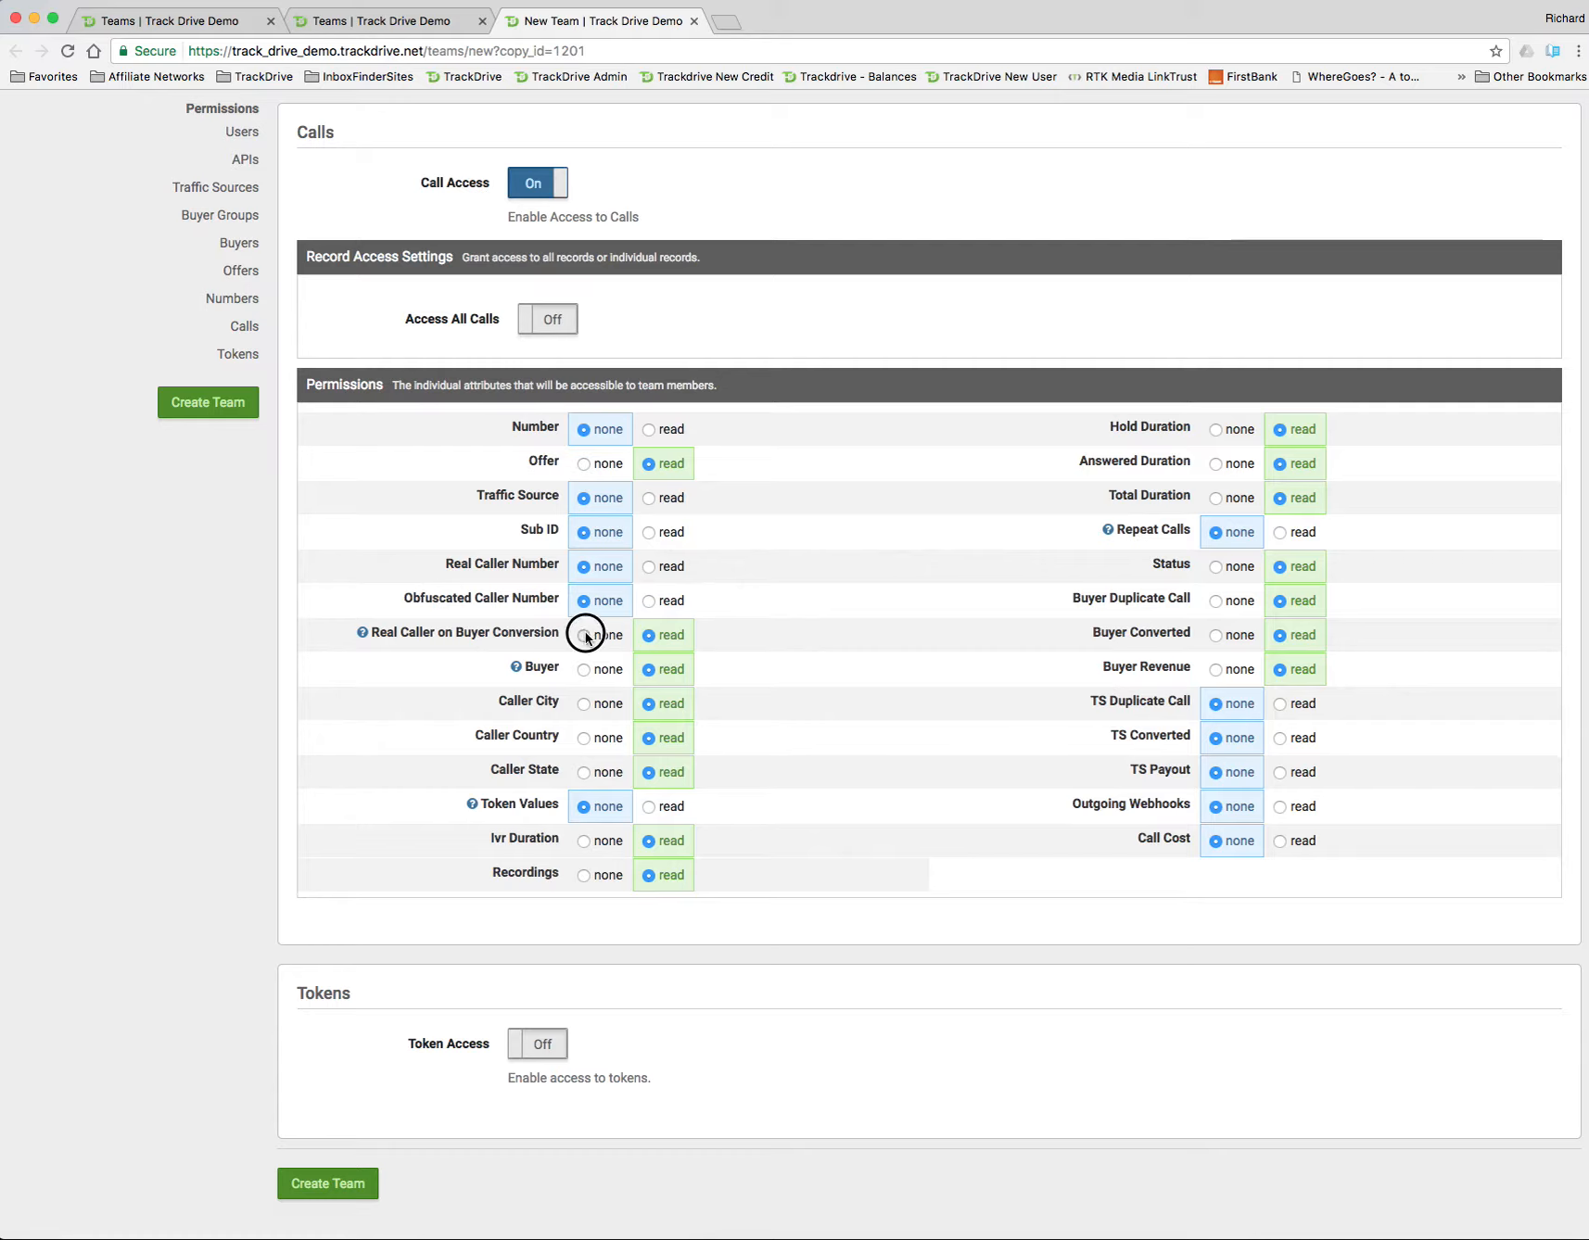
pyautogui.click(650, 567)
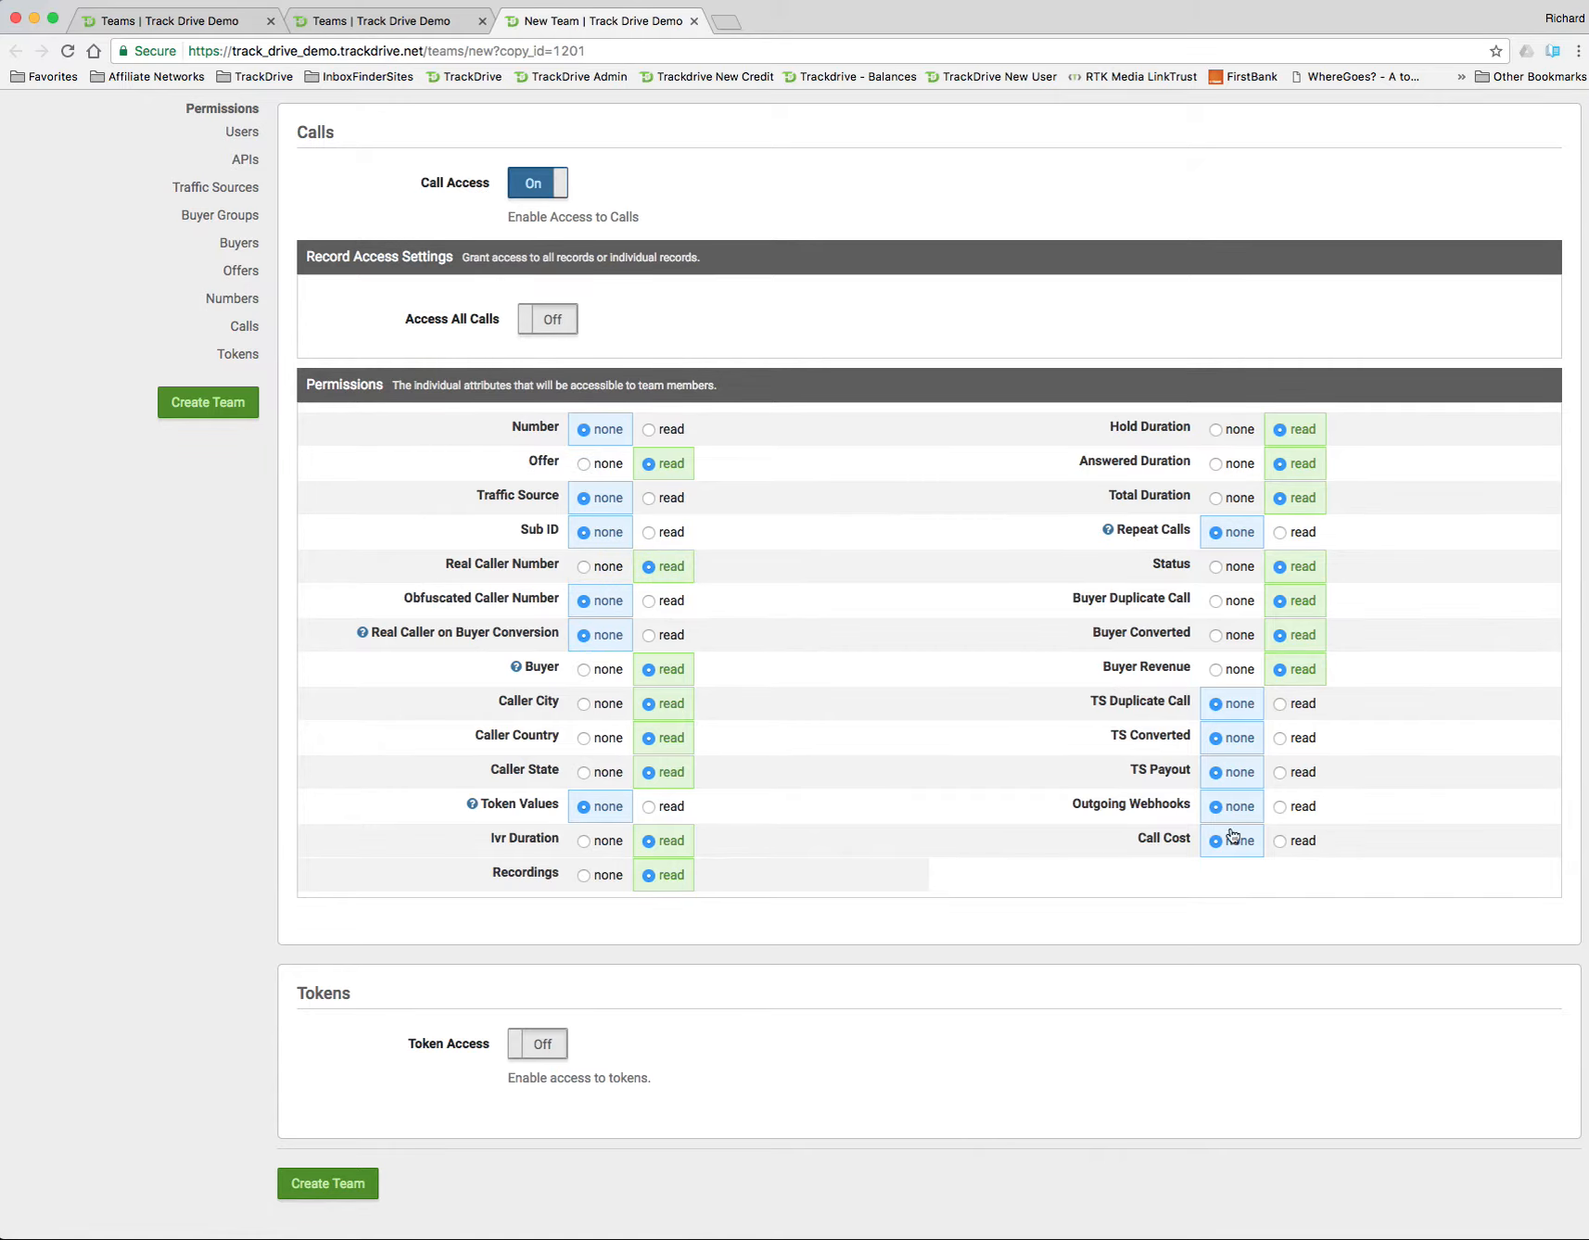
# Try granting the buyer team read permission for Call Cost, and return it to none
pyautogui.click(1281, 841)
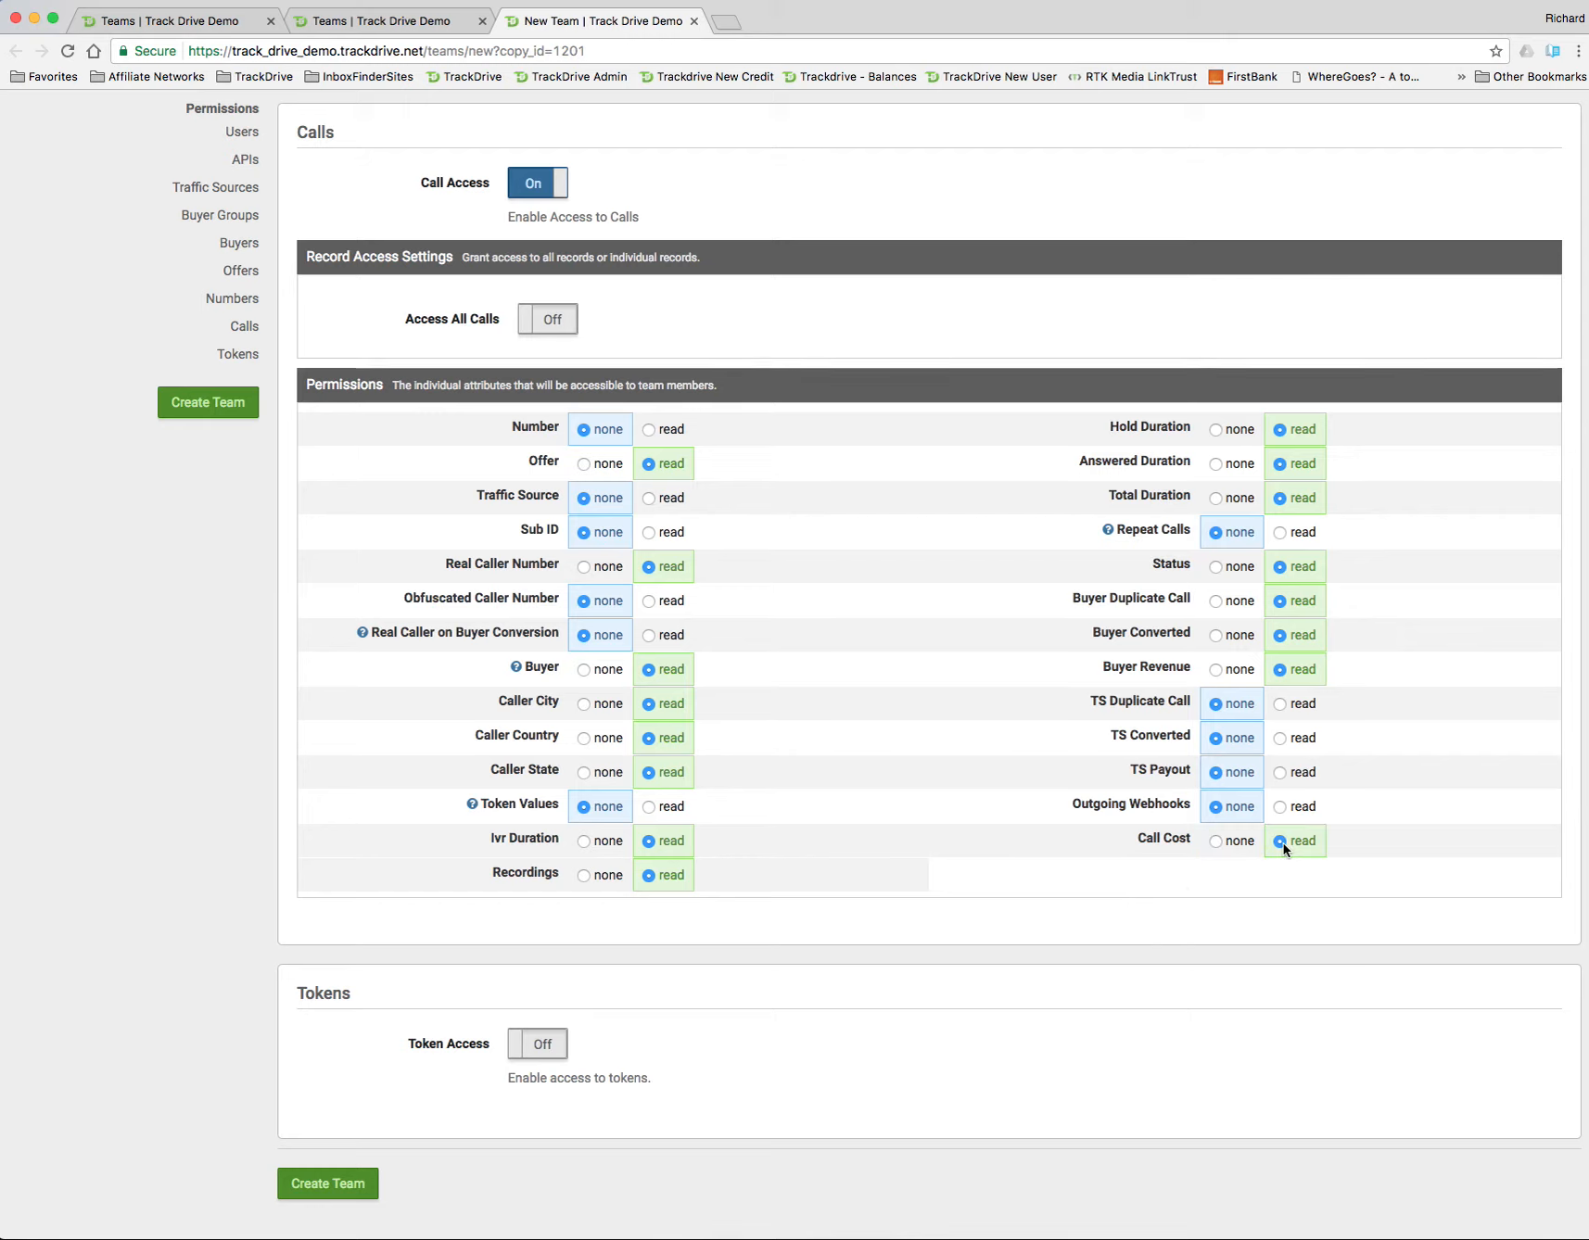
pyautogui.click(1216, 842)
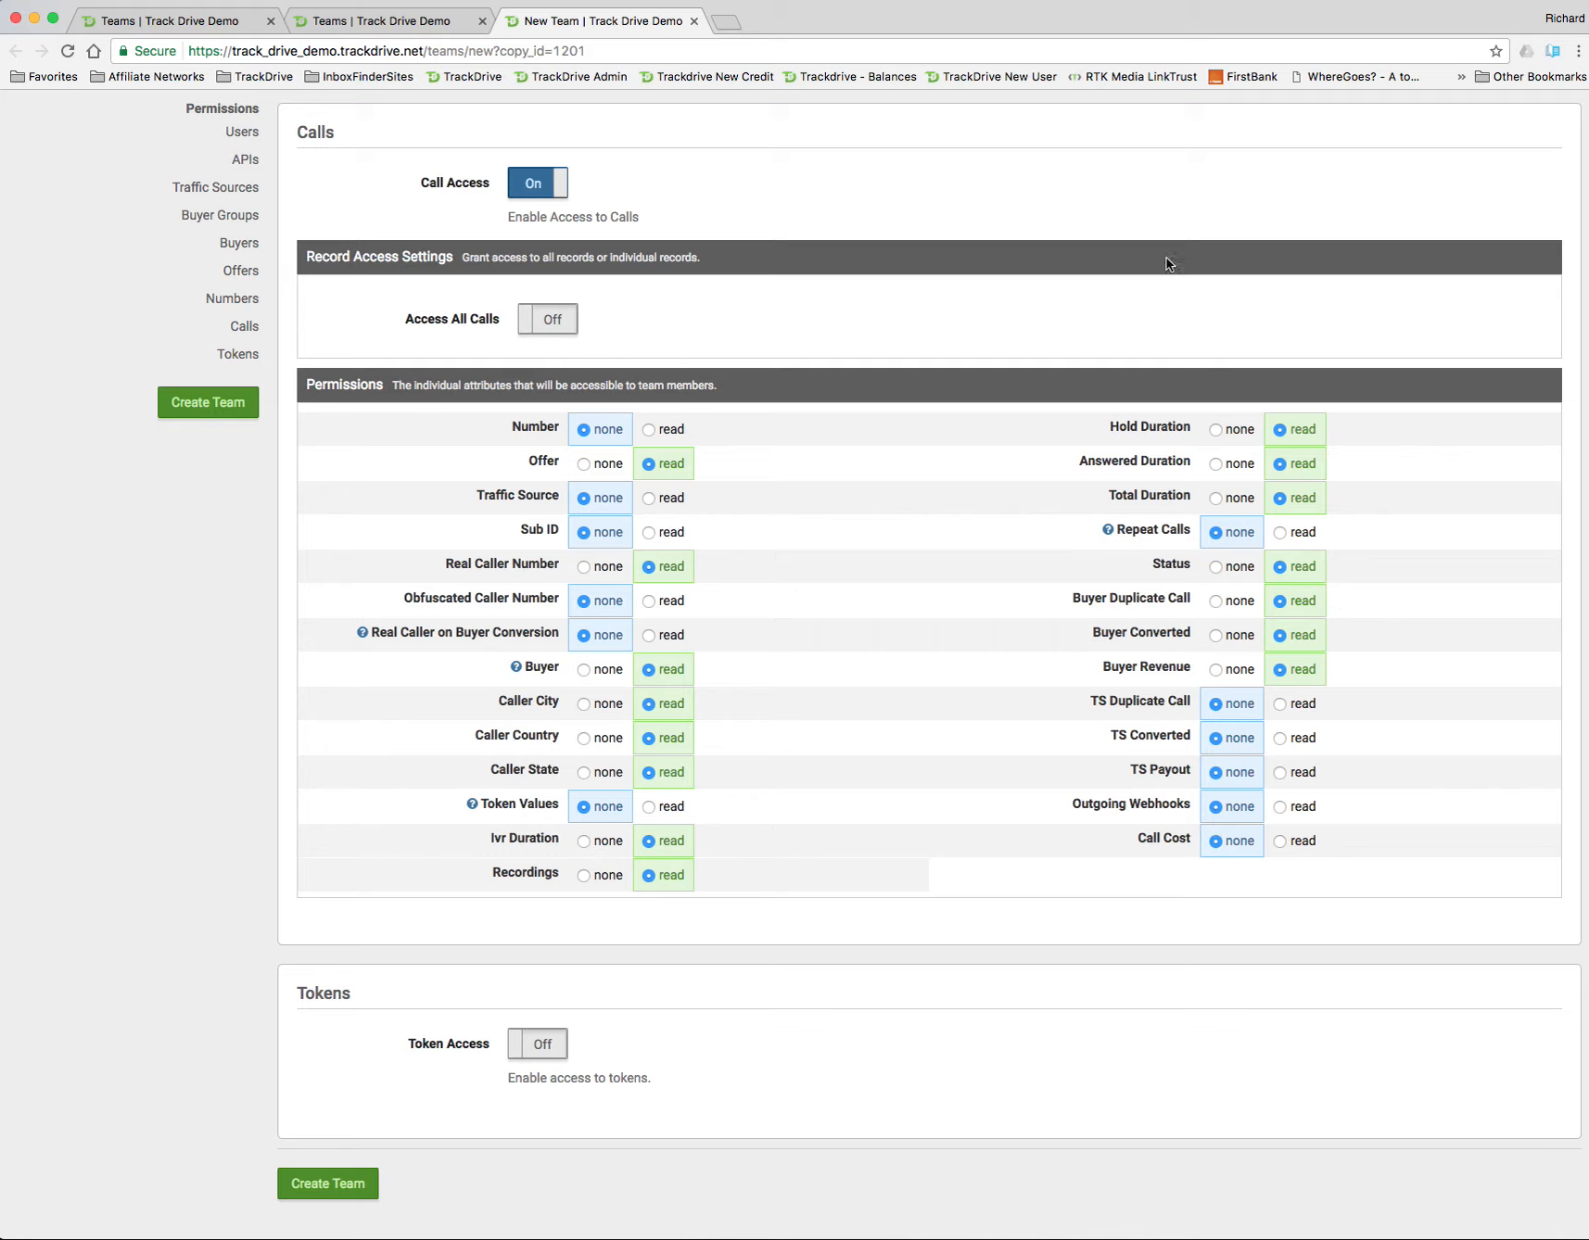